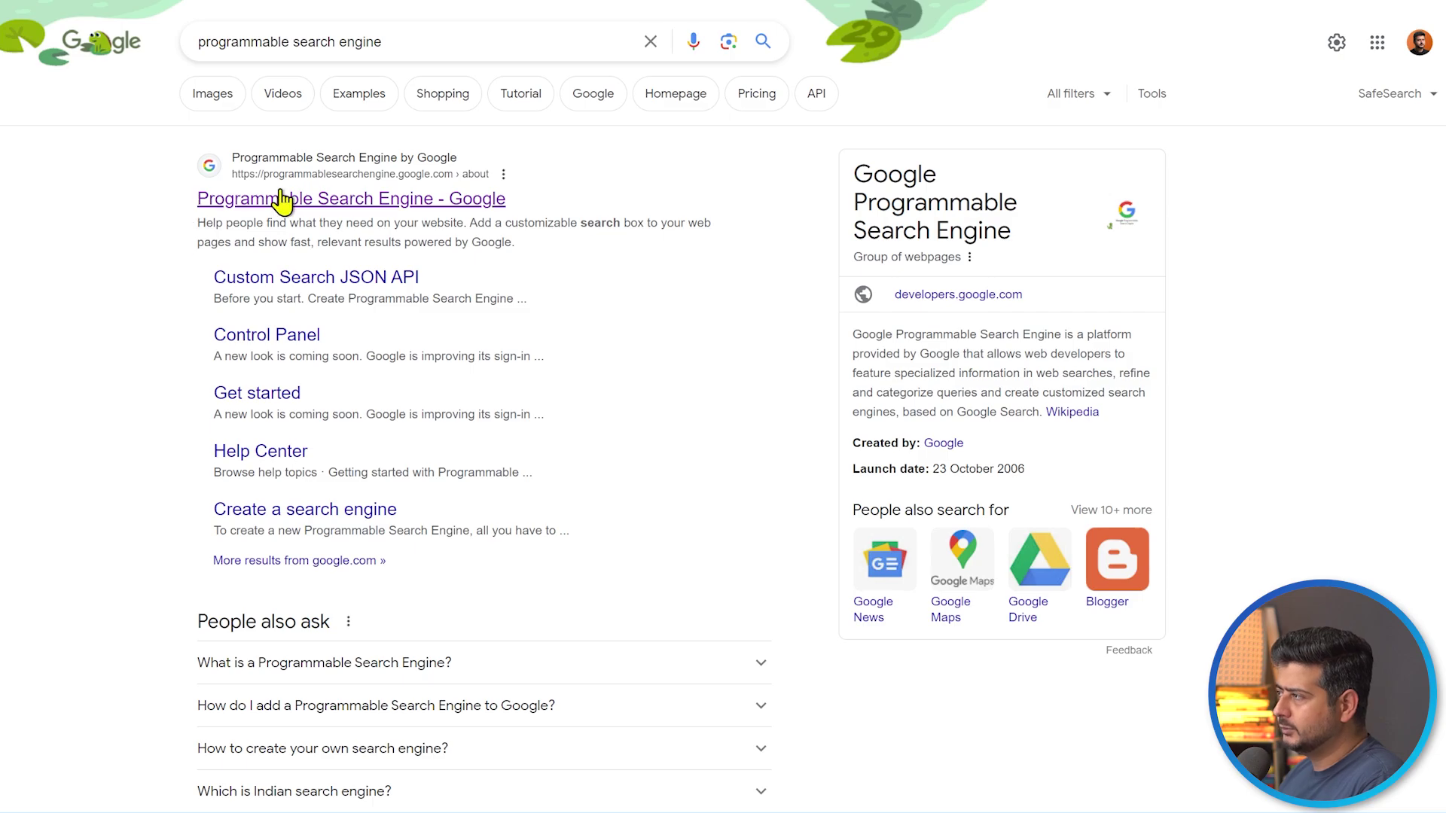
- Open the first result, Programmable Search Engine, in a new tab and switch to it
{"action": "right_click", "coordinate": [394, 198]}
{"action": "left_click", "coordinate": [423, 216]}
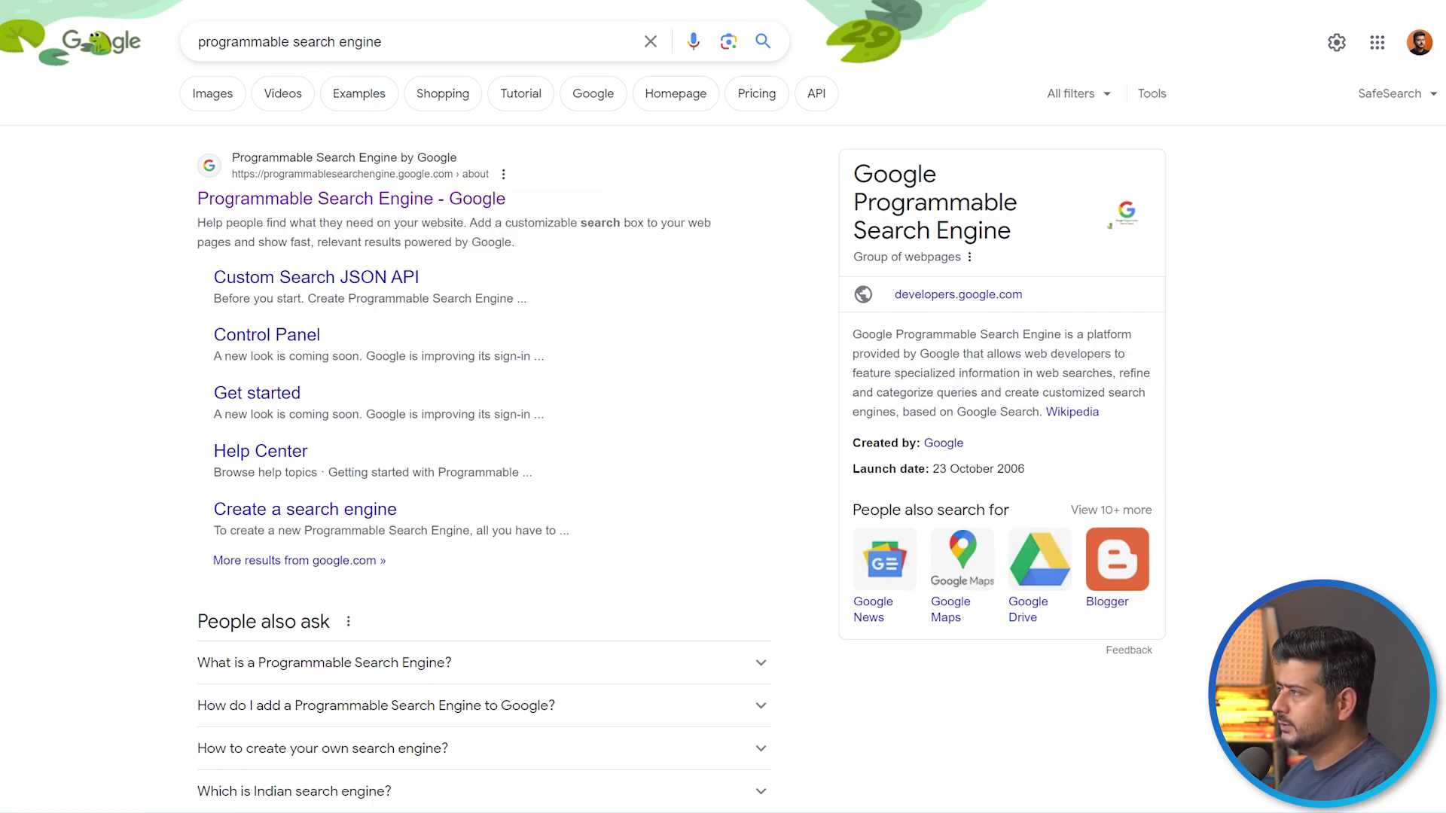
{"action": "key", "text": "ctrl+Tab"}
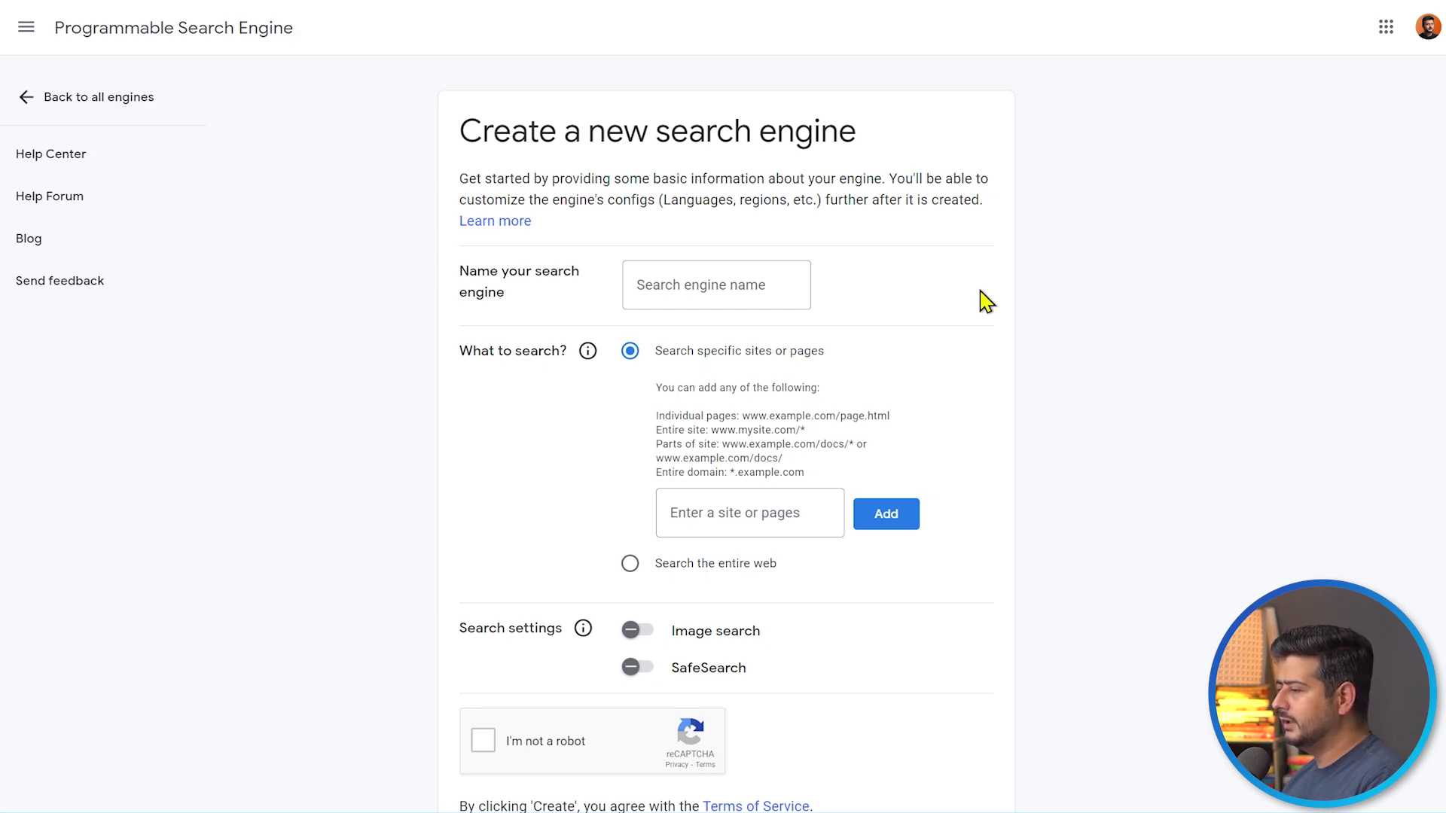
- Enter 'Website Search' as the new search engine's name
{"action": "left_click", "coordinate": [757, 282]}
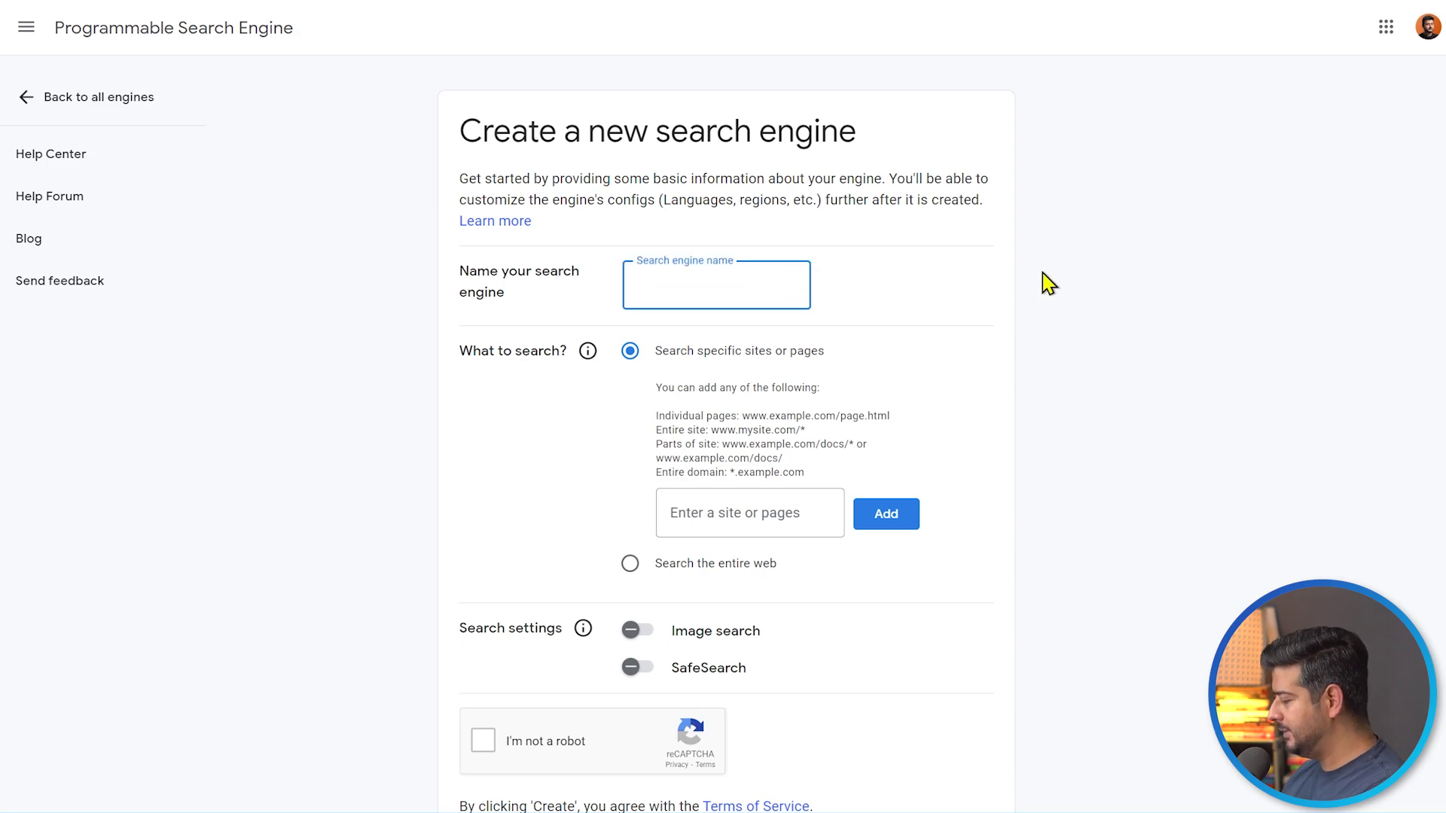
{"action": "type", "text": "Website "}
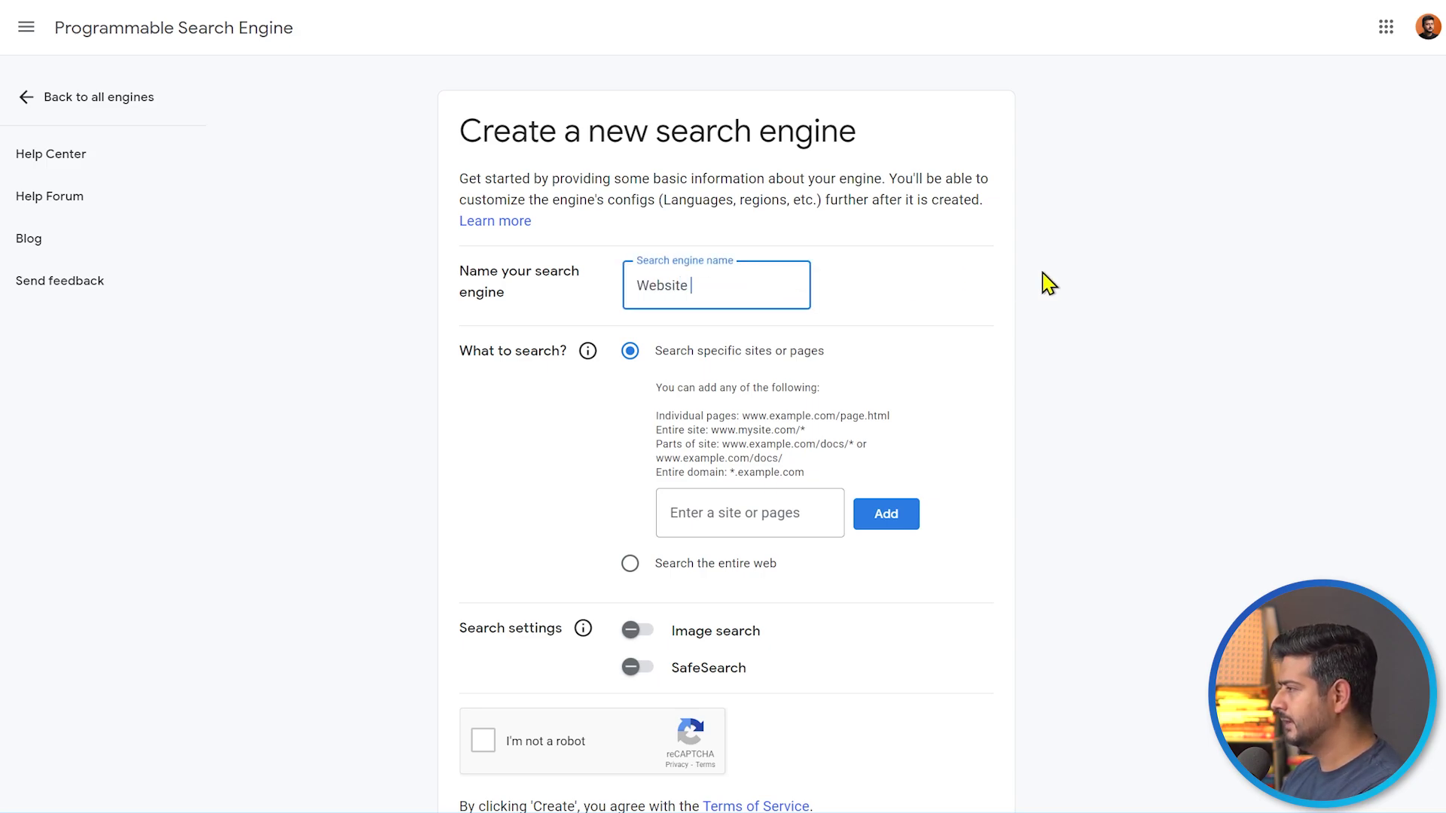
{"action": "type", "text": "Search"}
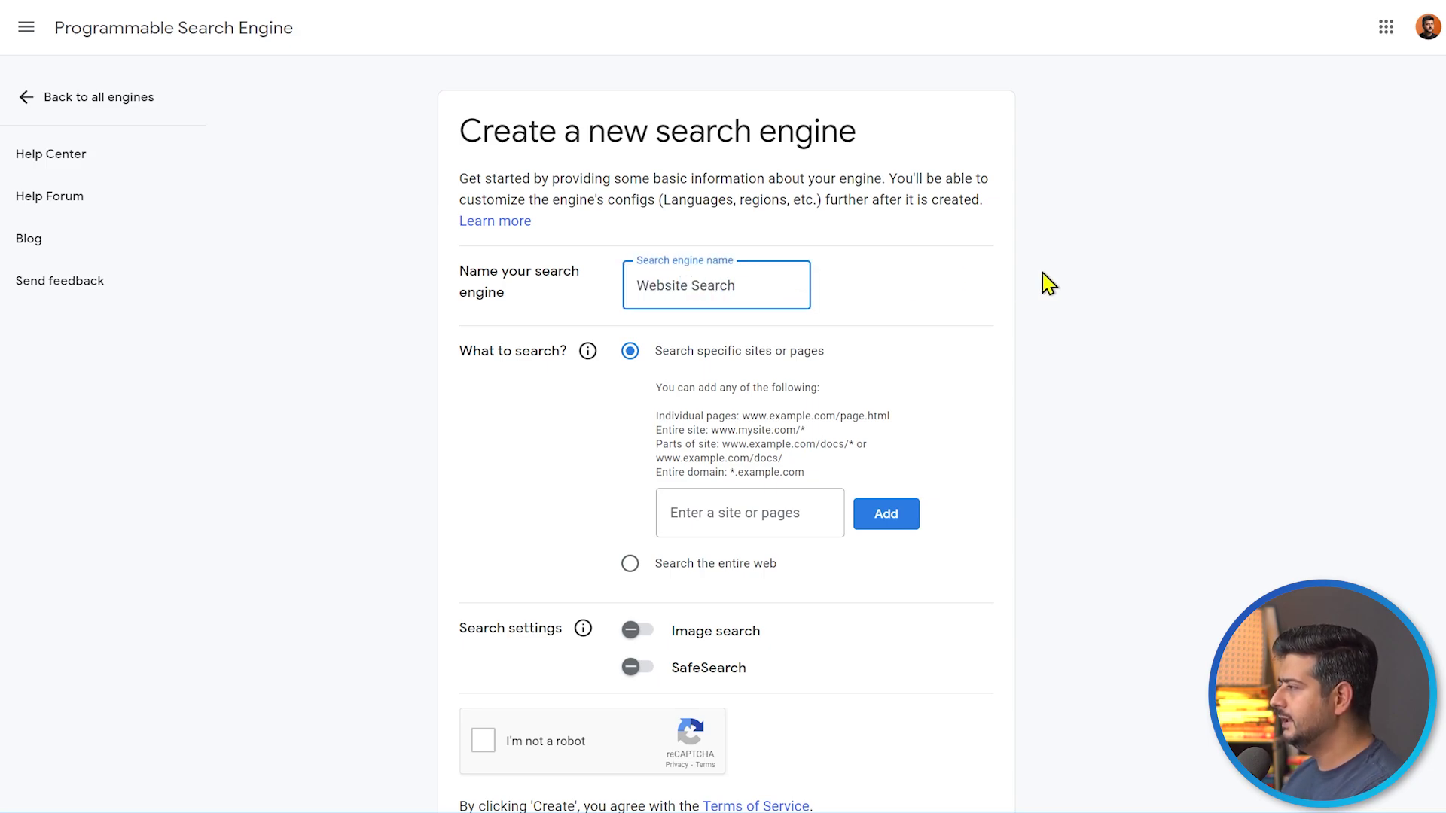
{"action": "scroll", "coordinate": [1024, 279], "scroll_direction": "down", "scroll_amount": 2}
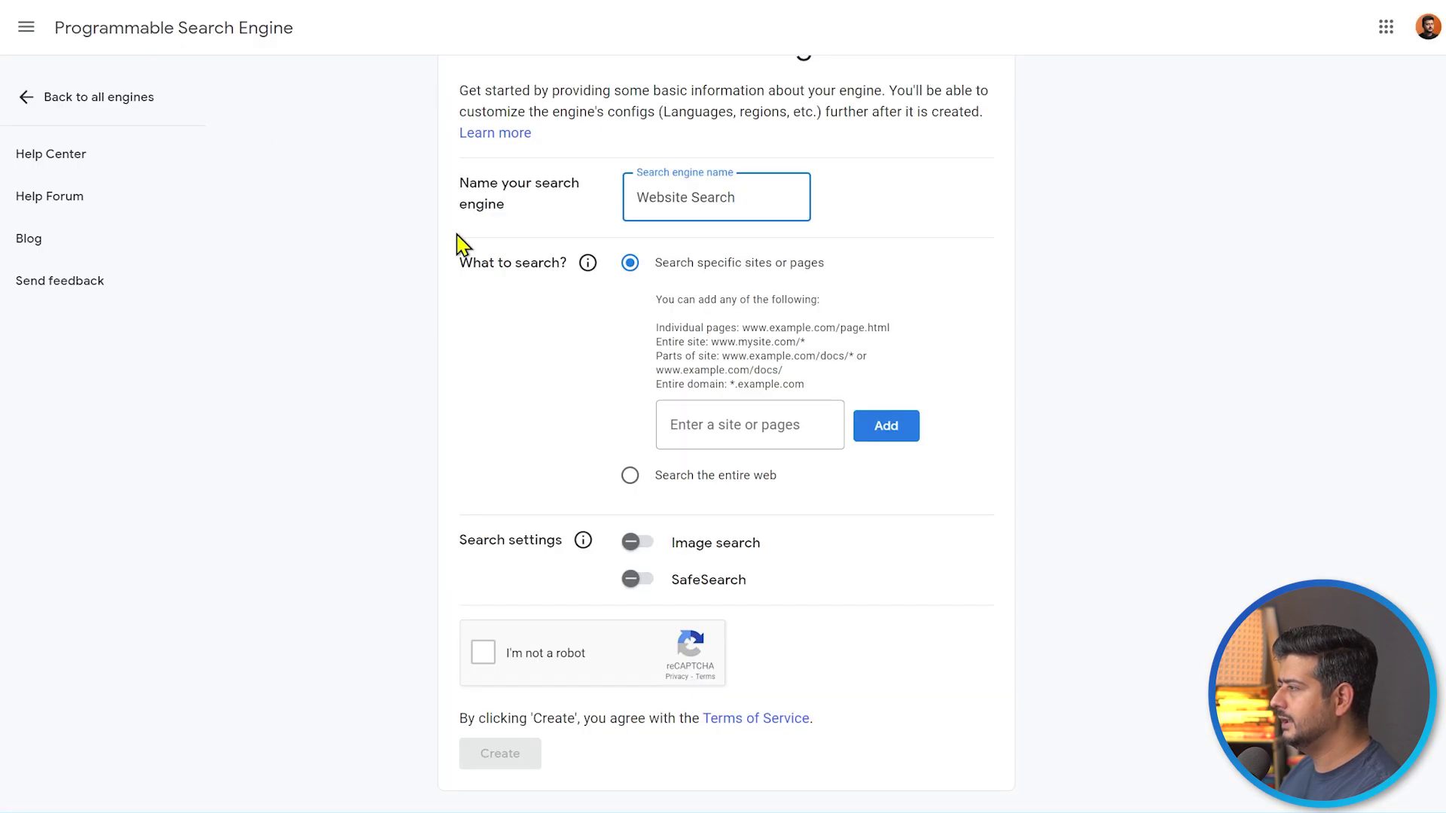
- Paste the website's address as the site to search and add it
{"action": "left_click", "coordinate": [736, 419]}
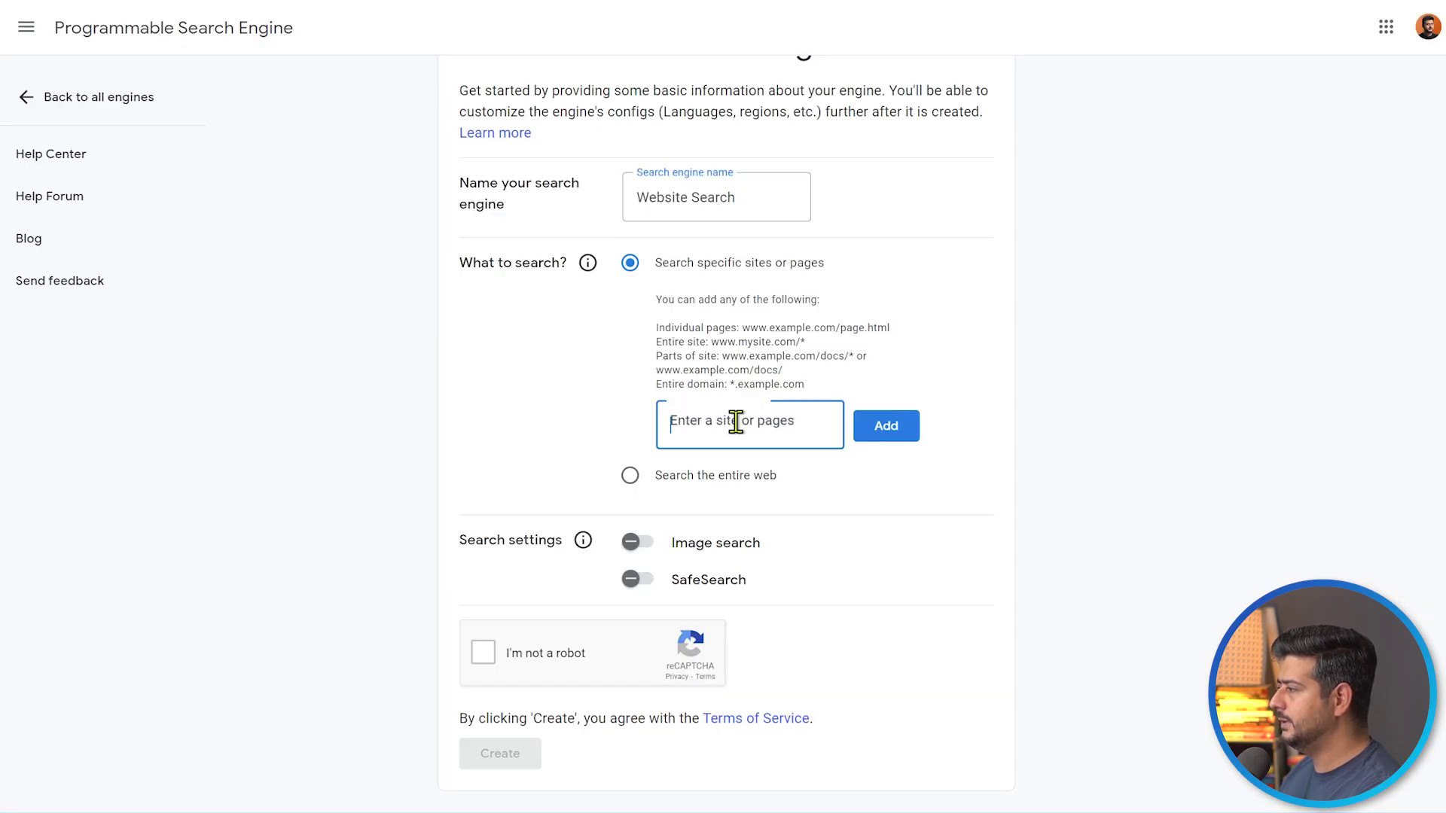
{"action": "key", "text": "ctrl+v"}
{"action": "left_click", "coordinate": [899, 436]}
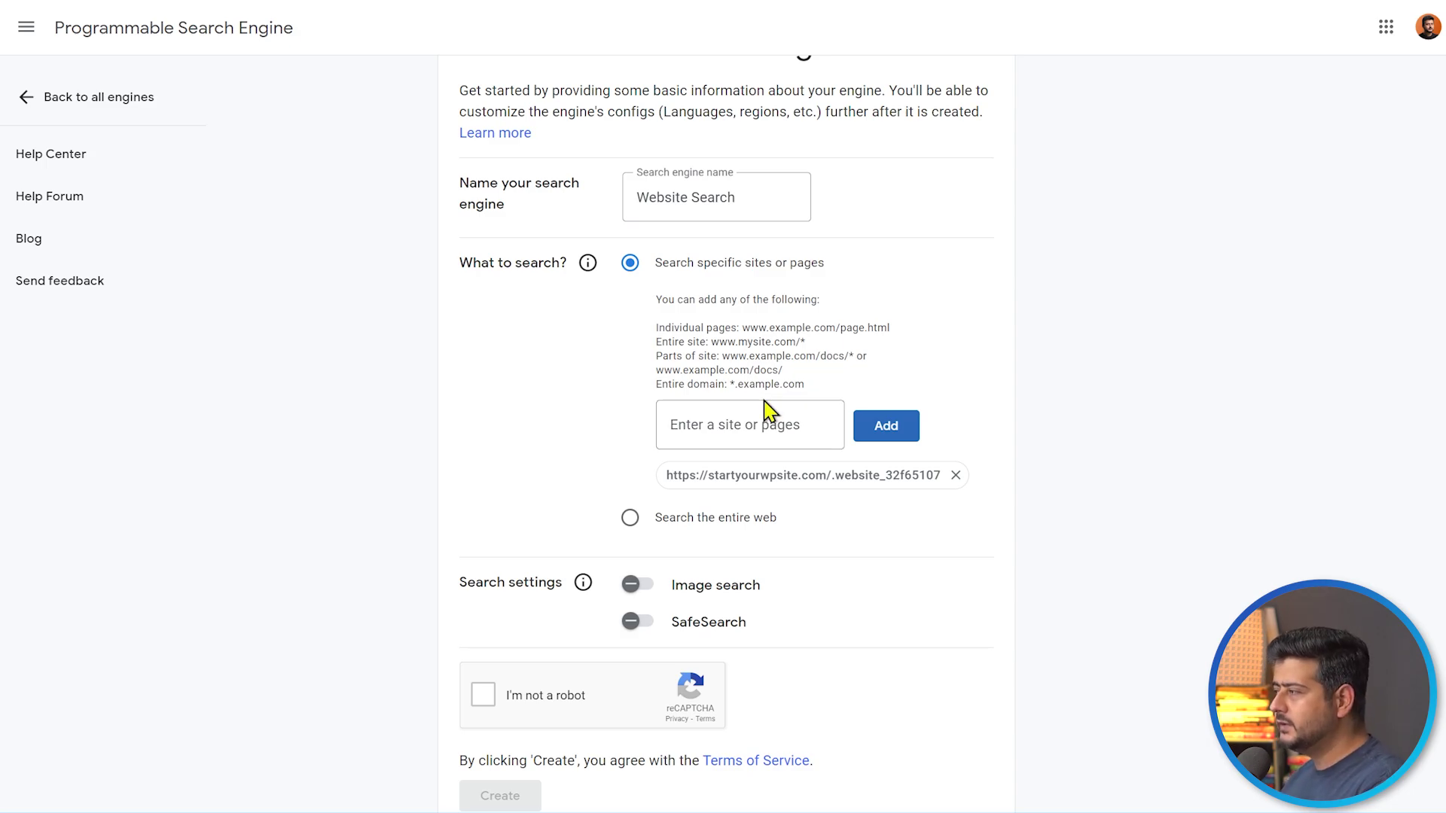
- Turn on image search, pass the reCAPTCHA check, and create the engine
{"action": "scroll", "coordinate": [991, 439], "scroll_direction": "down", "scroll_amount": 1}
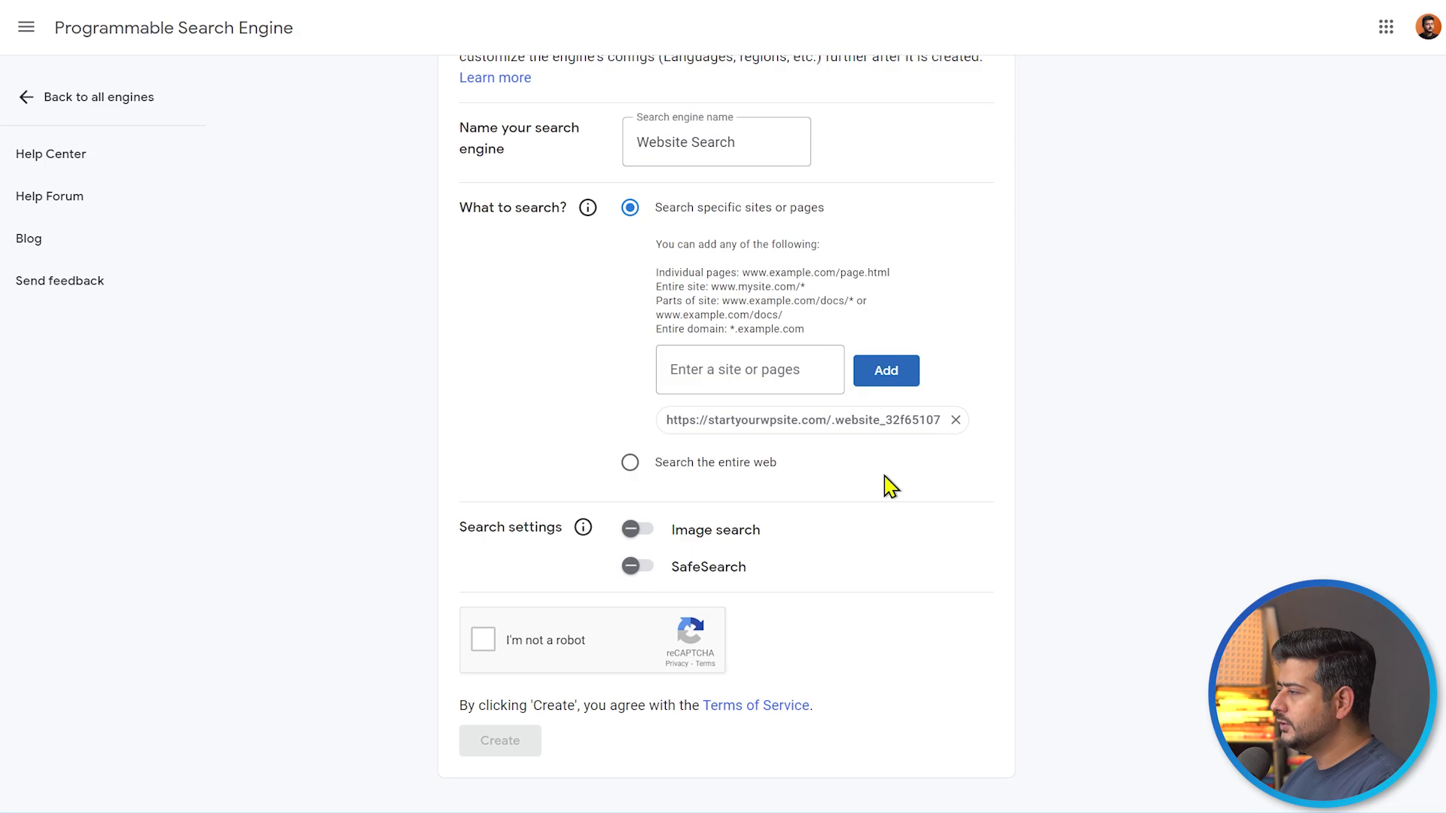
{"action": "left_click", "coordinate": [636, 531]}
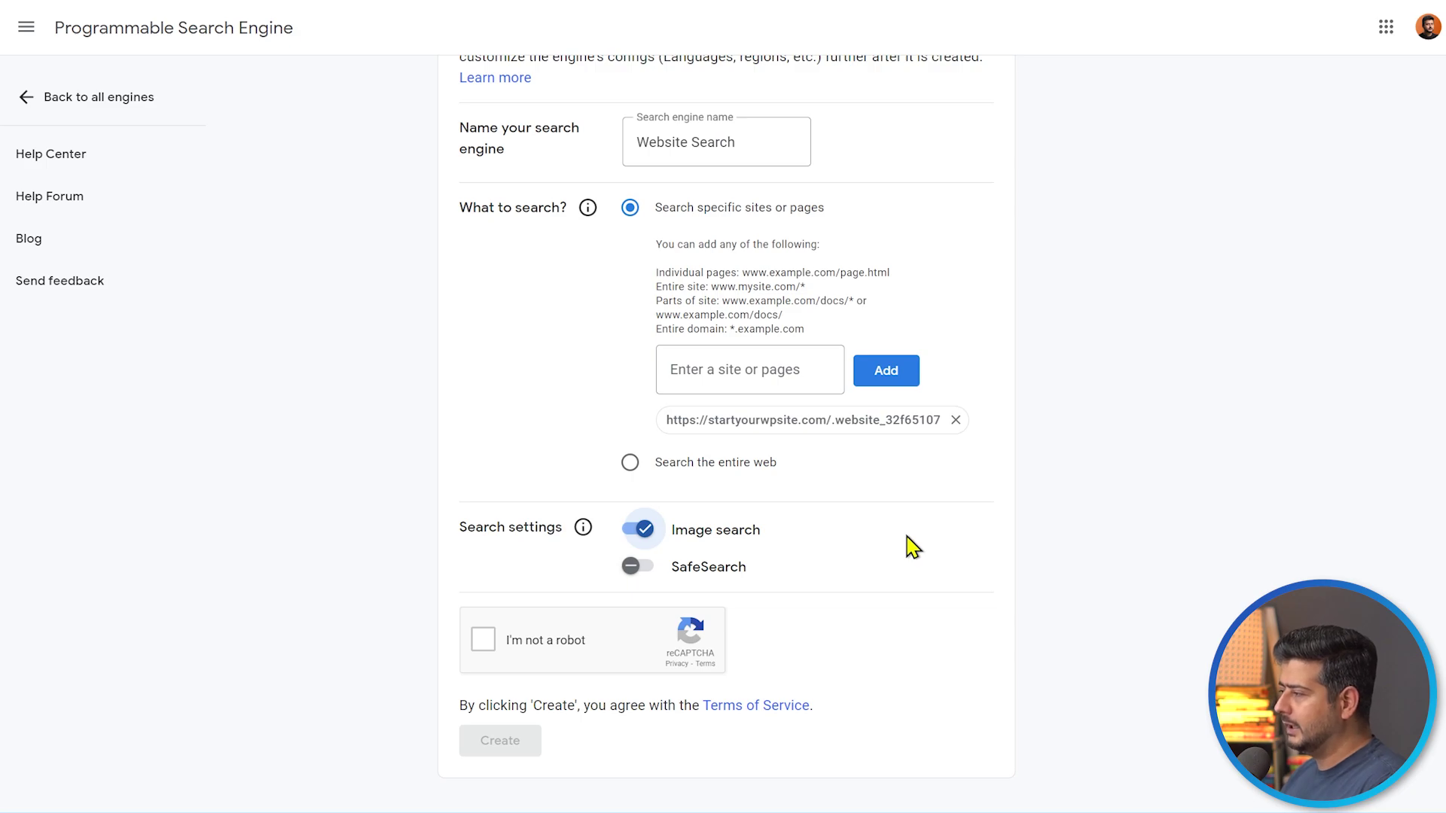
{"action": "left_click", "coordinate": [488, 641]}
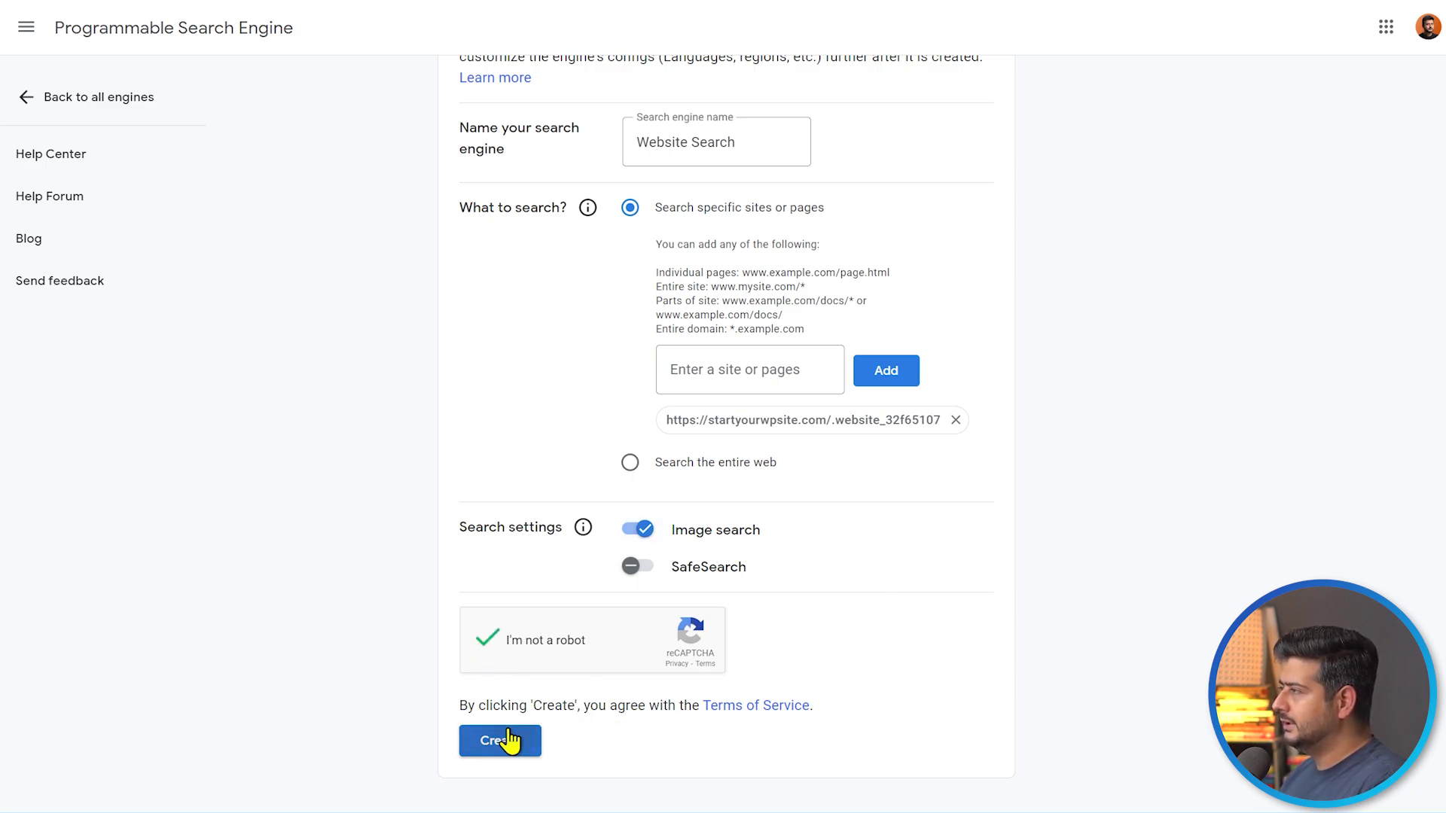
{"action": "left_click", "coordinate": [509, 741]}
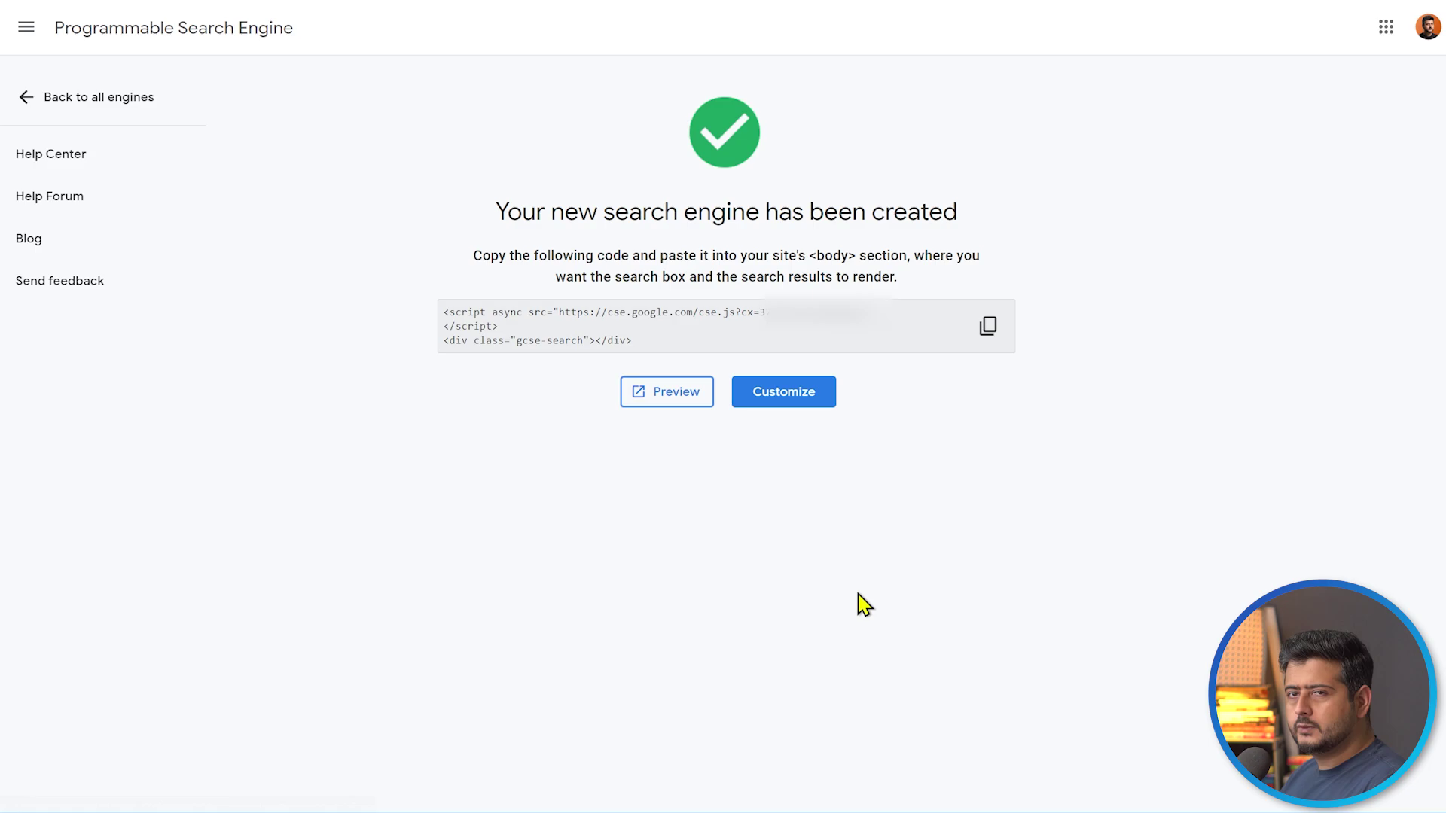
- Copy the new search engine's embed code to the clipboard
{"action": "left_click", "coordinate": [995, 324]}
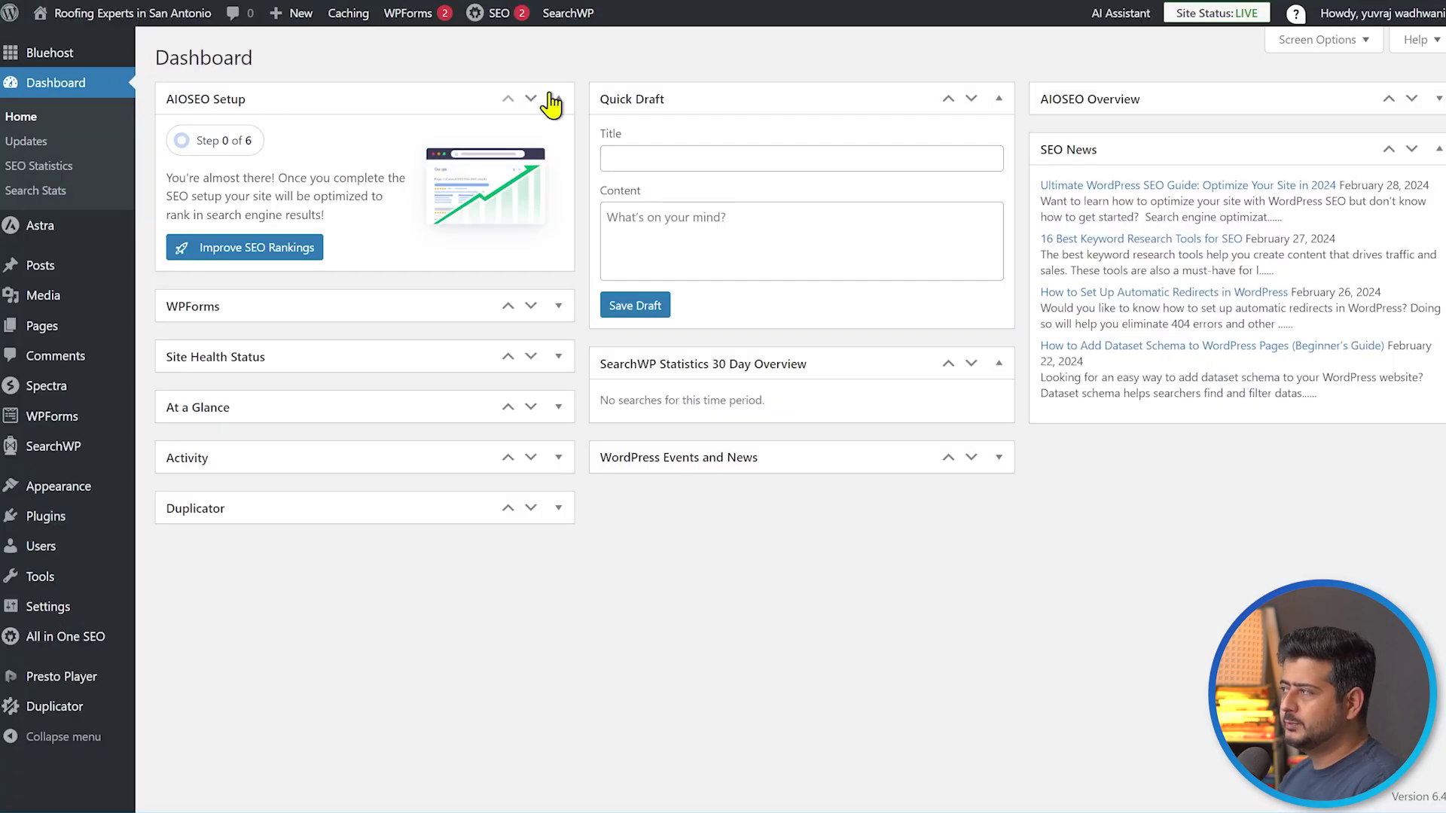
- Collapse the AIOSEO Setup widget on the WordPress dashboard
{"action": "left_click", "coordinate": [413, 96]}
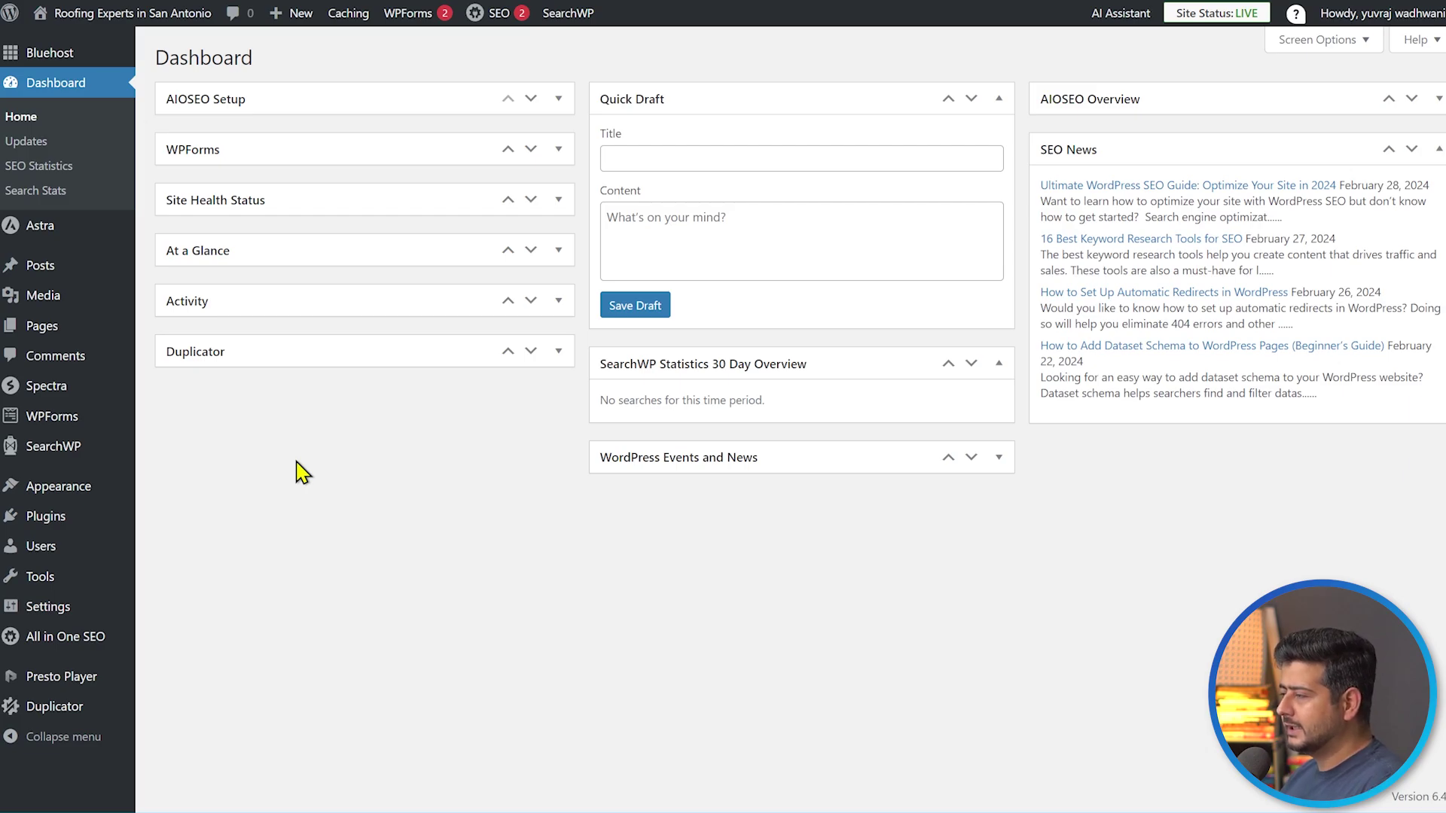
{"action": "mouse_move", "coordinate": [30, 521]}
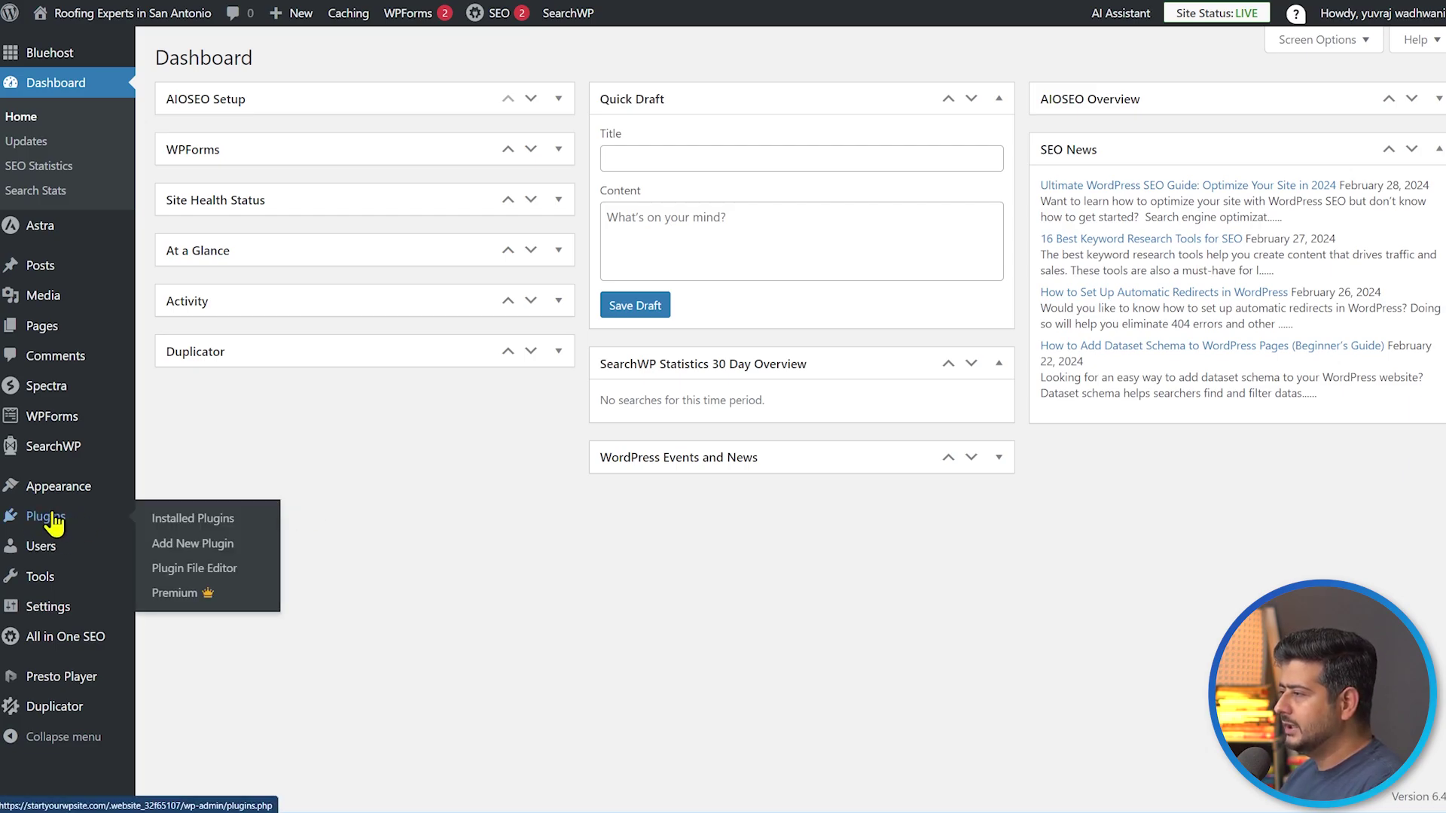
- Find WPCode by searching 'wpcode' under Add New Plugin, then install and activate it
{"action": "left_click", "coordinate": [243, 548]}
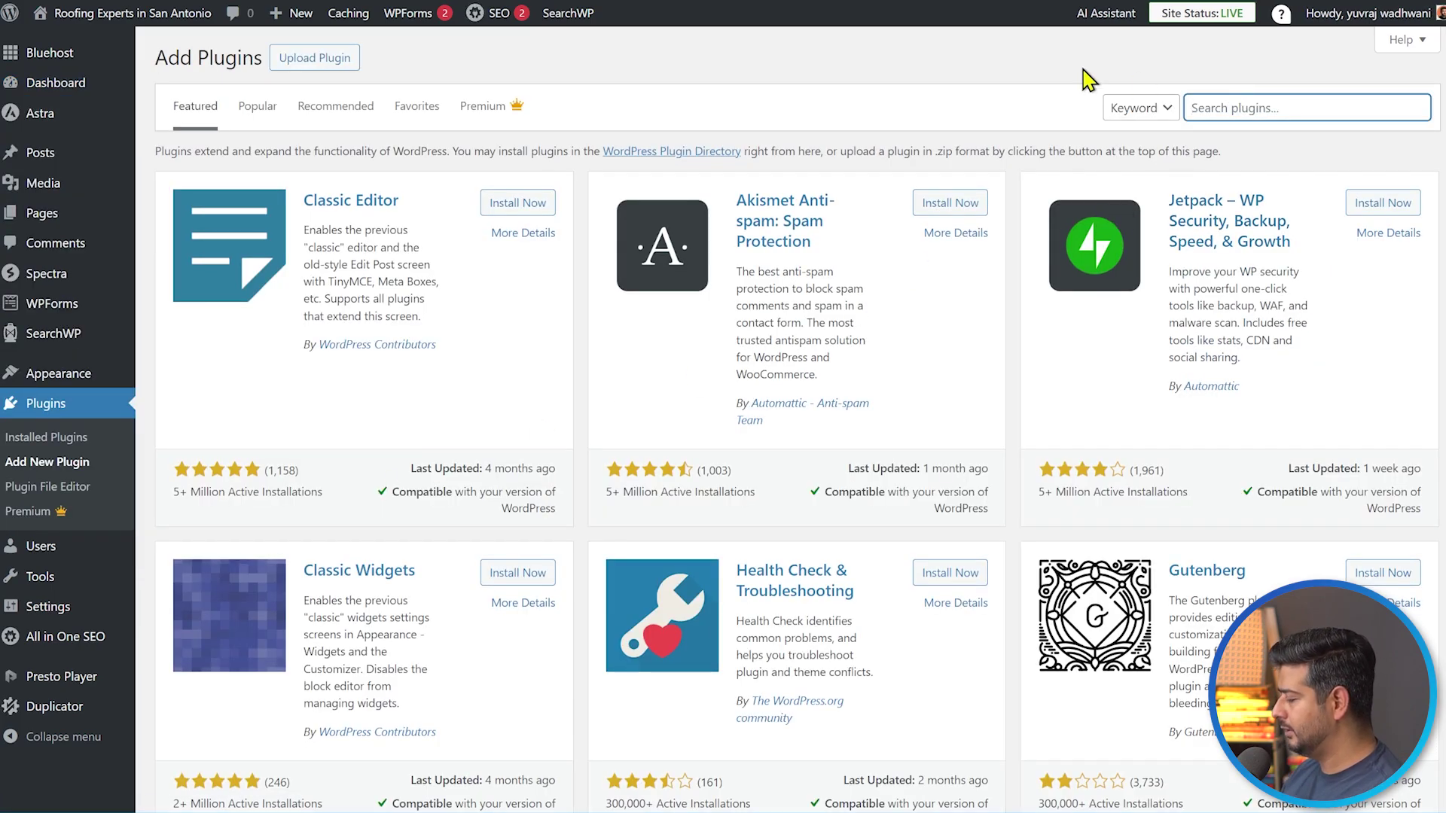
{"action": "type", "text": "wpcode"}
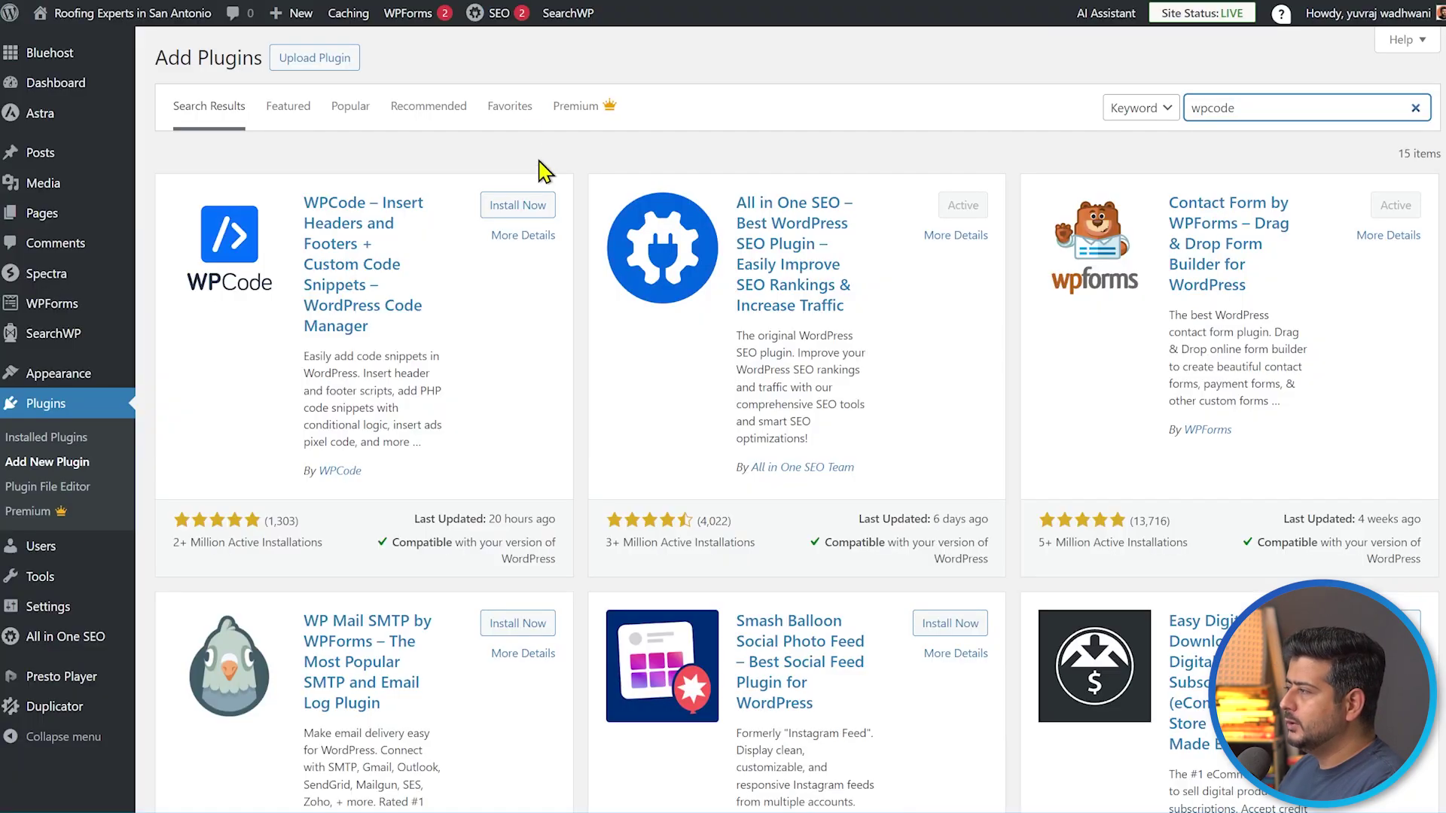
{"action": "left_click", "coordinate": [499, 214]}
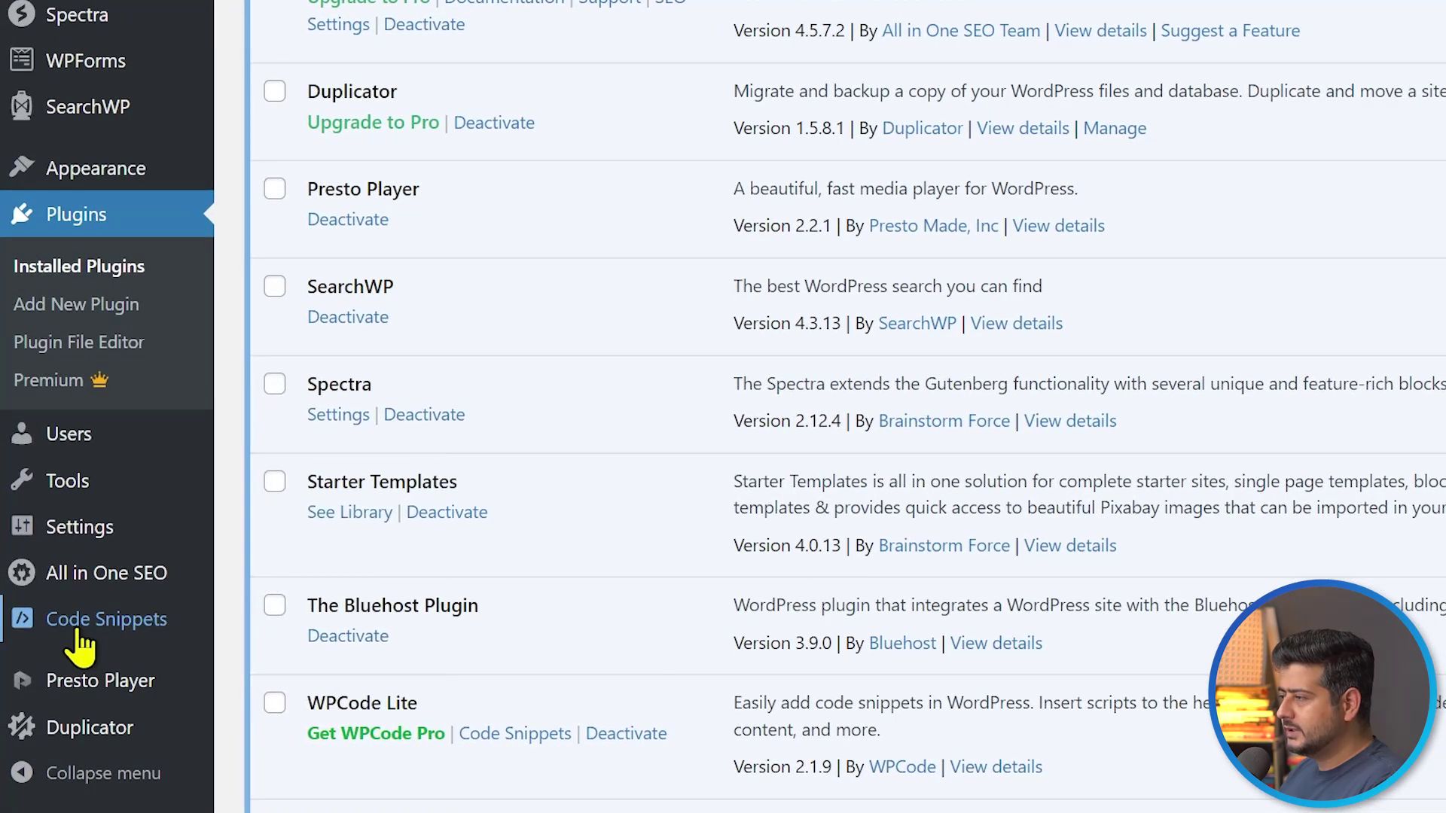
- Start a blank snippet from WPCode's Add Your Custom Code (New Snippet) option
{"action": "mouse_move", "coordinate": [76, 638]}
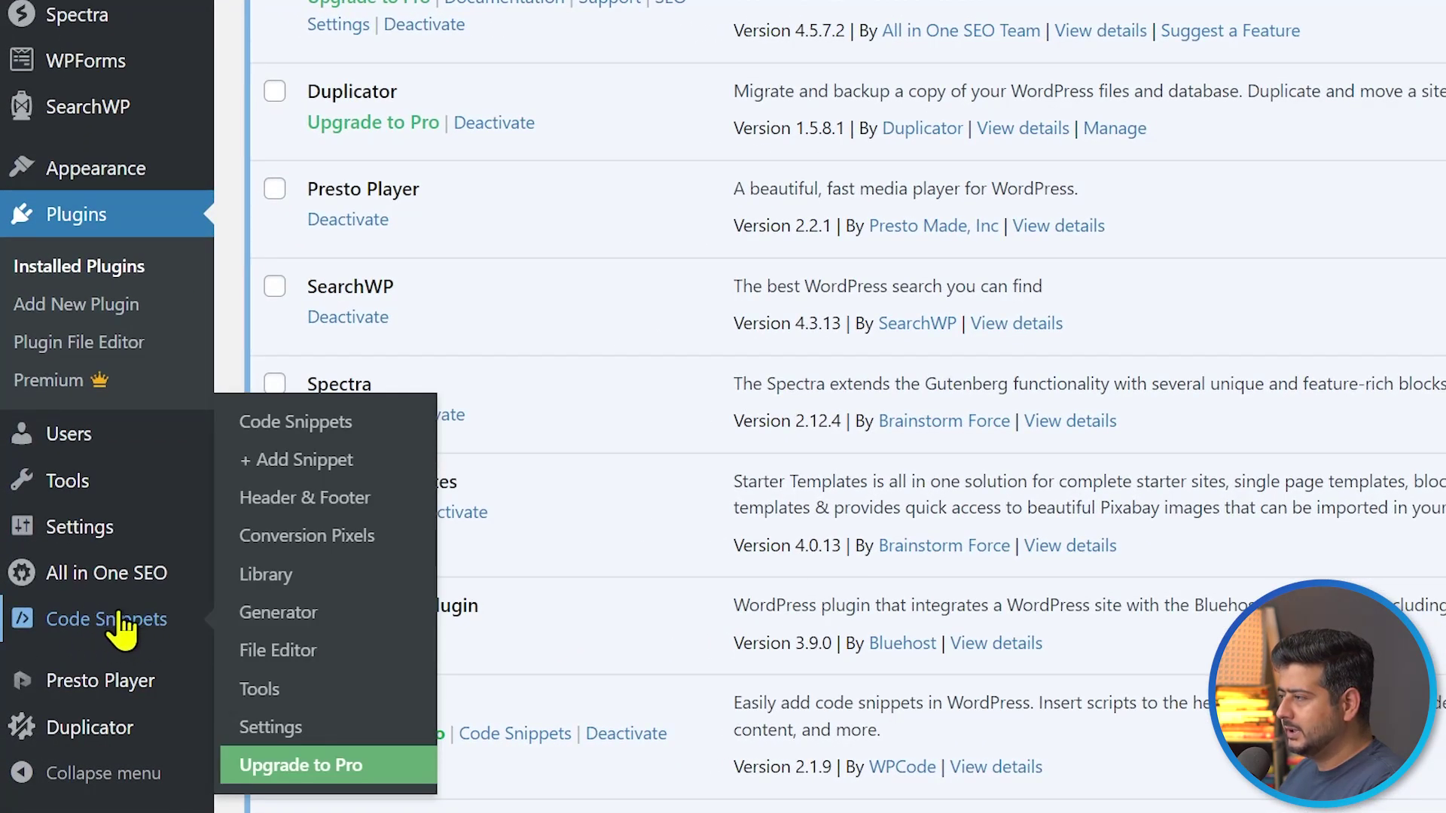
{"action": "left_click", "coordinate": [310, 460]}
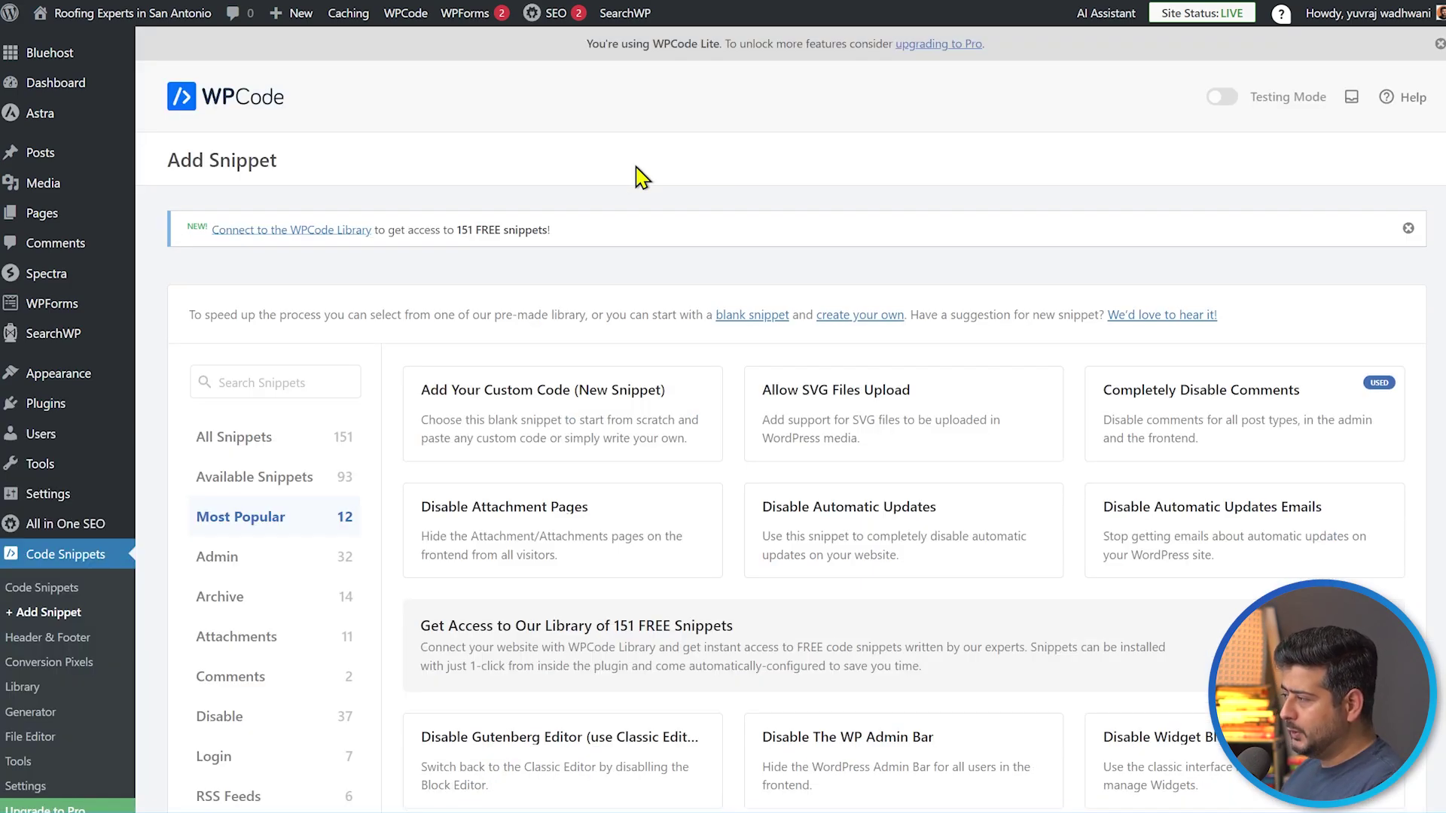
{"action": "scroll", "coordinate": [638, 177], "scroll_direction": "down", "scroll_amount": 2}
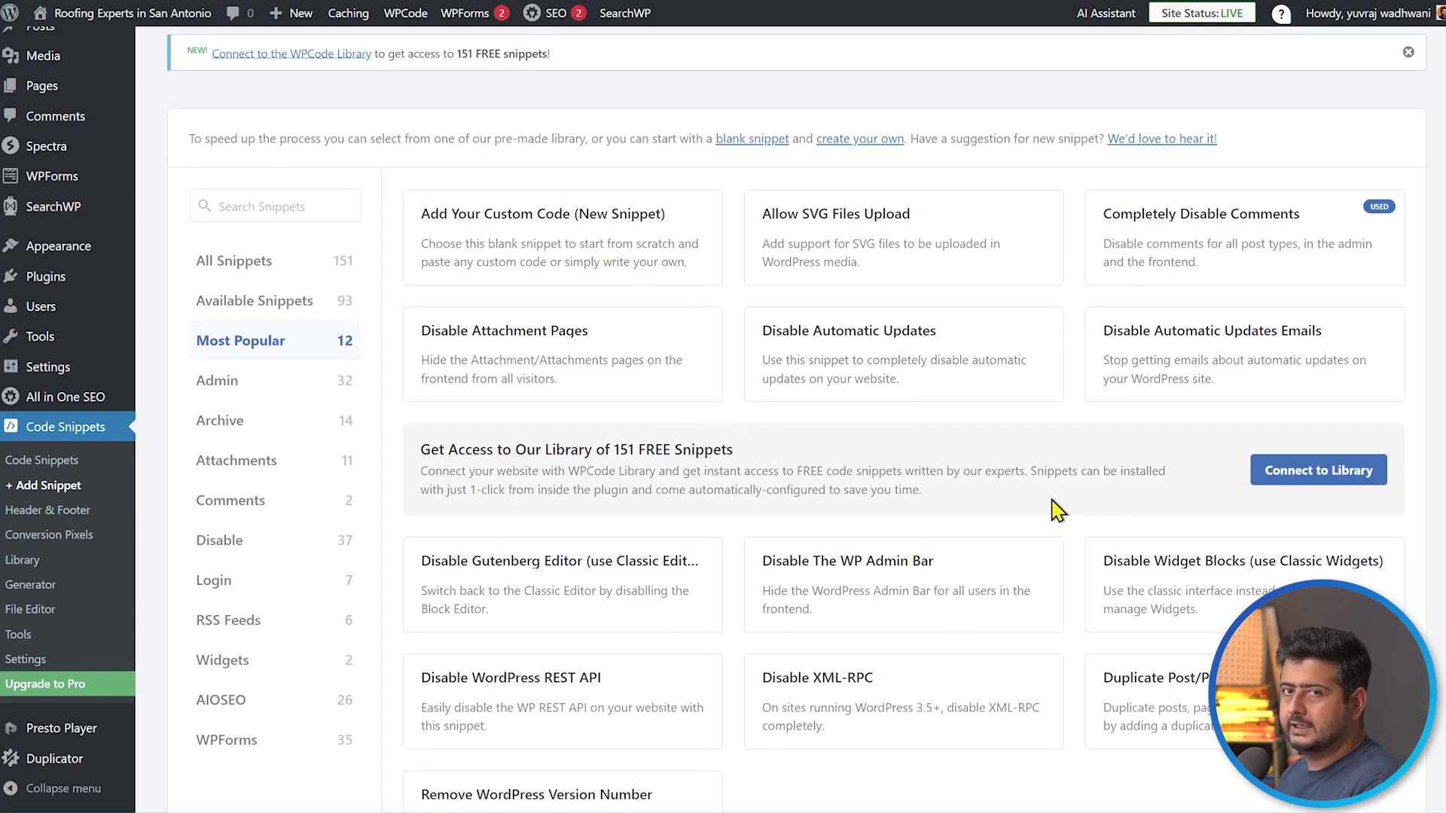
{"action": "scroll", "coordinate": [1054, 516], "scroll_direction": "up", "scroll_amount": 2}
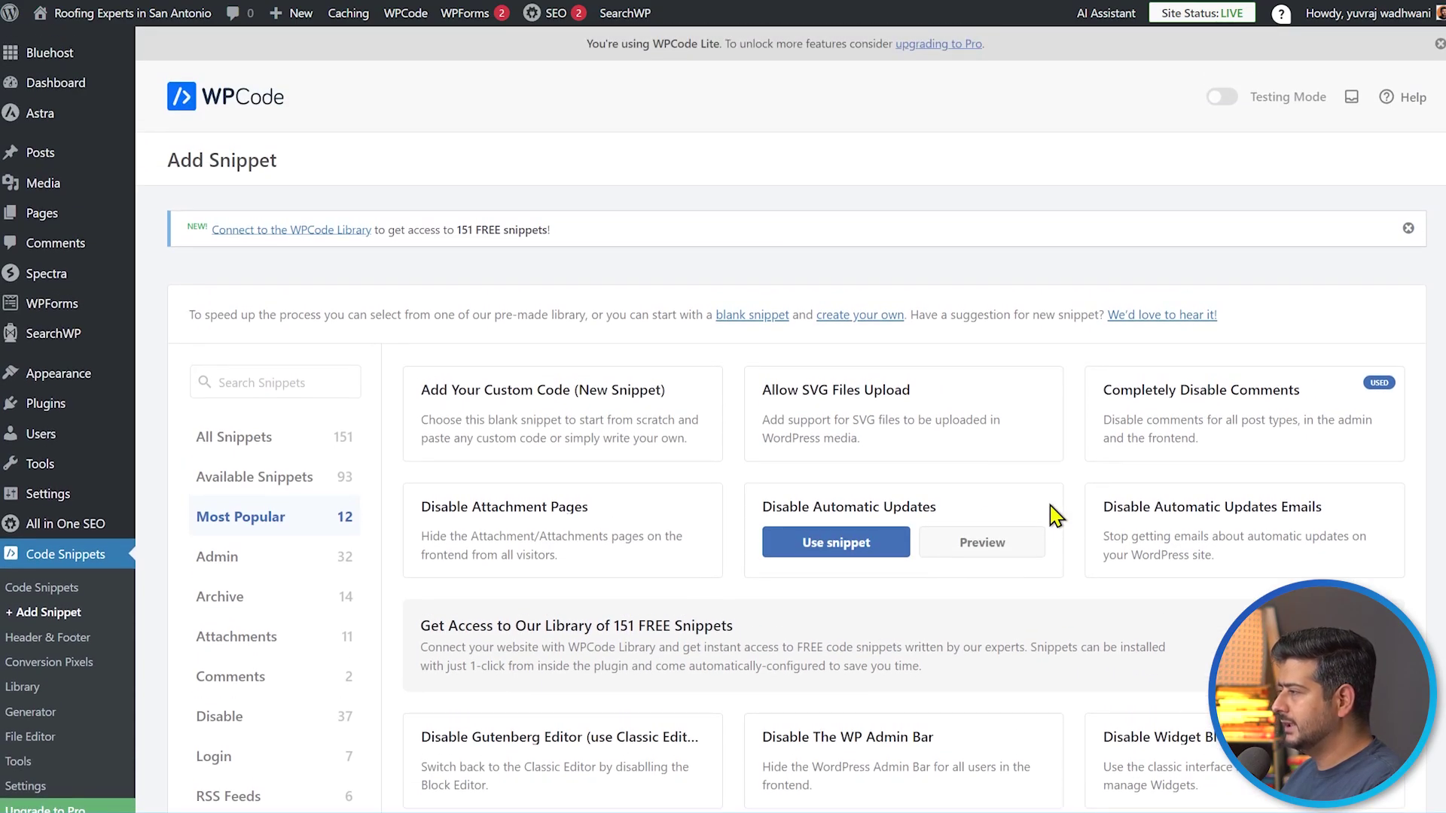
{"action": "mouse_move", "coordinate": [559, 414]}
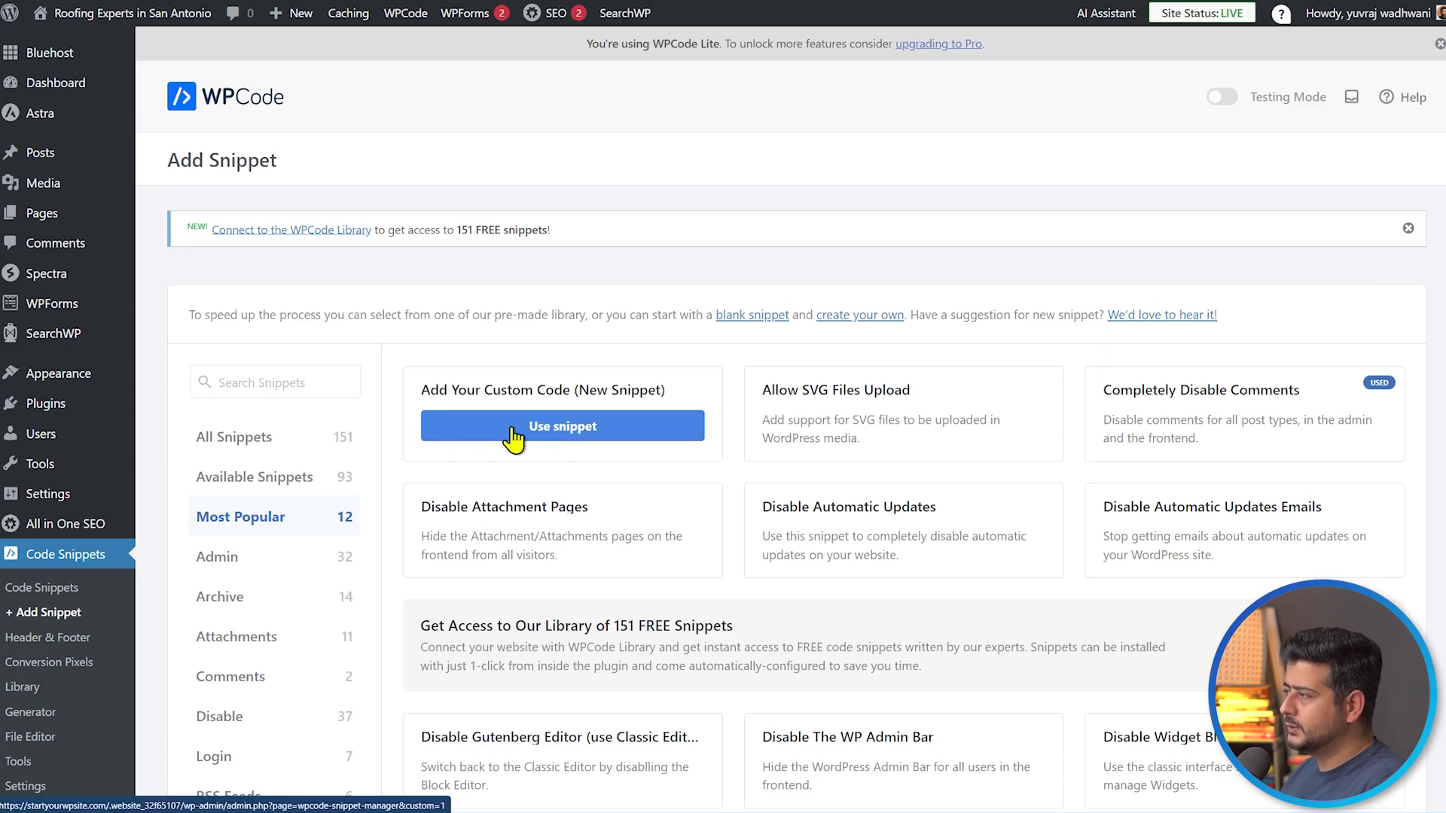
{"action": "left_click", "coordinate": [558, 430]}
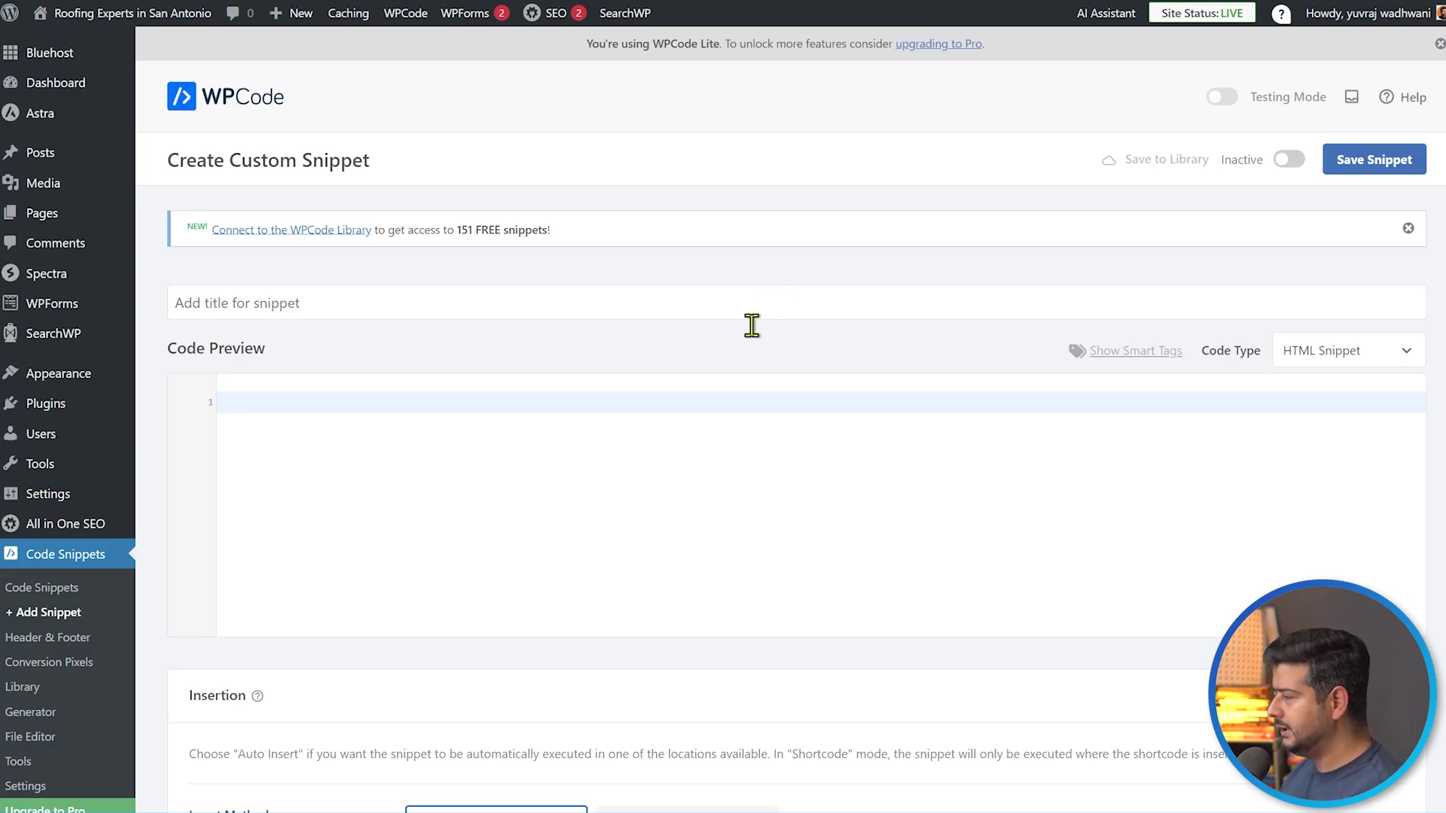
- Change the snippet's Code Type from HTML Snippet to Universal Snippet
{"action": "left_click", "coordinate": [515, 405]}
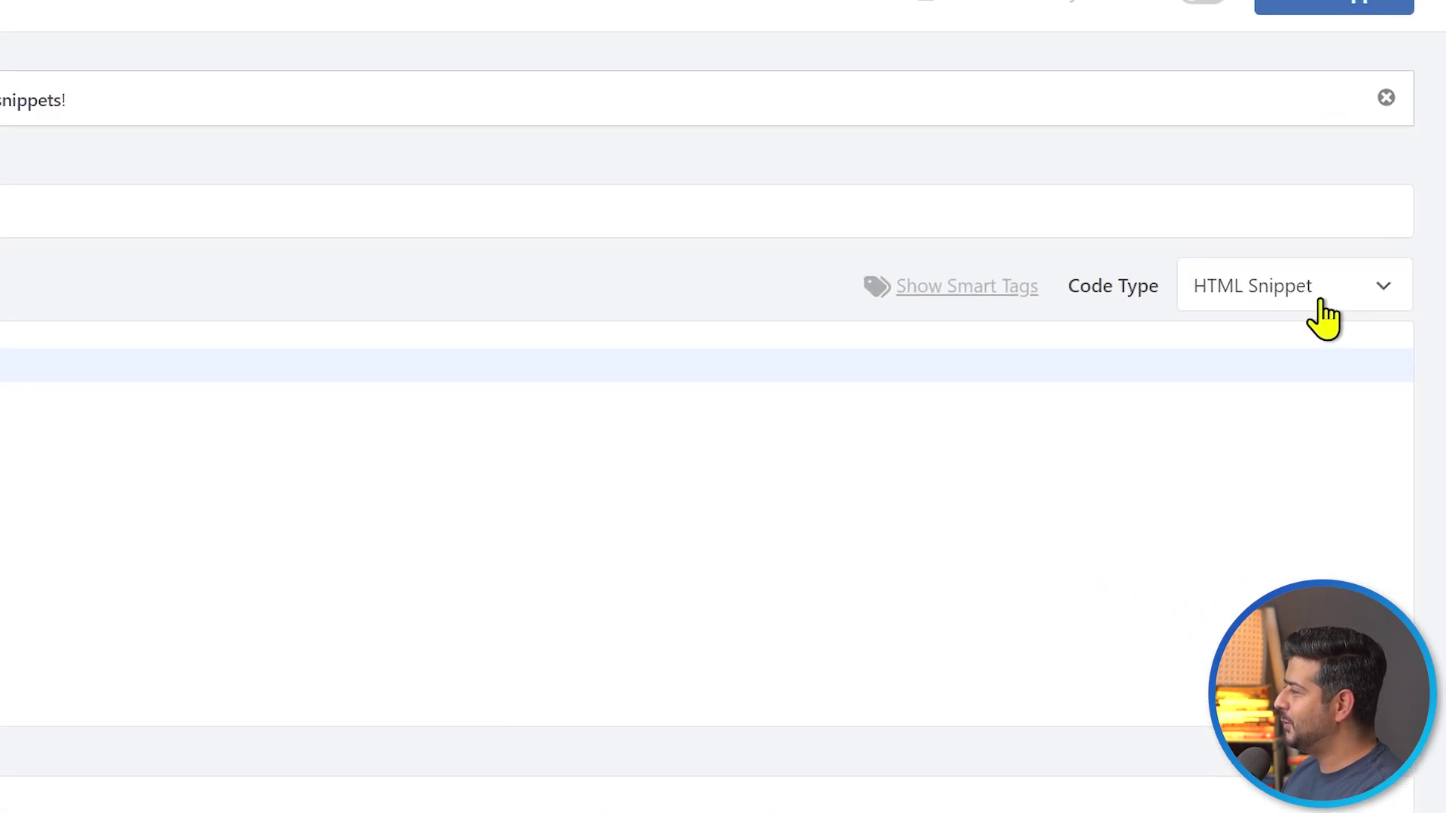
{"action": "left_click", "coordinate": [1366, 360]}
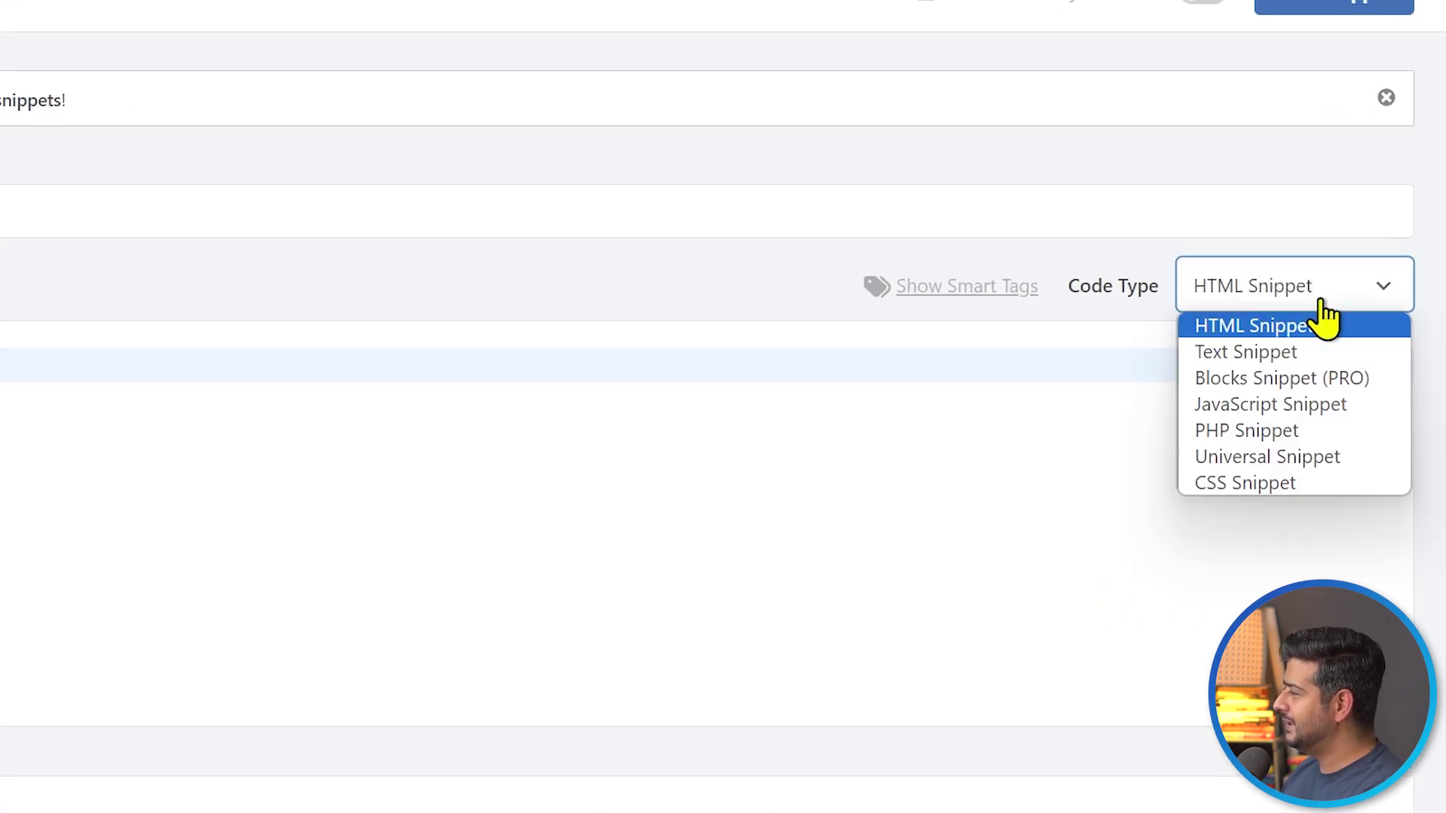
{"action": "left_click", "coordinate": [1325, 458]}
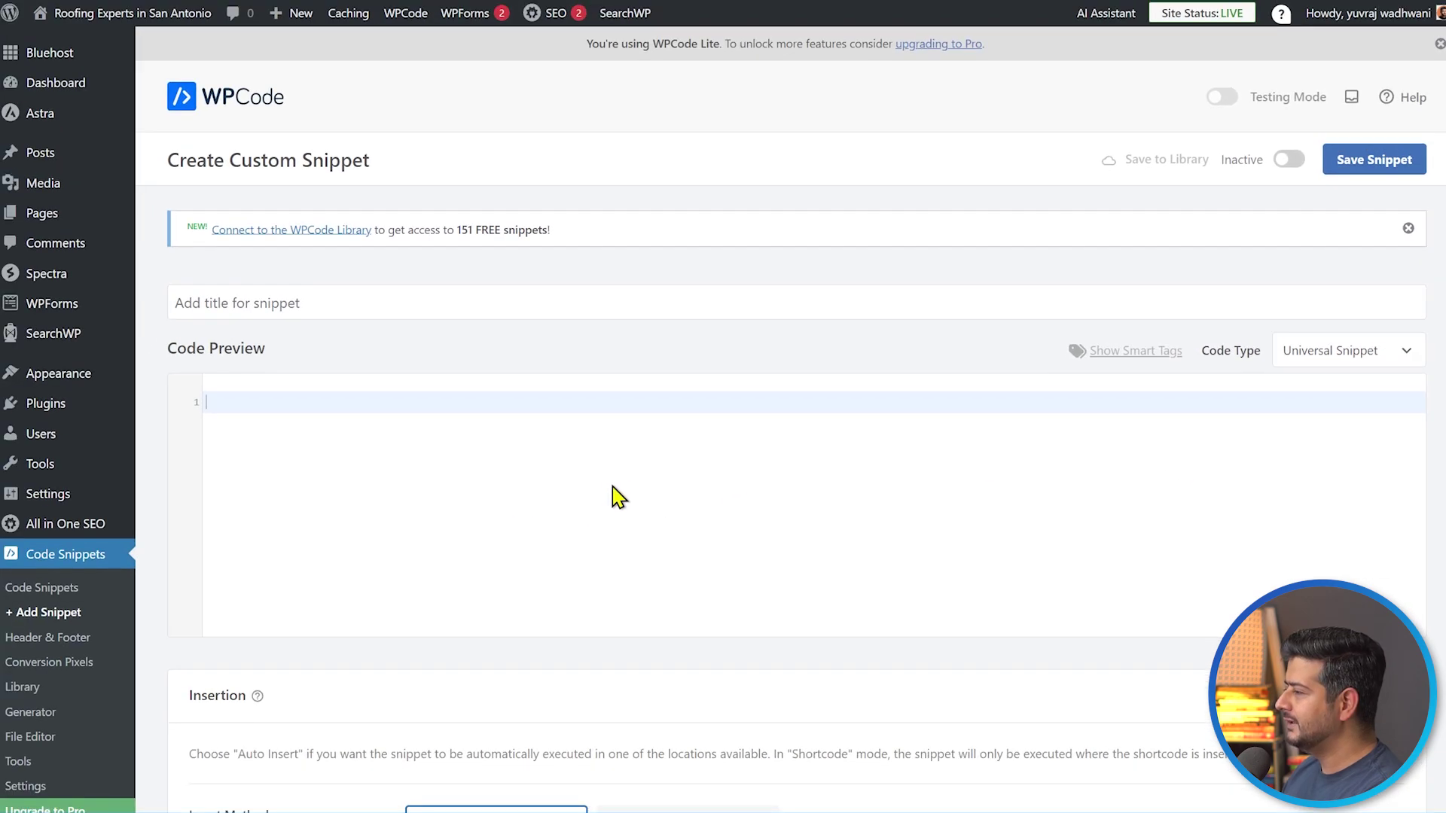
{"action": "scroll", "coordinate": [130, 516], "scroll_direction": "down", "scroll_amount": 5}
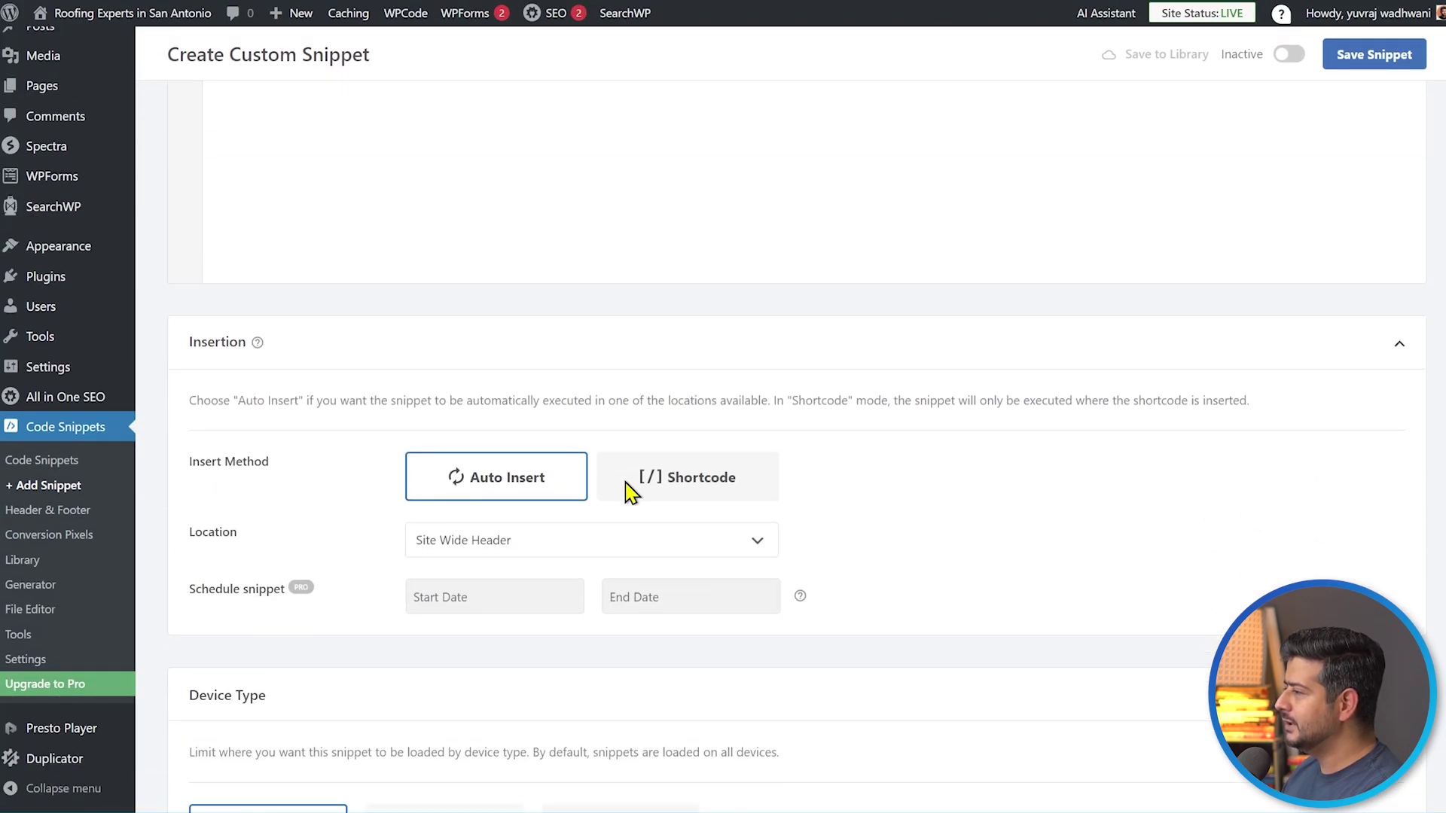
{"action": "scroll", "coordinate": [978, 469], "scroll_direction": "down", "scroll_amount": 2}
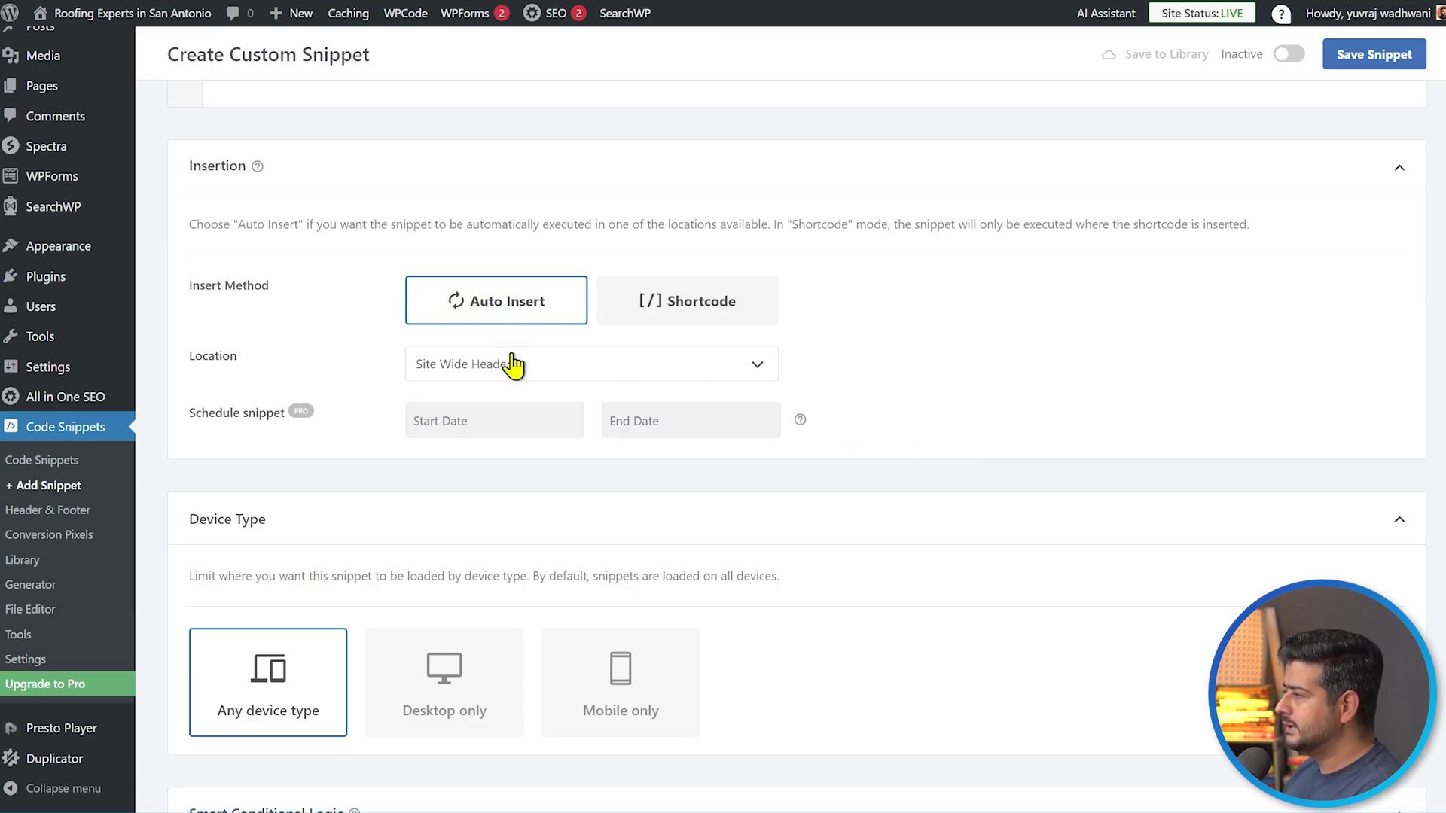
- Set the snippet's insertion location to Insert Before Post under Page-Specific
{"action": "left_click", "coordinate": [751, 368]}
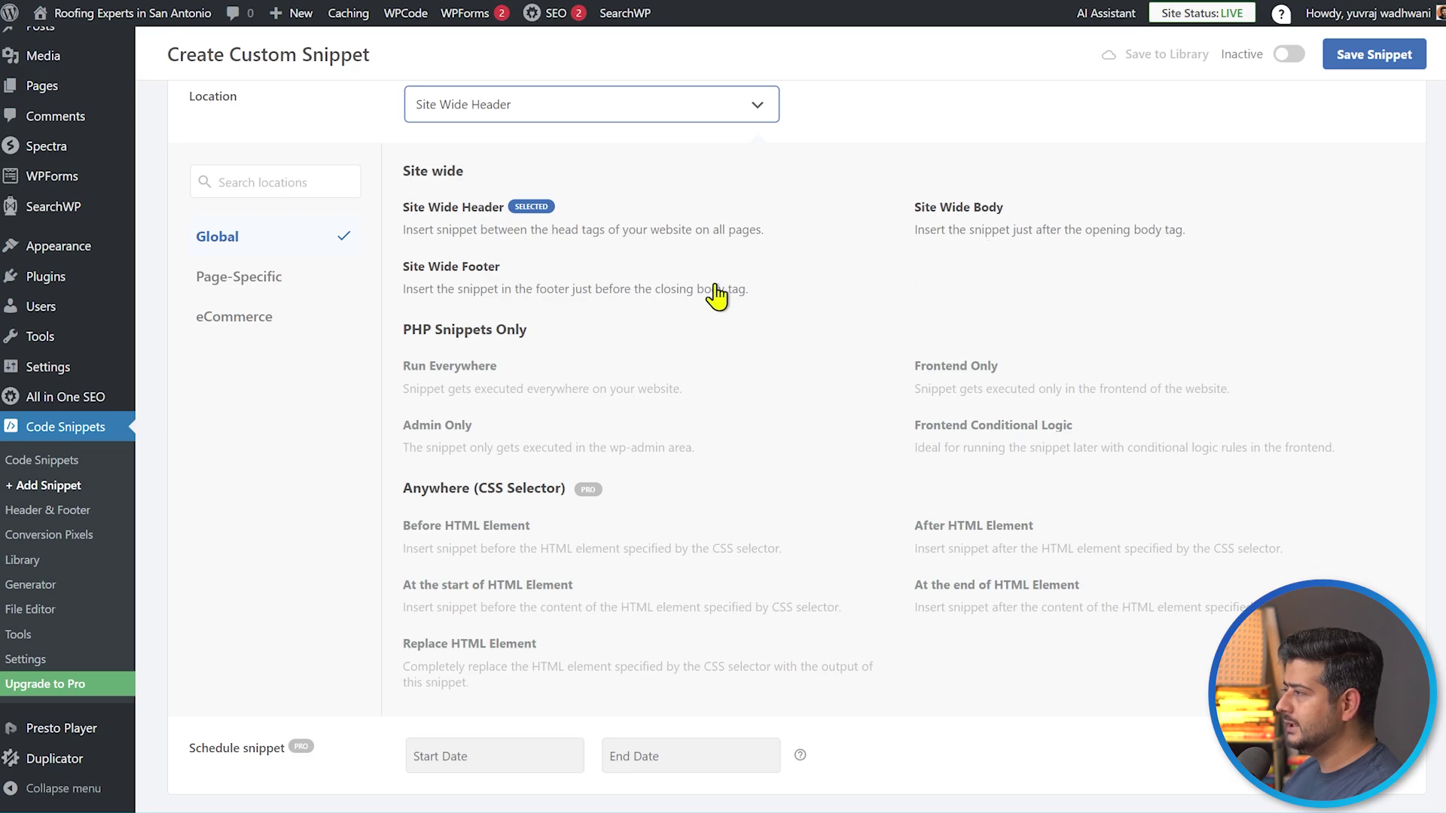
{"action": "left_click", "coordinate": [260, 289]}
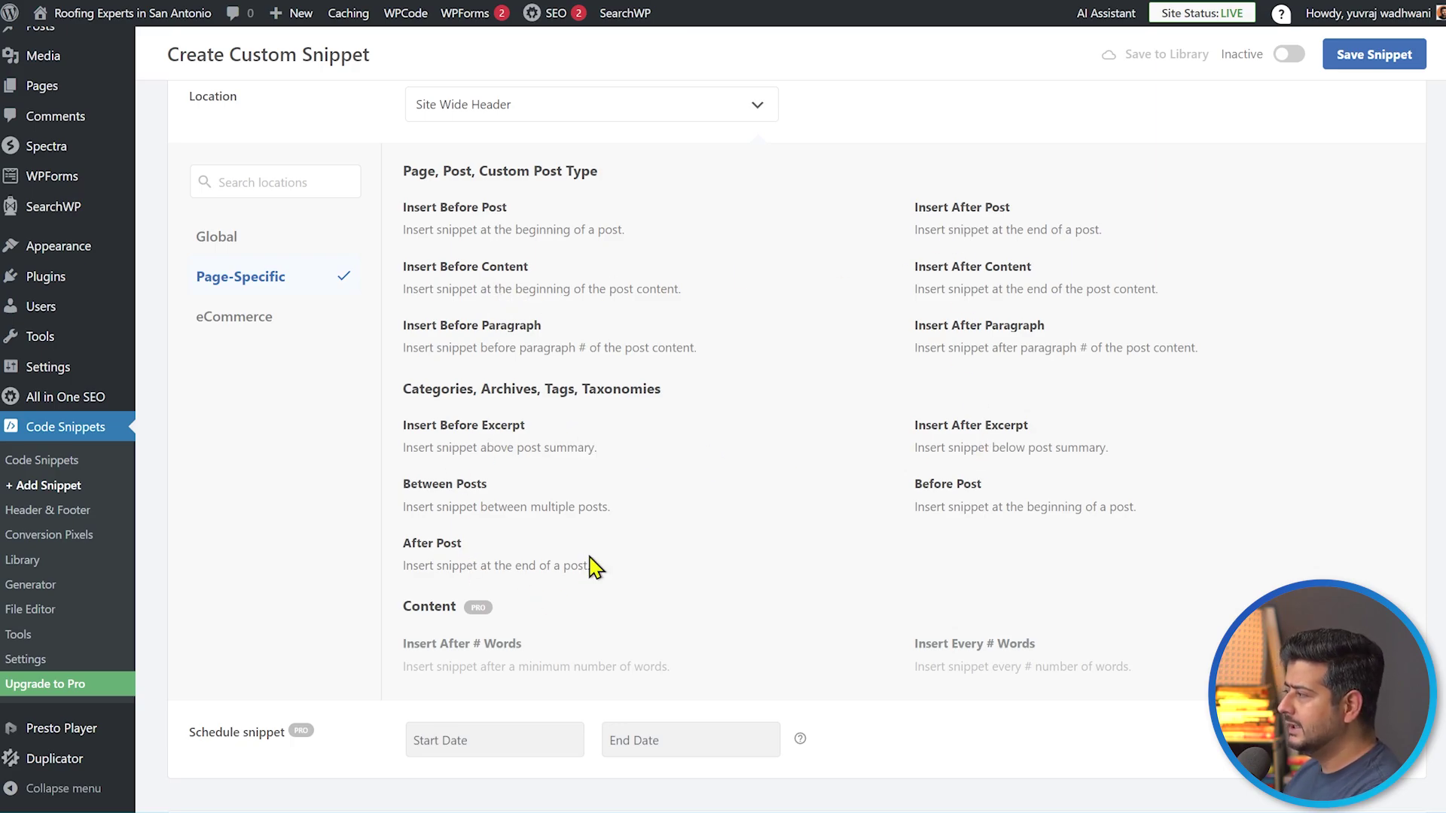
{"action": "scroll", "coordinate": [600, 555], "scroll_direction": "down", "scroll_amount": 2}
{"action": "scroll", "coordinate": [603, 554], "scroll_direction": "up", "scroll_amount": 4}
{"action": "scroll", "coordinate": [603, 557], "scroll_direction": "down", "scroll_amount": 2}
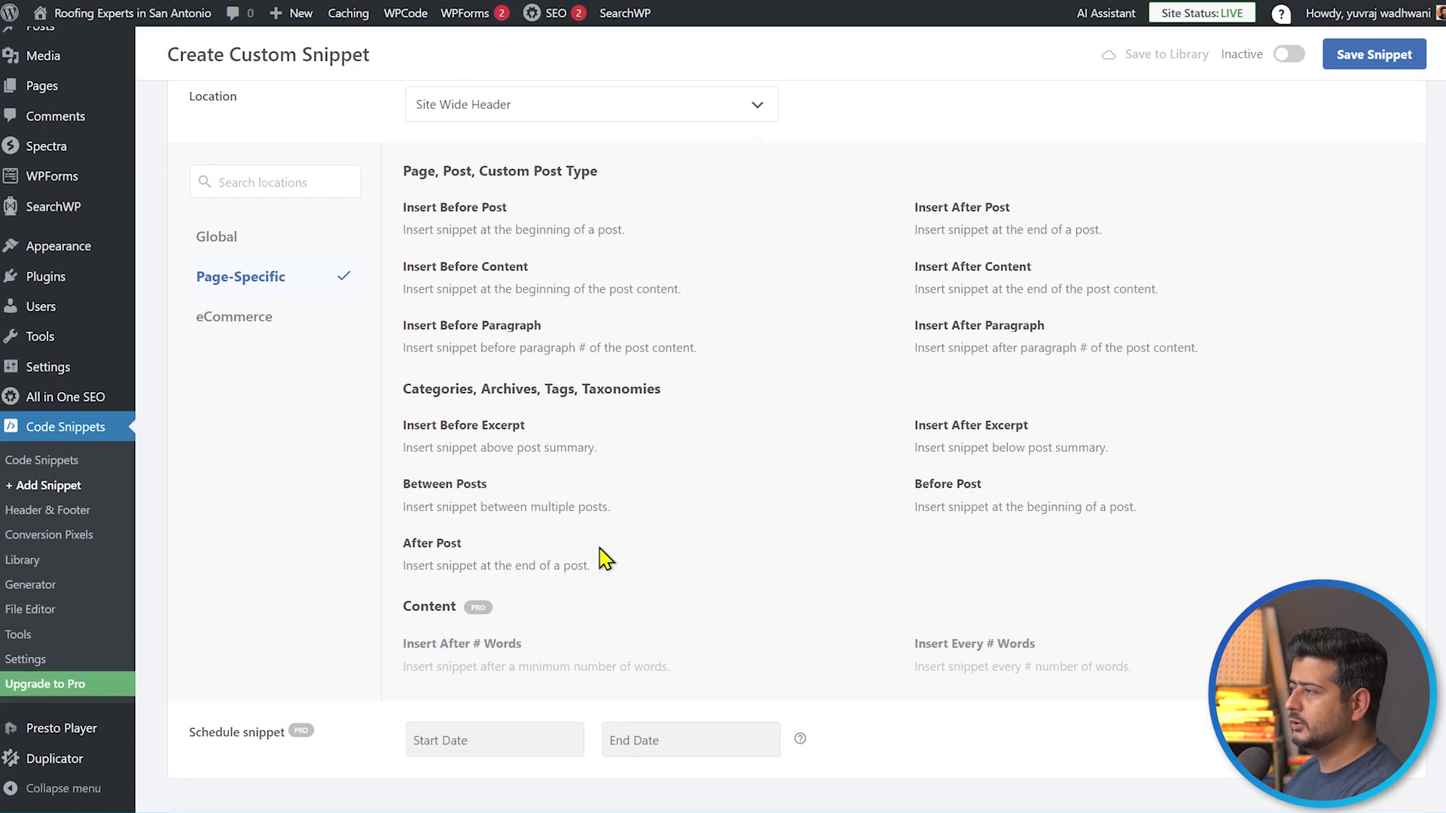
{"action": "left_click", "coordinate": [269, 331]}
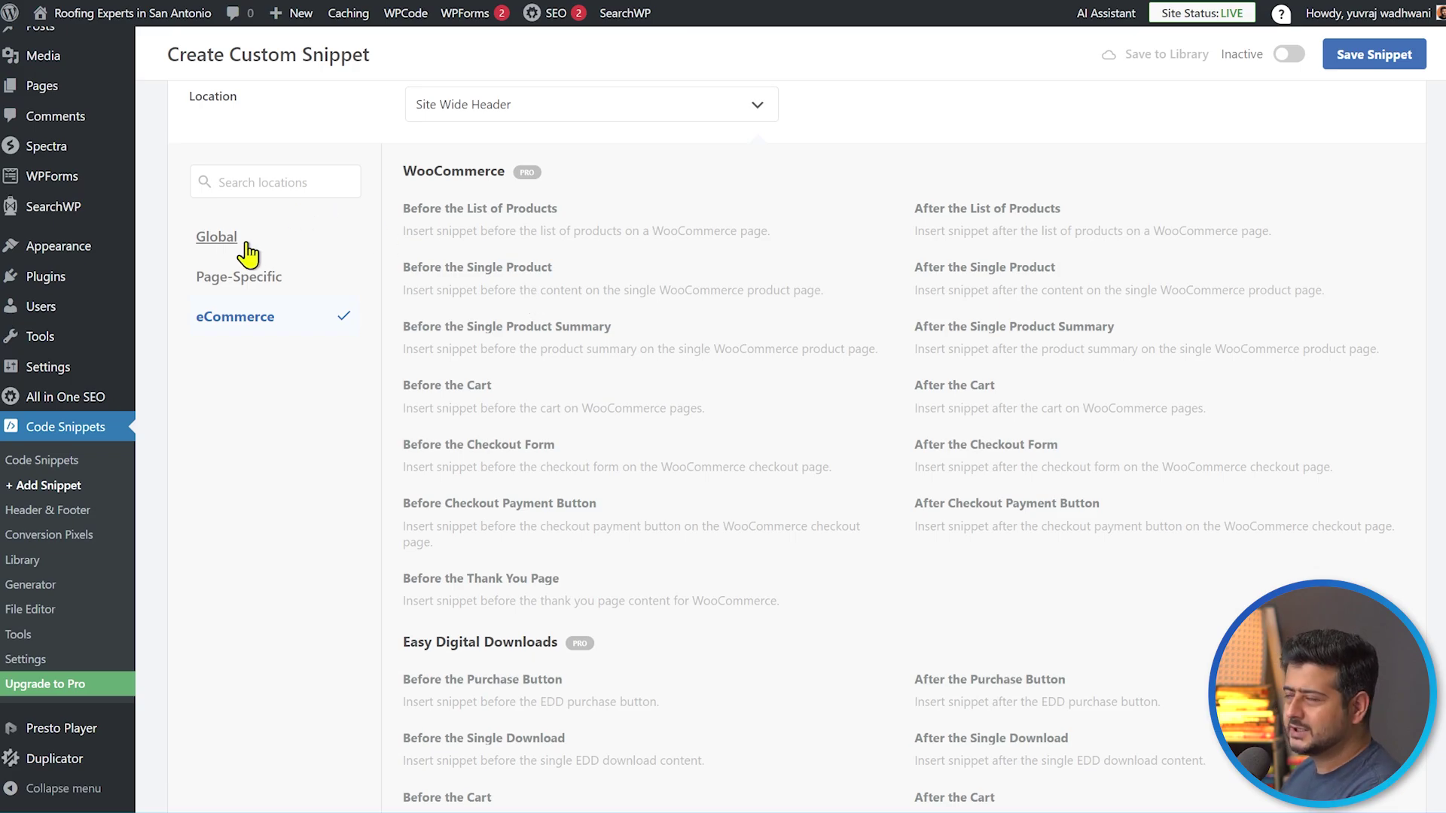
{"action": "left_click", "coordinate": [268, 280]}
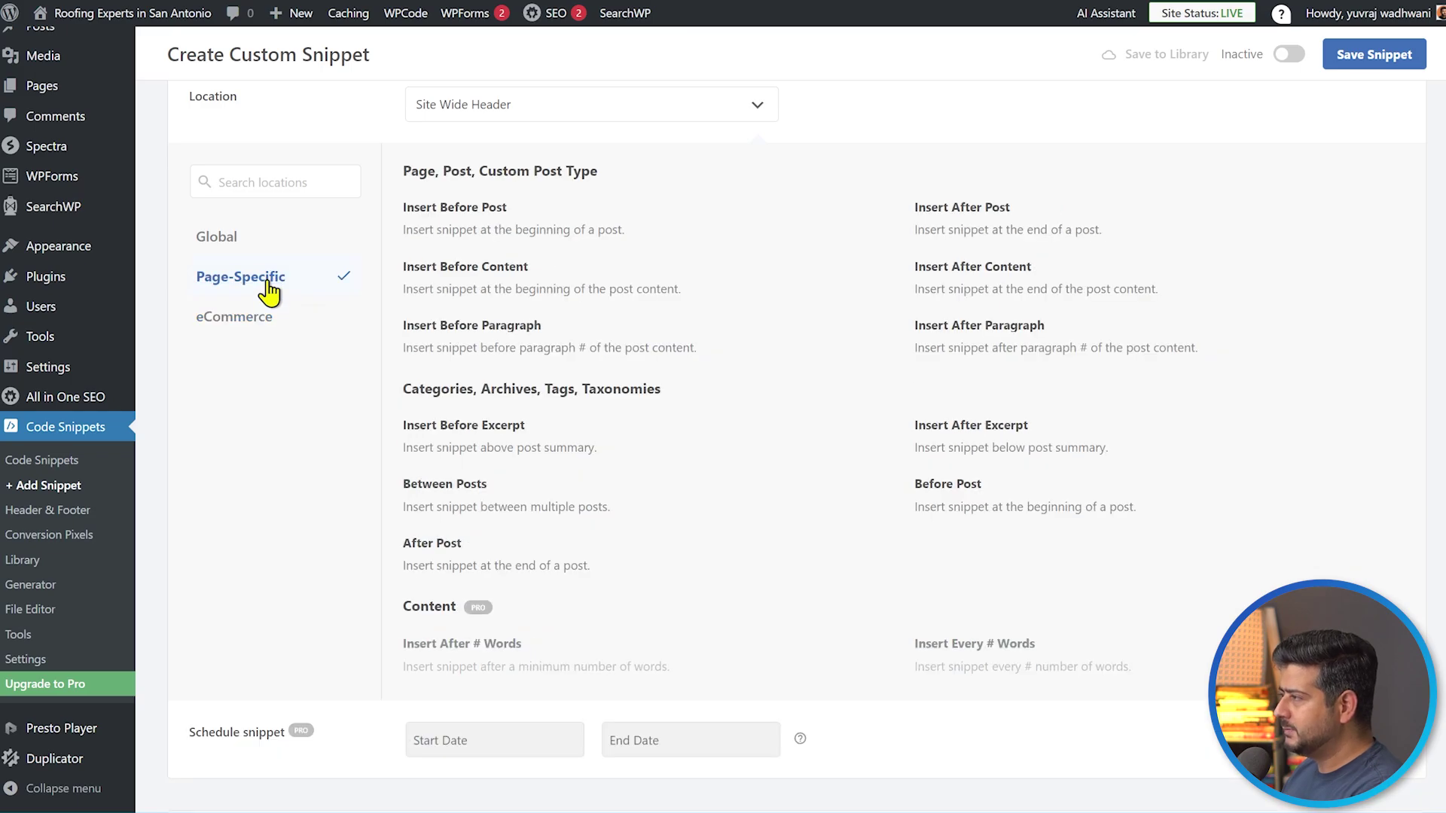
{"action": "left_click", "coordinate": [496, 214]}
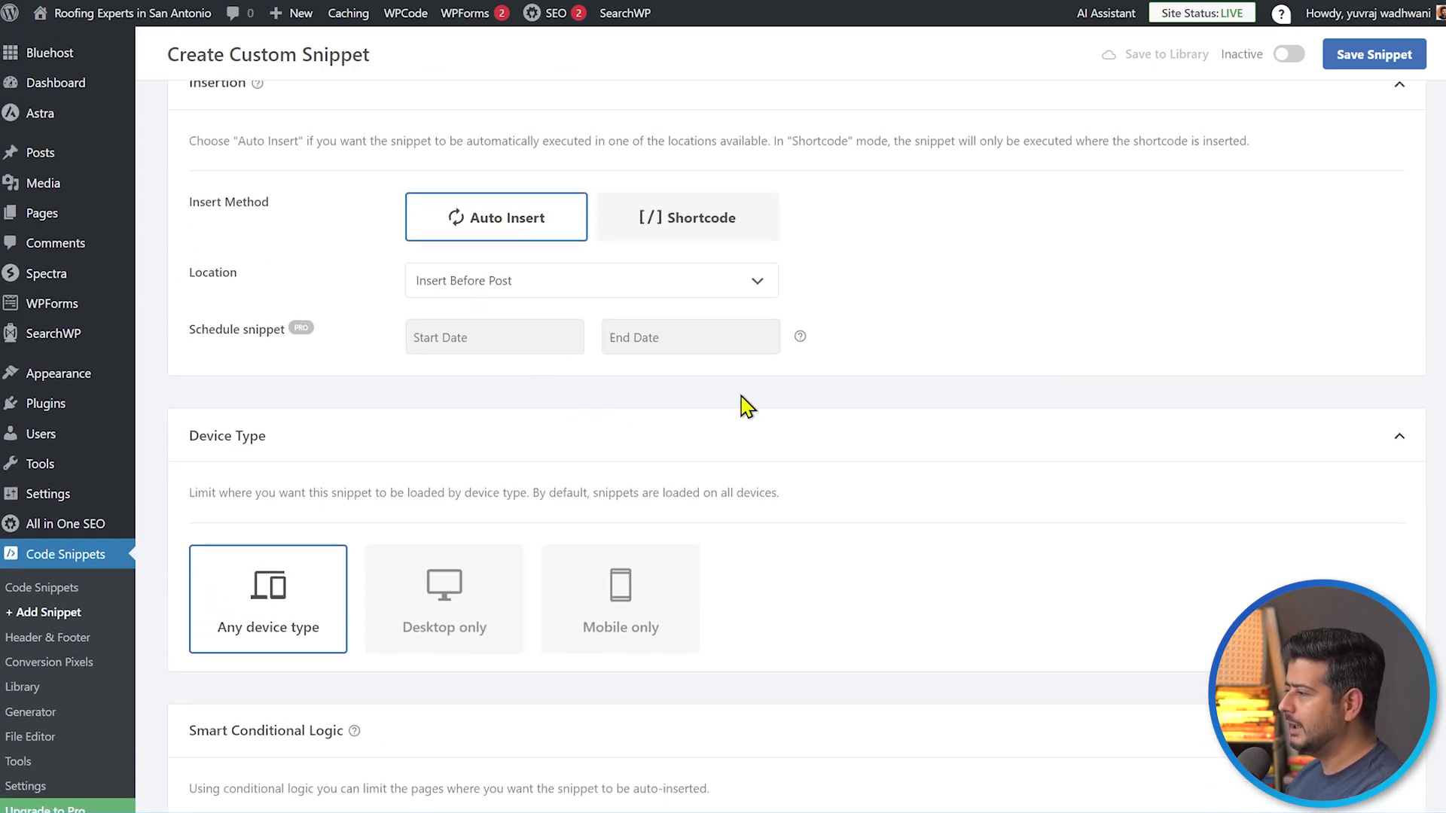
{"action": "scroll", "coordinate": [746, 406], "scroll_direction": "down", "scroll_amount": 8}
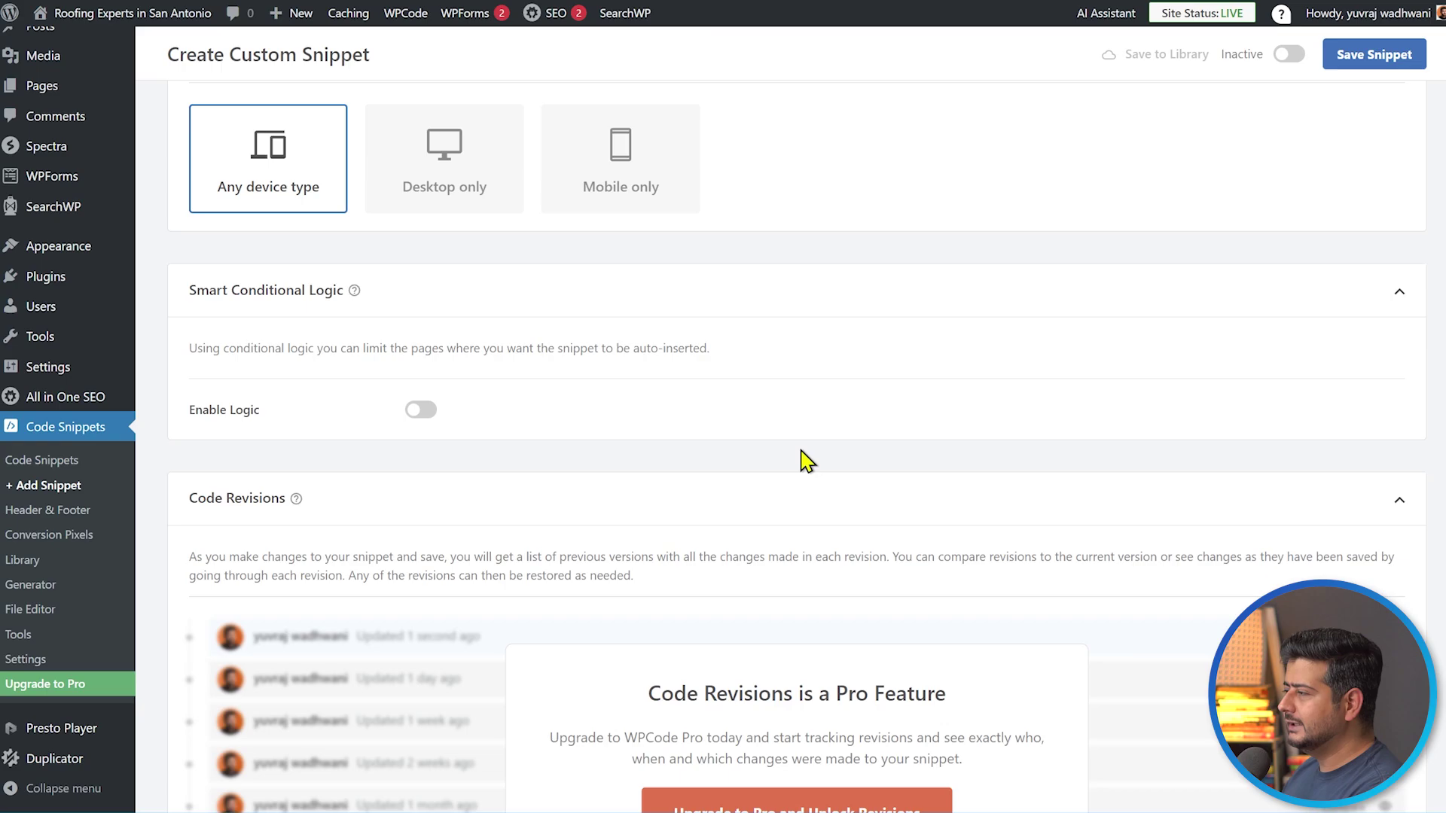
{"action": "scroll", "coordinate": [937, 520], "scroll_direction": "up", "scroll_amount": 5}
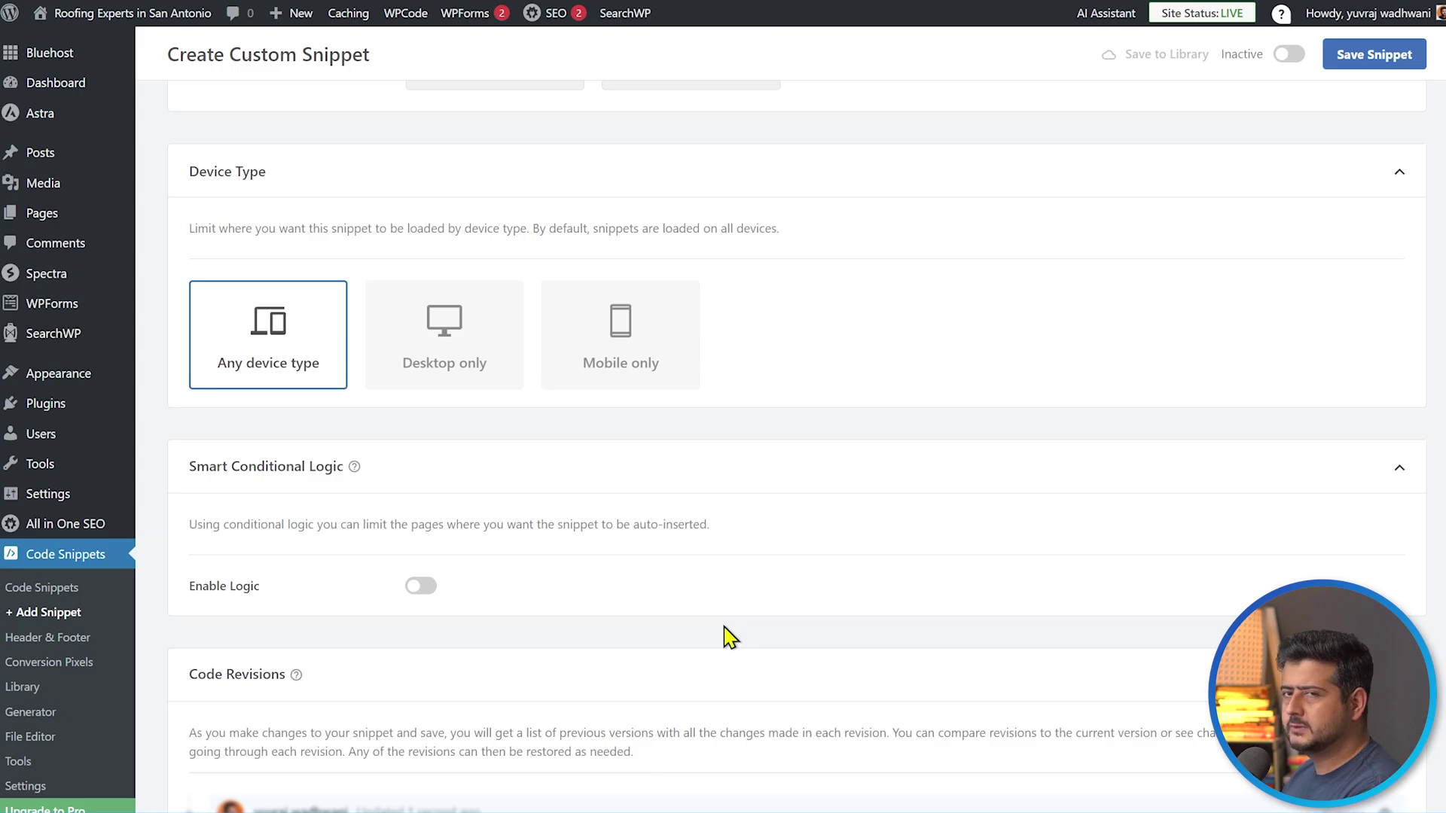
{"action": "scroll", "coordinate": [753, 636], "scroll_direction": "up", "scroll_amount": 11}
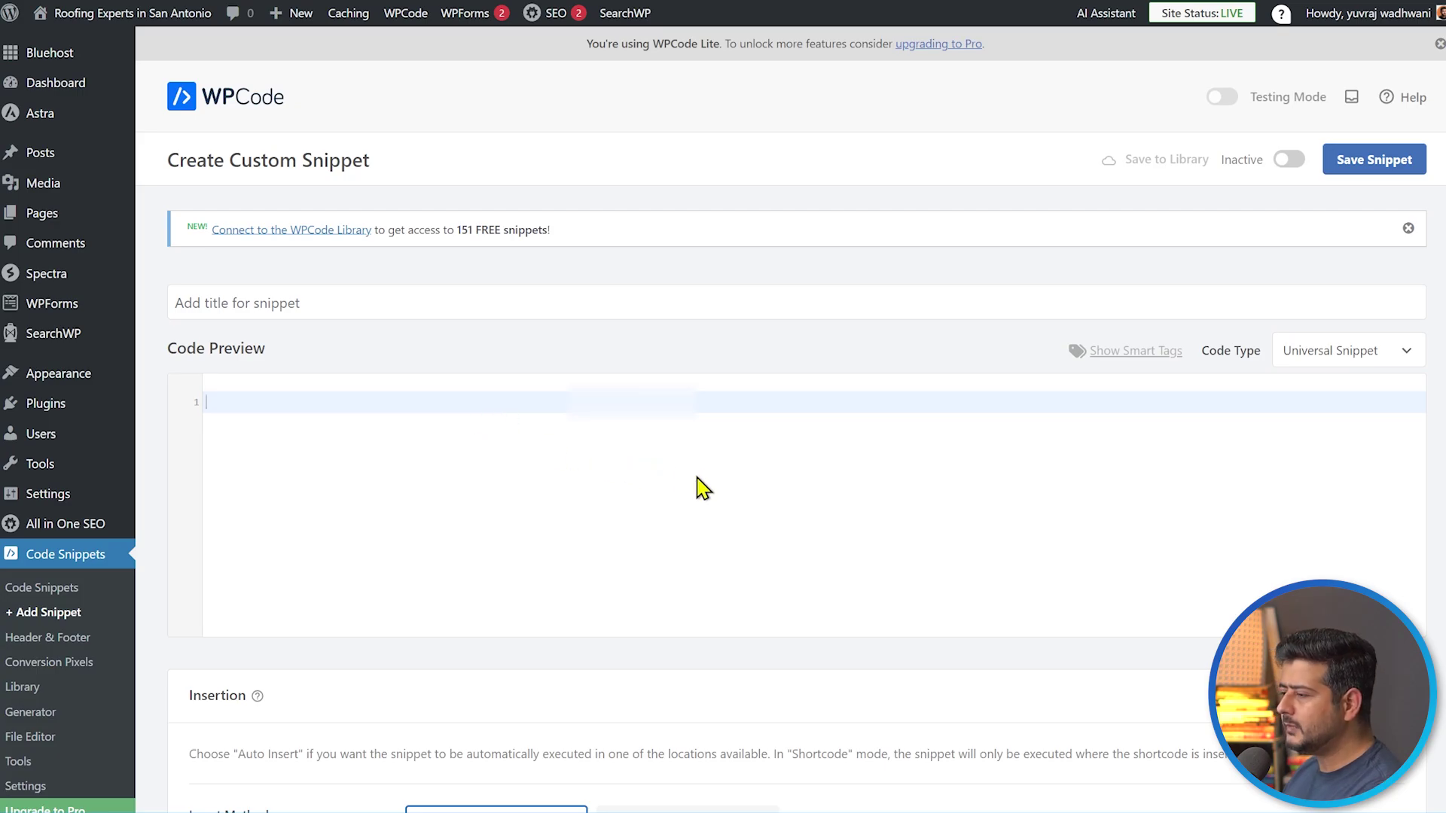
- Paste the Google search embed code into Code Preview and switch the snippet to Active
{"action": "key", "text": "ctrl+v"}
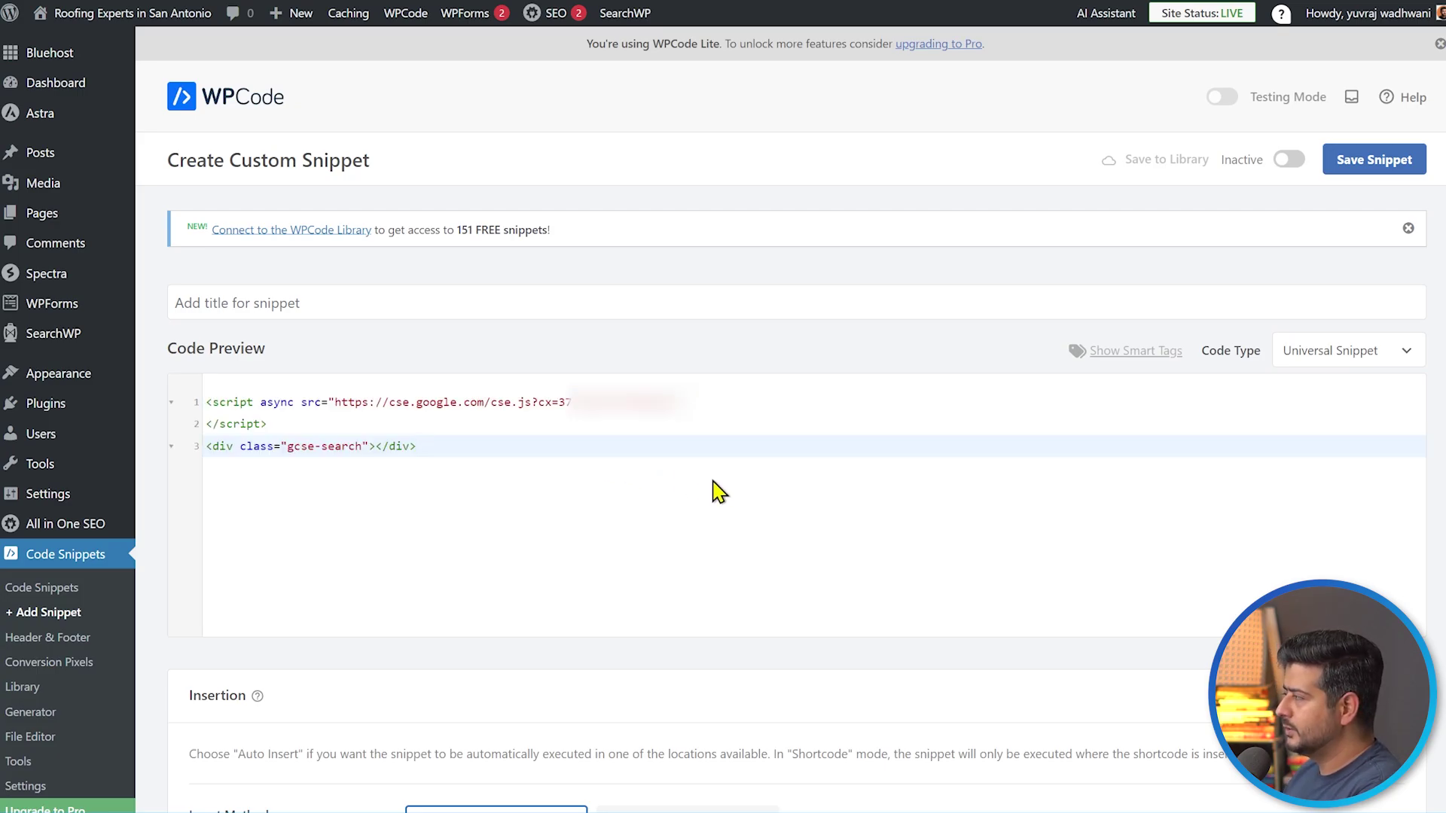
{"action": "left_click", "coordinate": [1288, 161]}
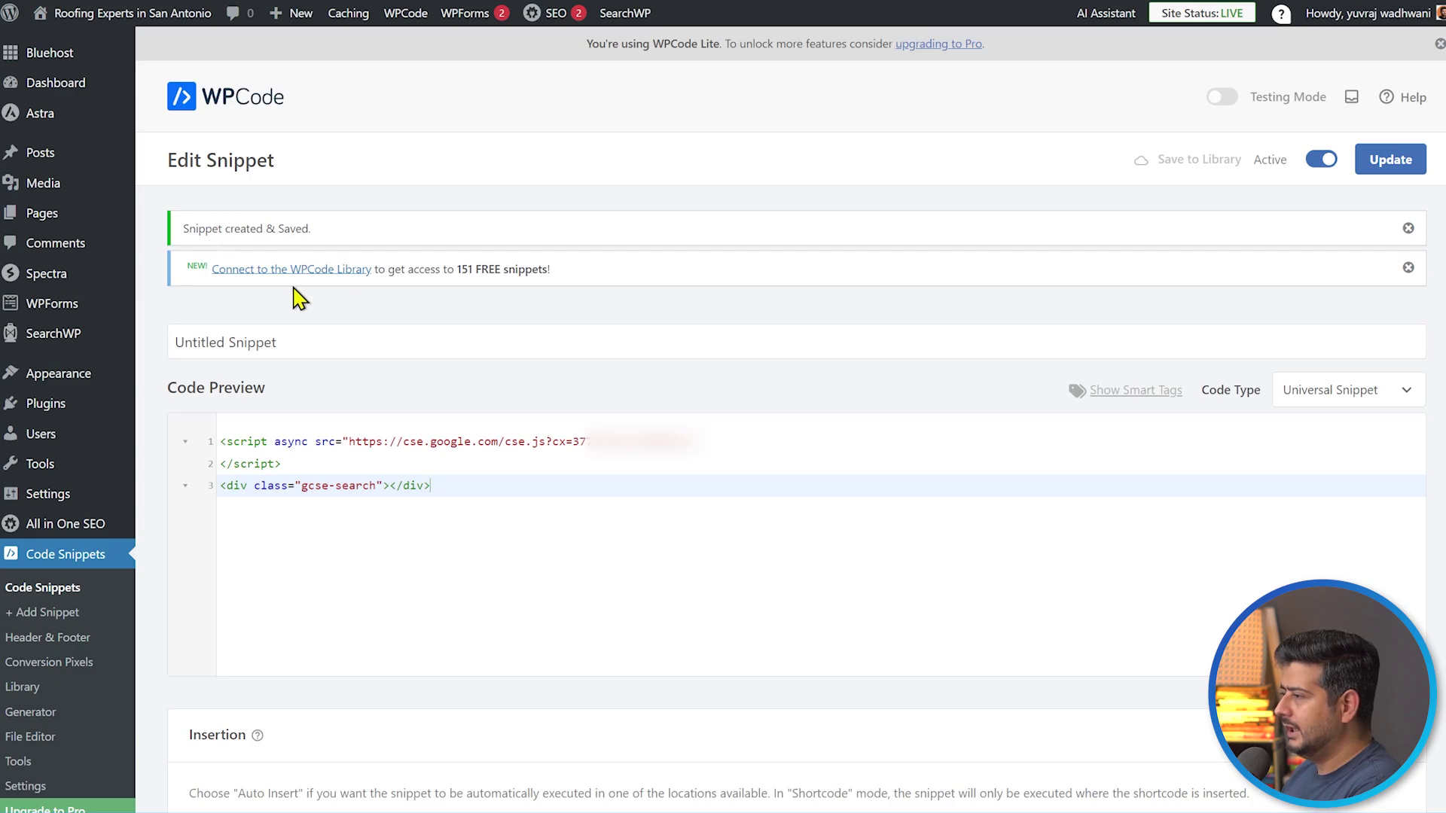
- Retitle the Untitled Snippet to 'Custom Search Engine', update it, and return to the snippets list
{"action": "left_click", "coordinate": [68, 589]}
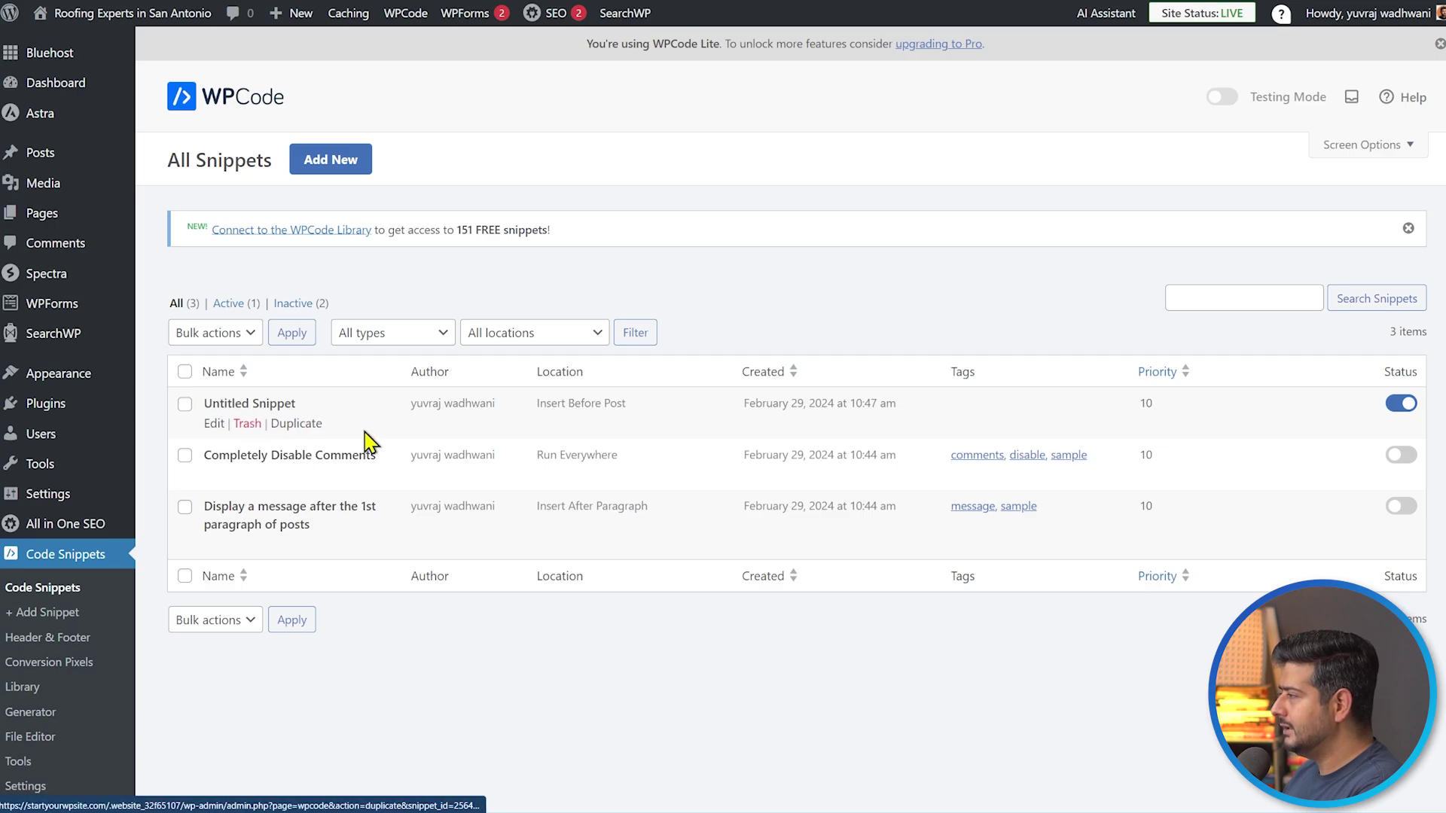
{"action": "left_click", "coordinate": [224, 429]}
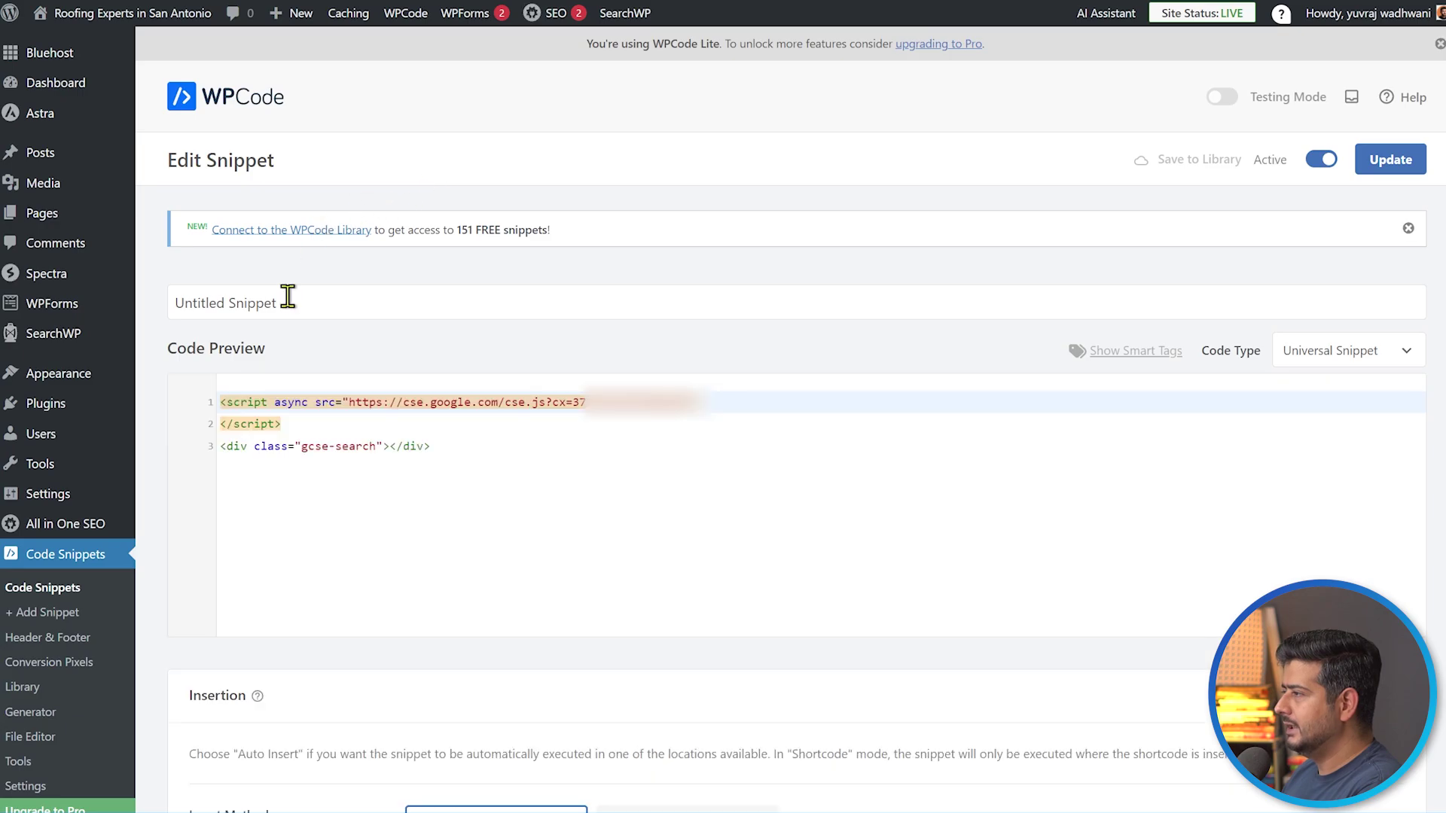
{"action": "left_click", "coordinate": [305, 301]}
{"action": "double_click", "coordinate": [305, 300]}
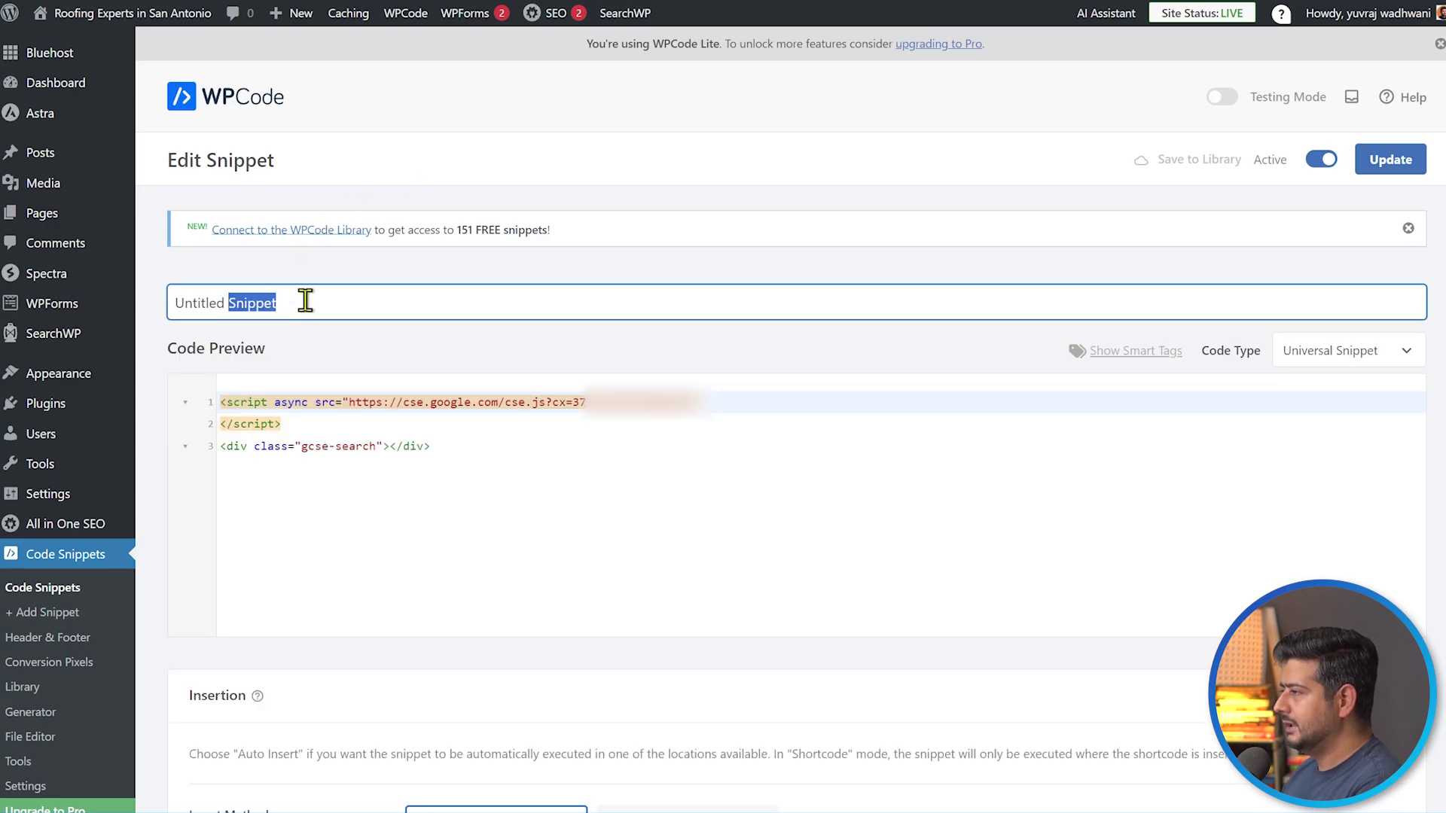
{"action": "triple_click", "coordinate": [391, 302]}
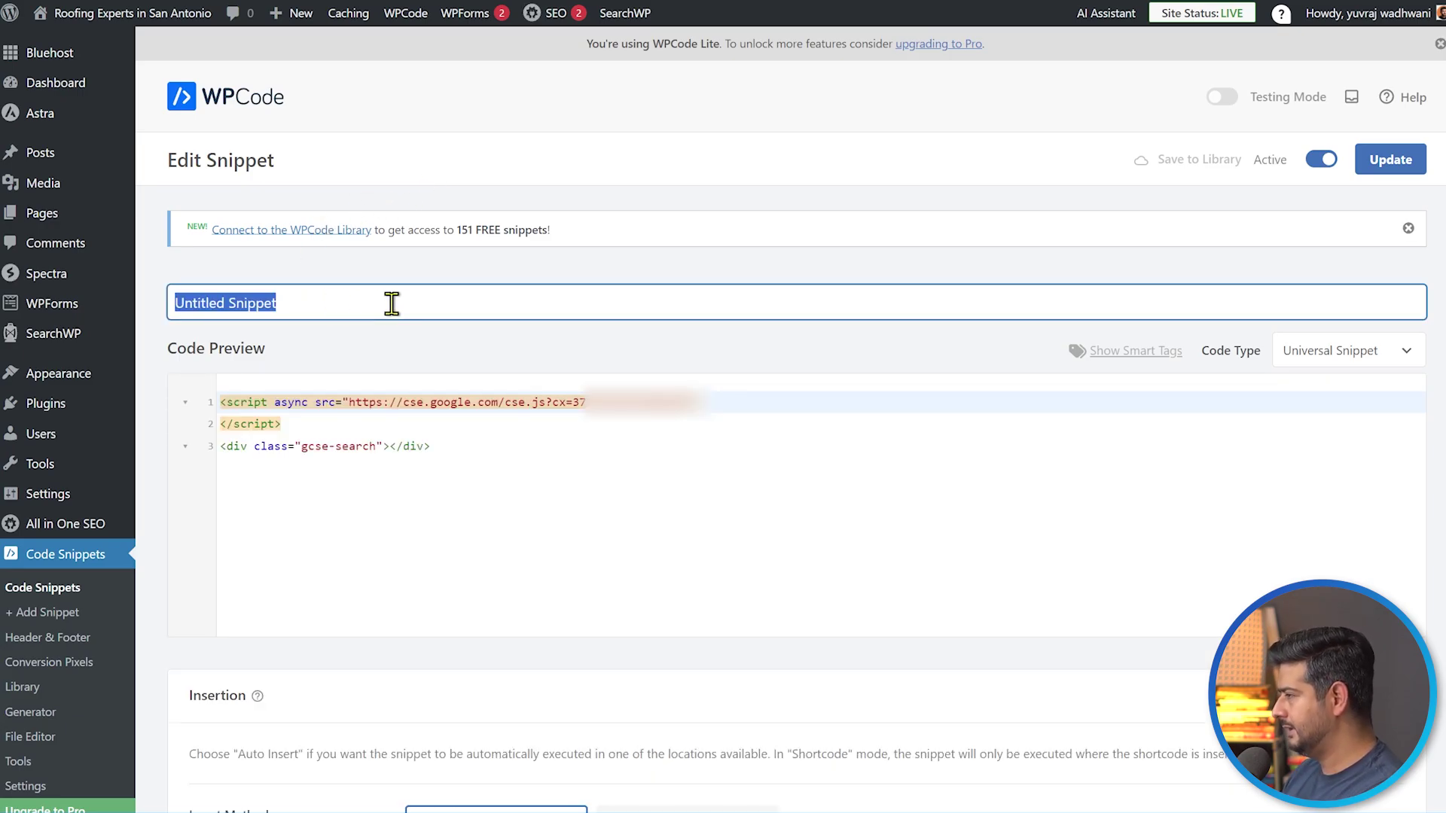
{"action": "type", "text": "Custom Sera"}
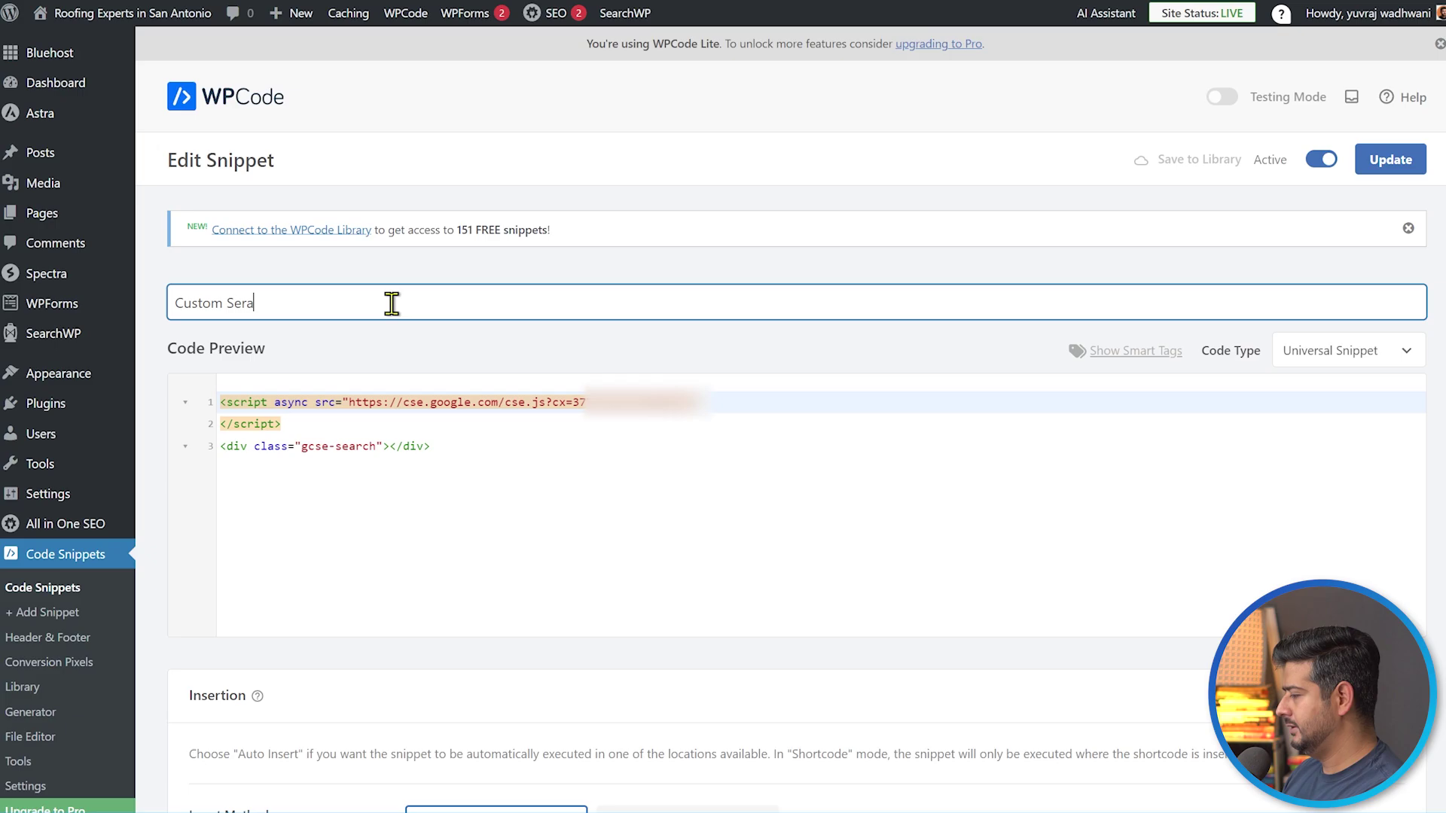
{"action": "key", "text": "BackSpace"}
{"action": "key", "text": "BackSpace"}
{"action": "type", "text": "arch E"}
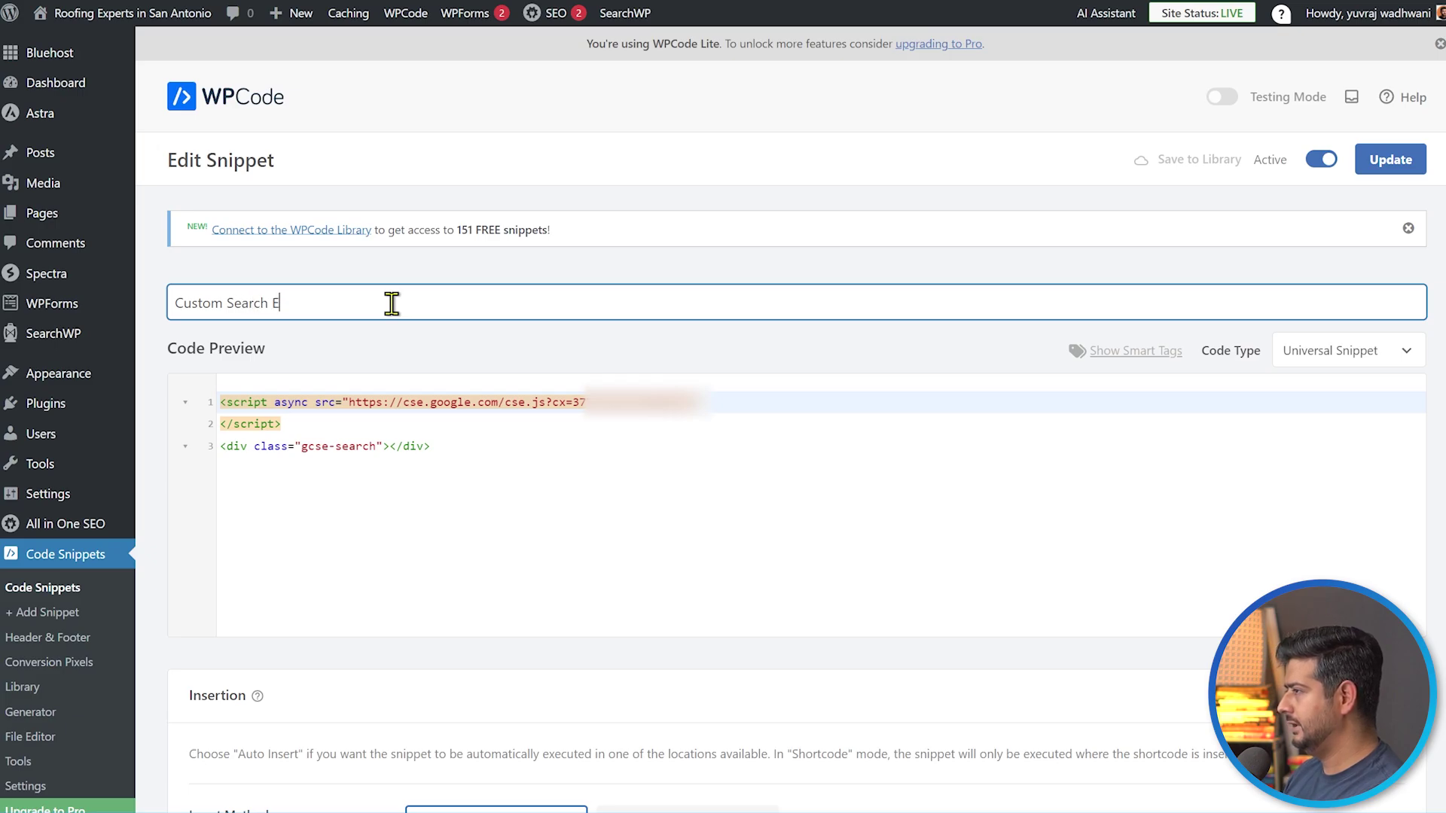
{"action": "type", "text": "ngine"}
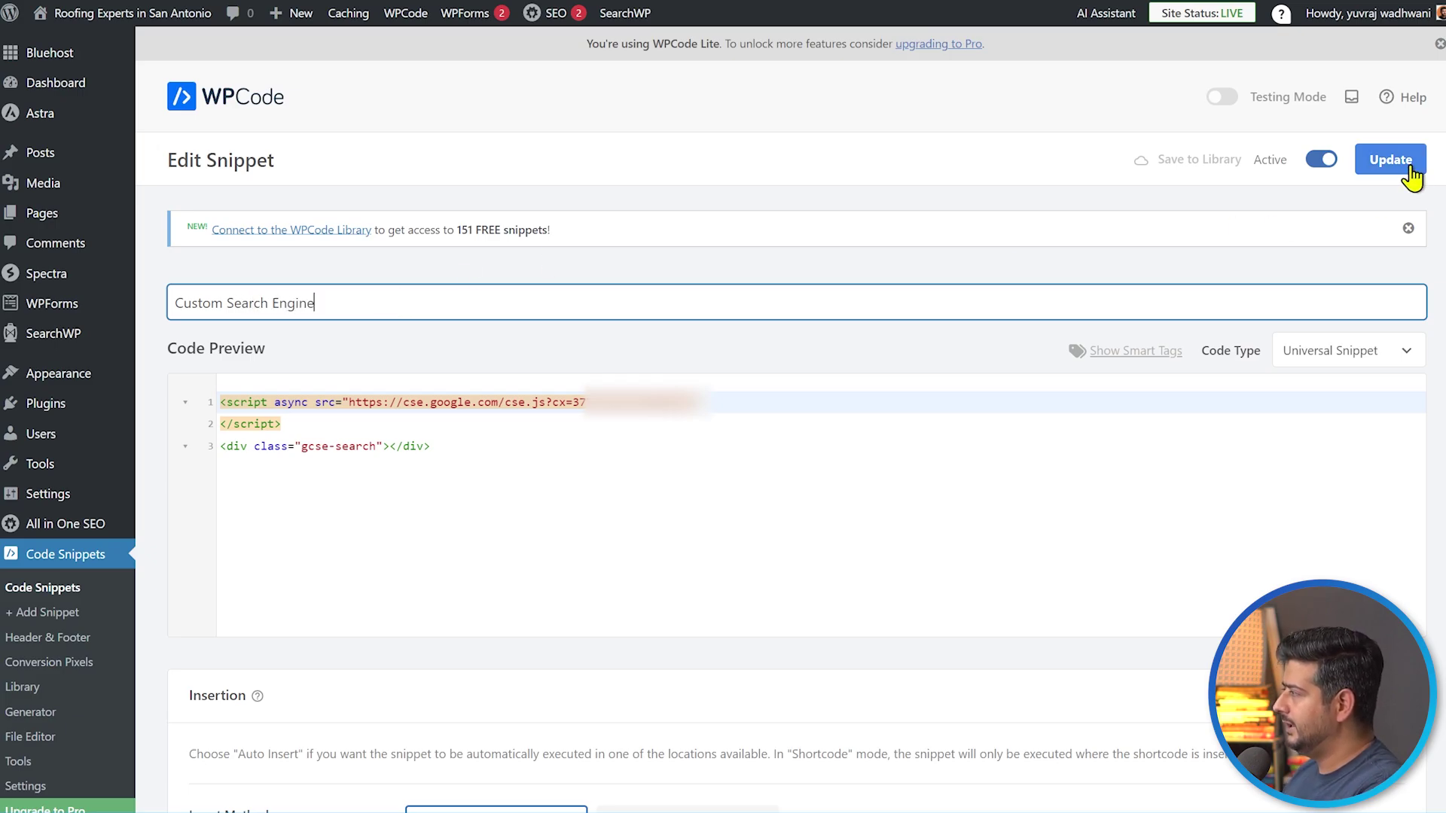
{"action": "left_click", "coordinate": [1369, 162]}
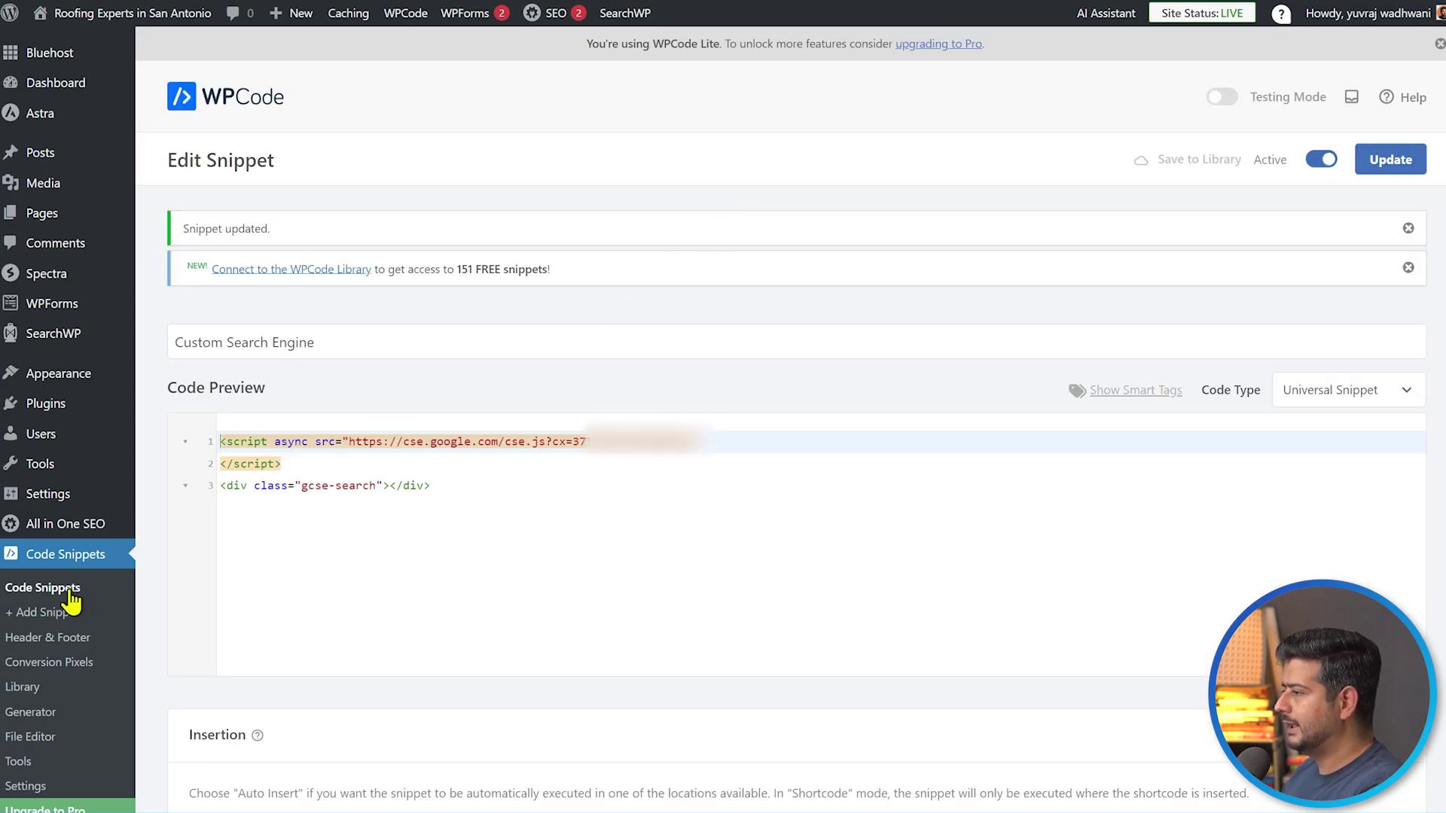
{"action": "left_click", "coordinate": [69, 600]}
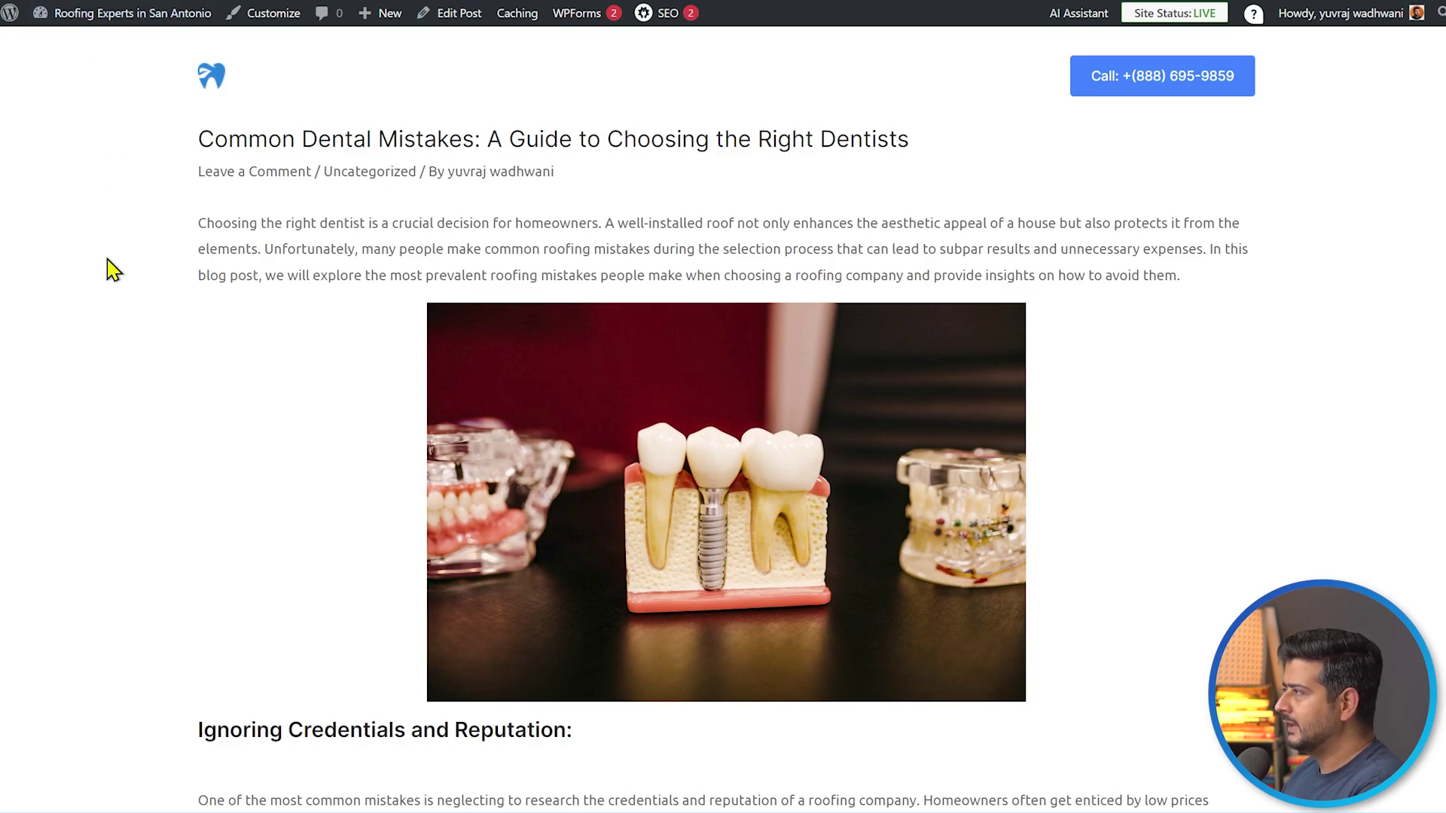
- Reload the post, test the Google search box with 'hellow', then go back to the snippet in WPCode
{"action": "key", "text": "F5"}
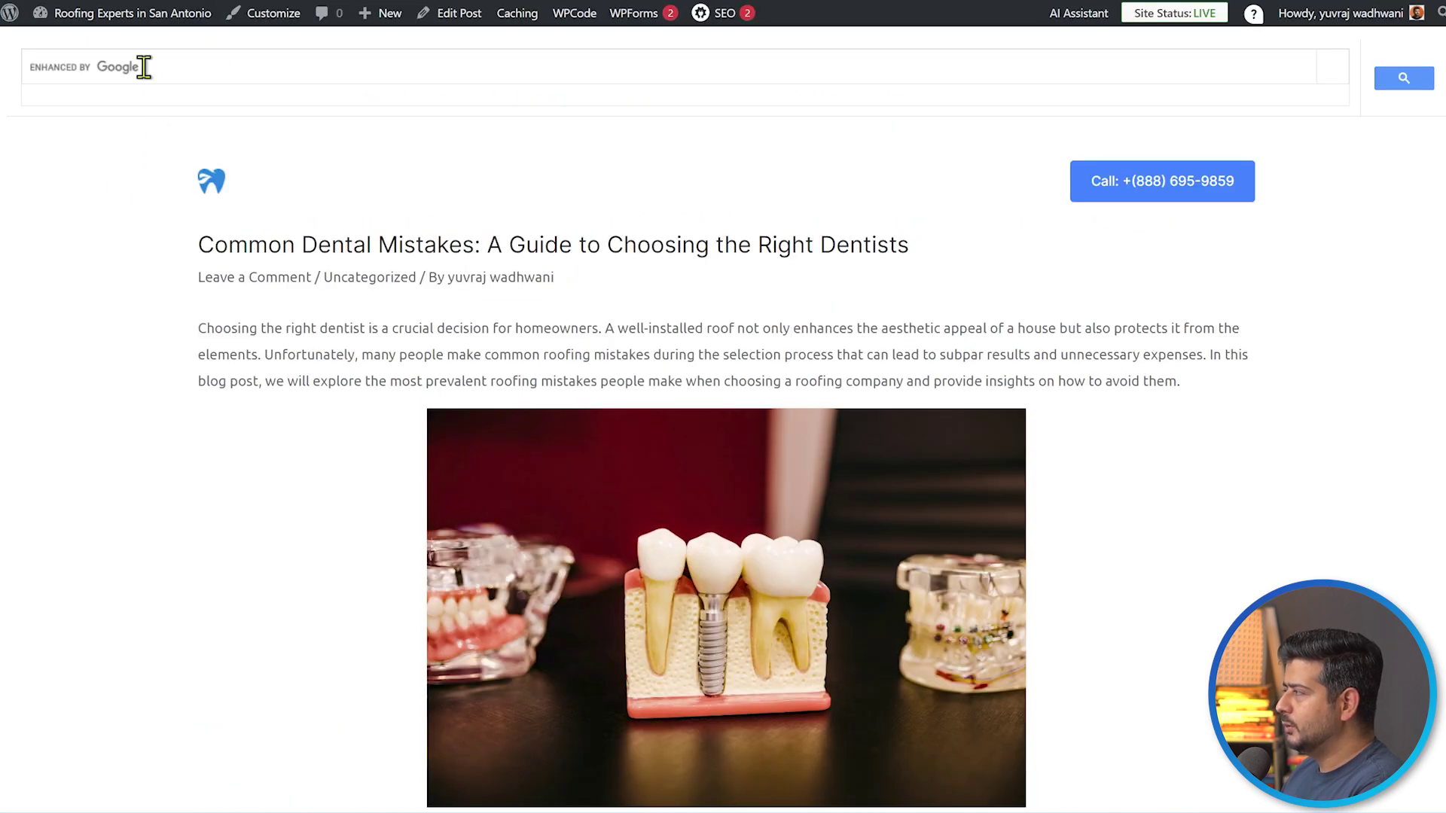
{"action": "scroll", "coordinate": [1054, 71], "scroll_direction": "down", "scroll_amount": 2}
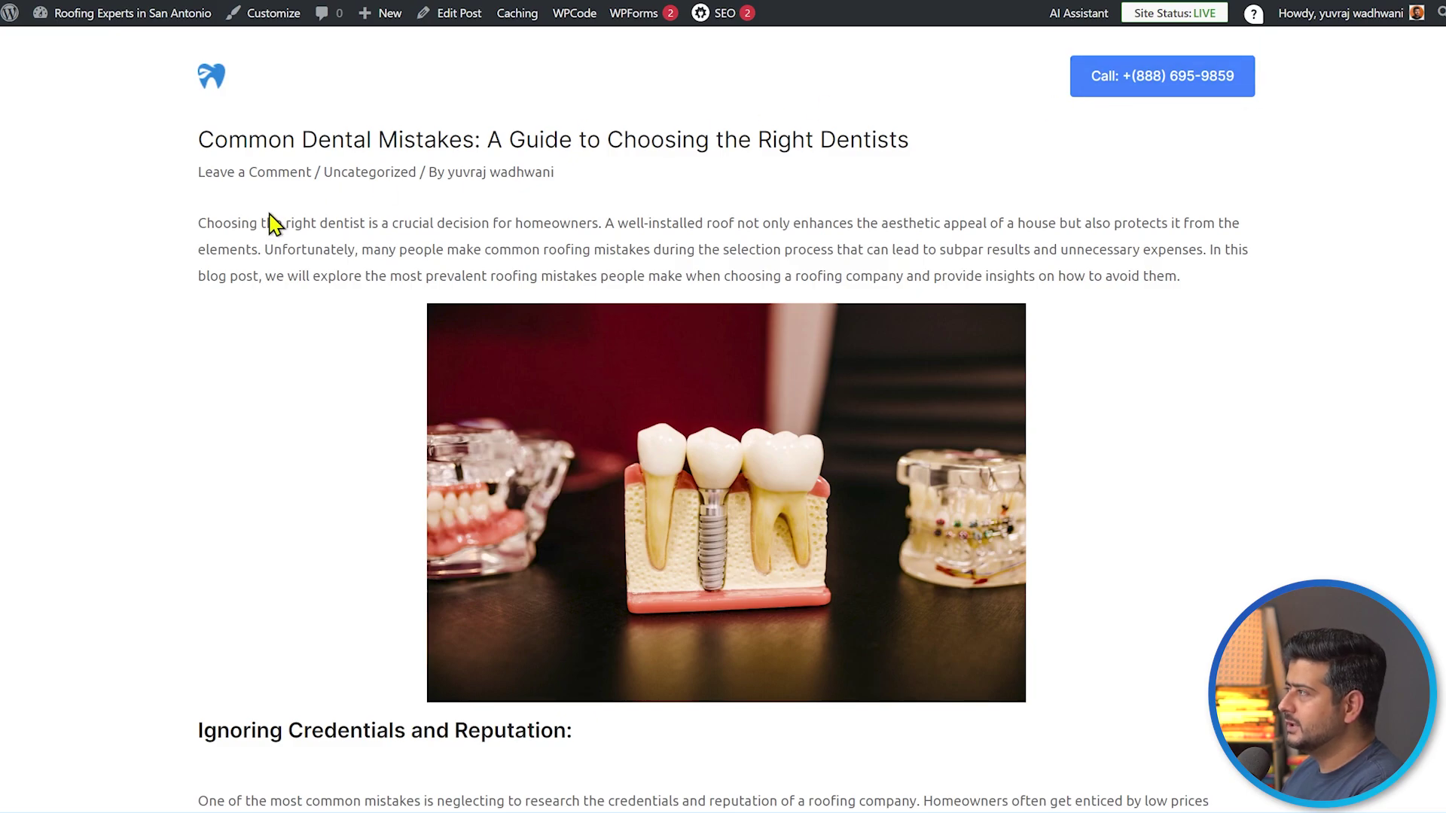
{"action": "scroll", "coordinate": [165, 348], "scroll_direction": "up", "scroll_amount": 2}
{"action": "left_click", "coordinate": [200, 61]}
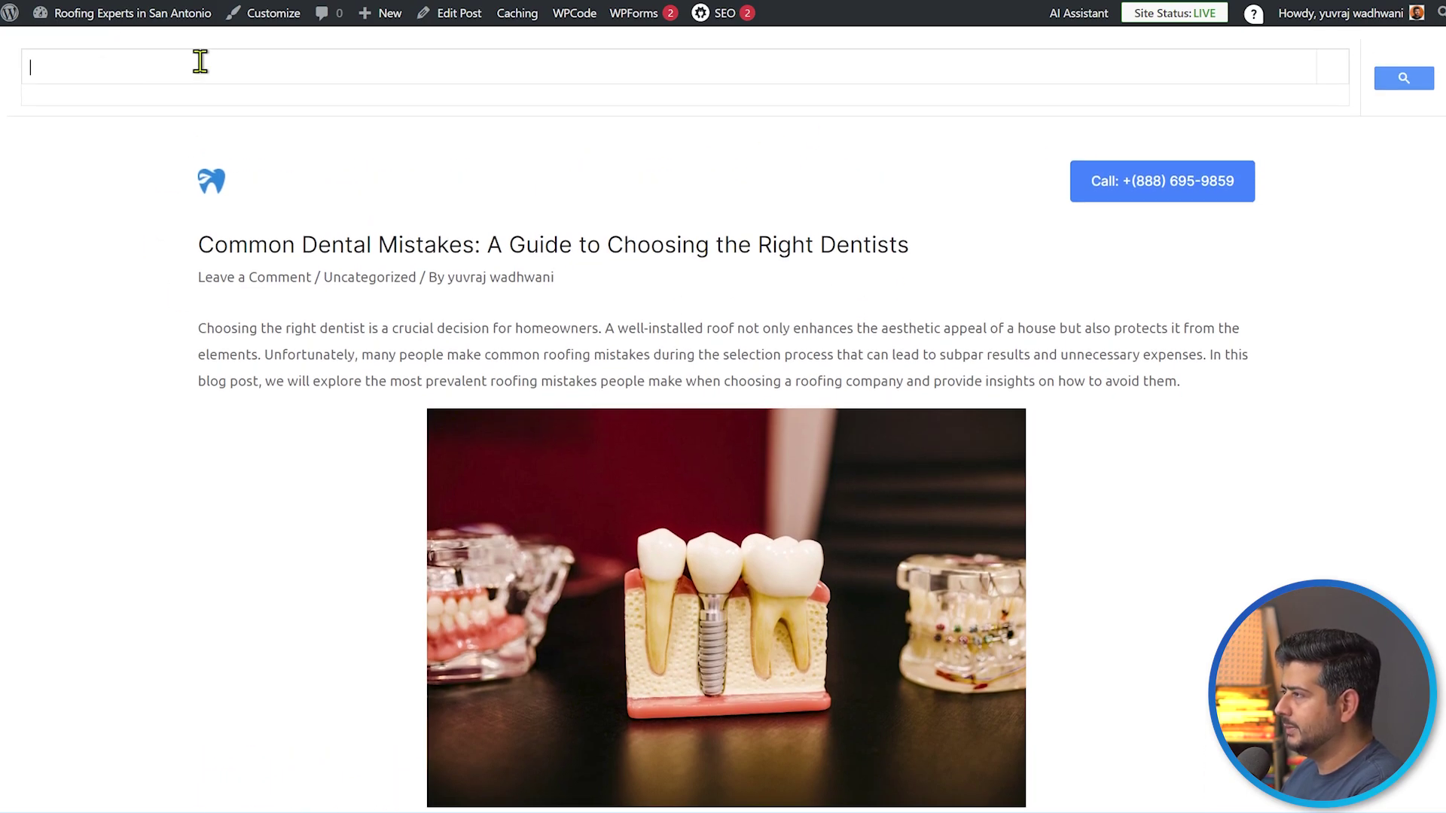
{"action": "type", "text": "hellow"}
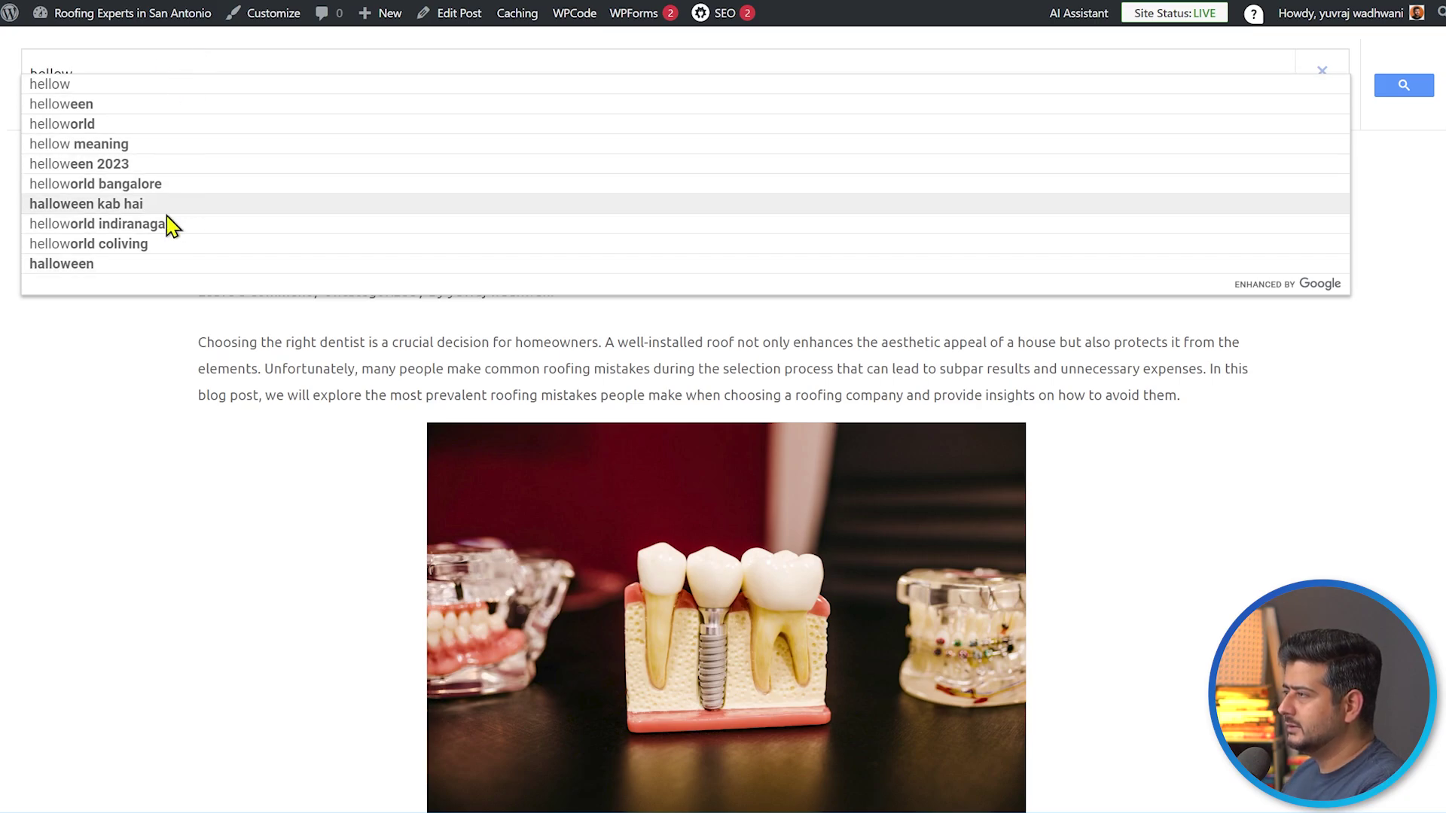
{"action": "left_click", "coordinate": [109, 441]}
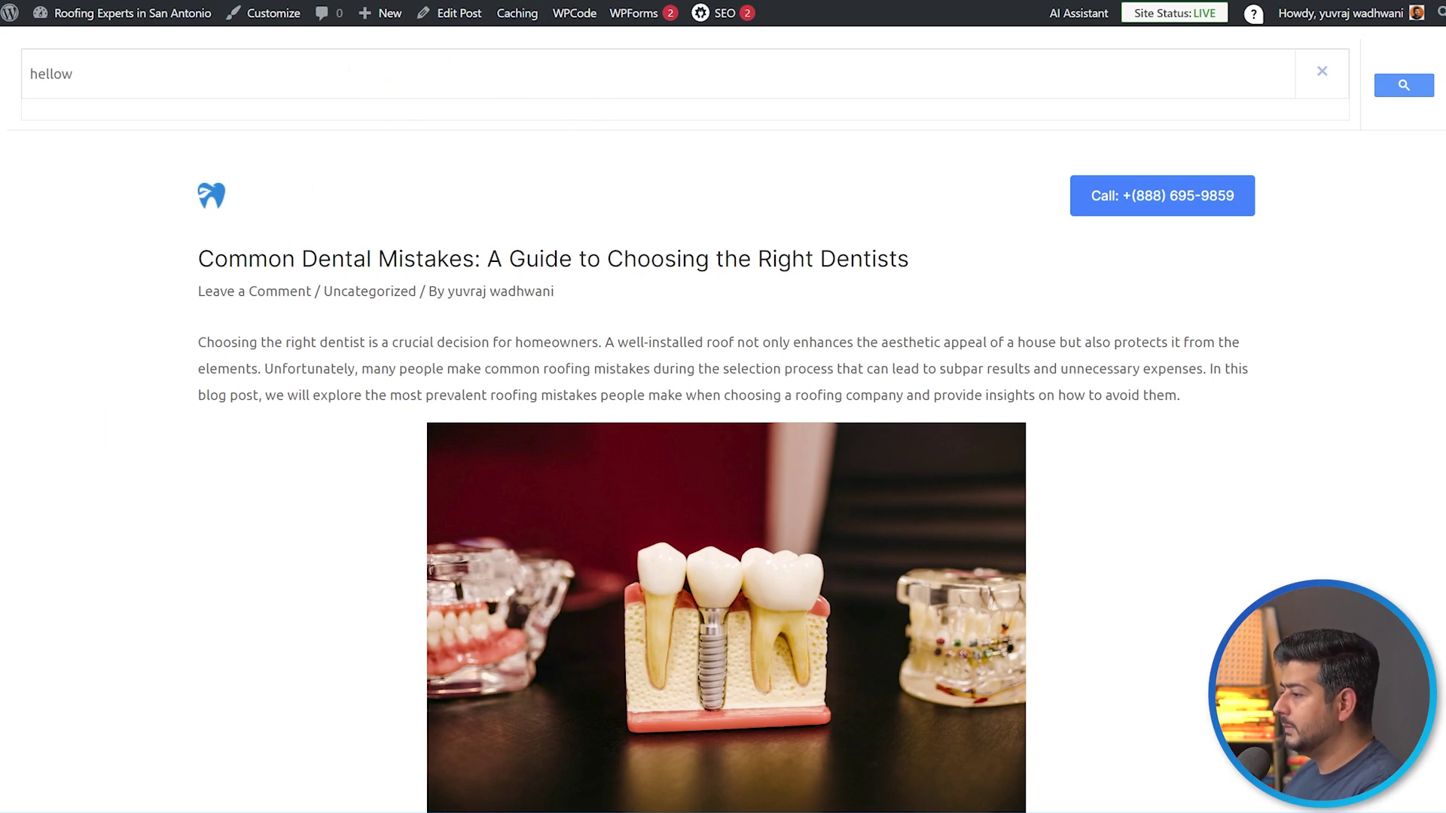
{"action": "left_click", "coordinate": [573, 12]}
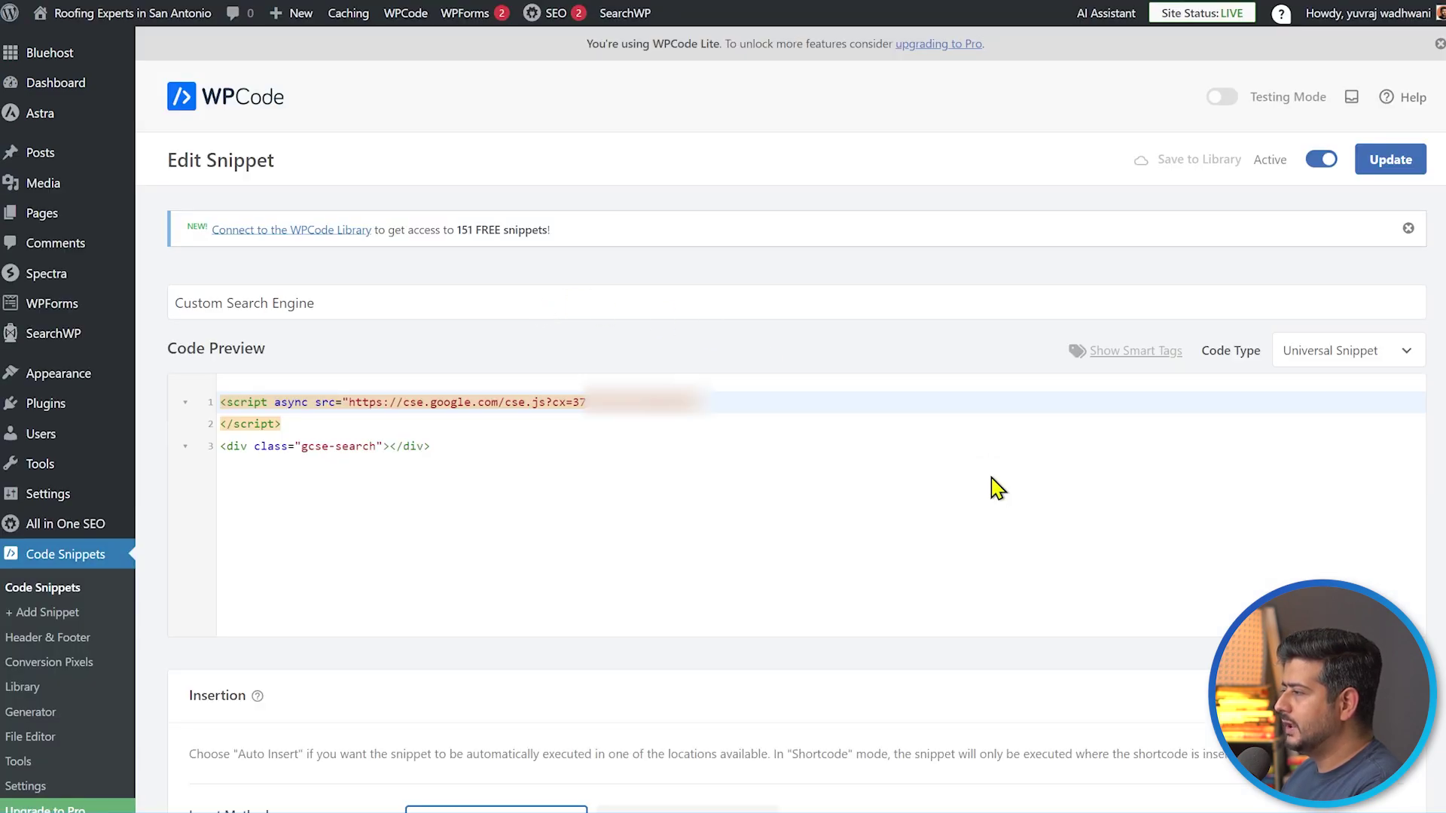
- Set the snippet location to Insert Before Paragraph with paragraph number 2, and update it
{"action": "scroll", "coordinate": [978, 467], "scroll_direction": "down", "scroll_amount": 8}
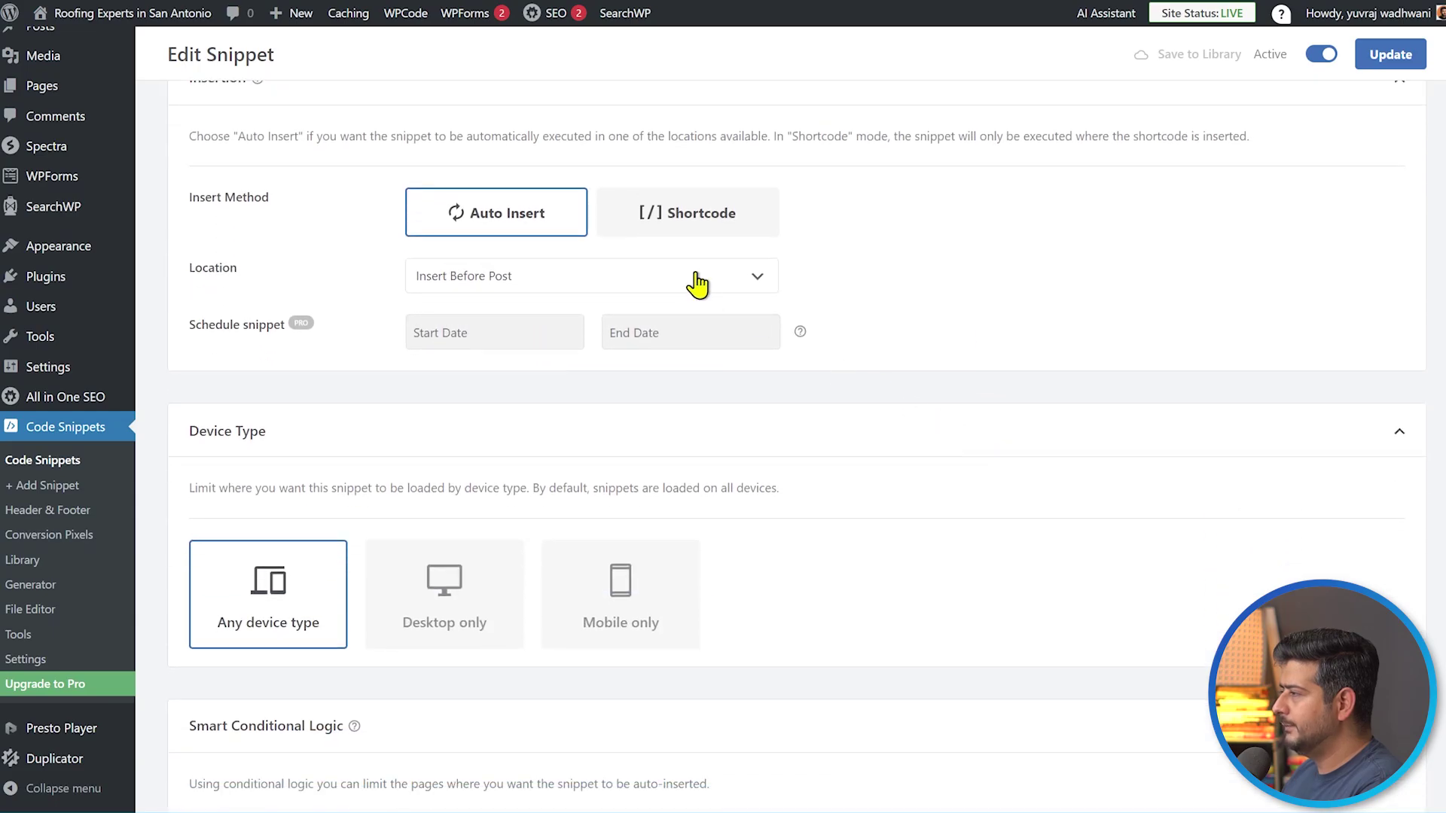
{"action": "left_click", "coordinate": [698, 284]}
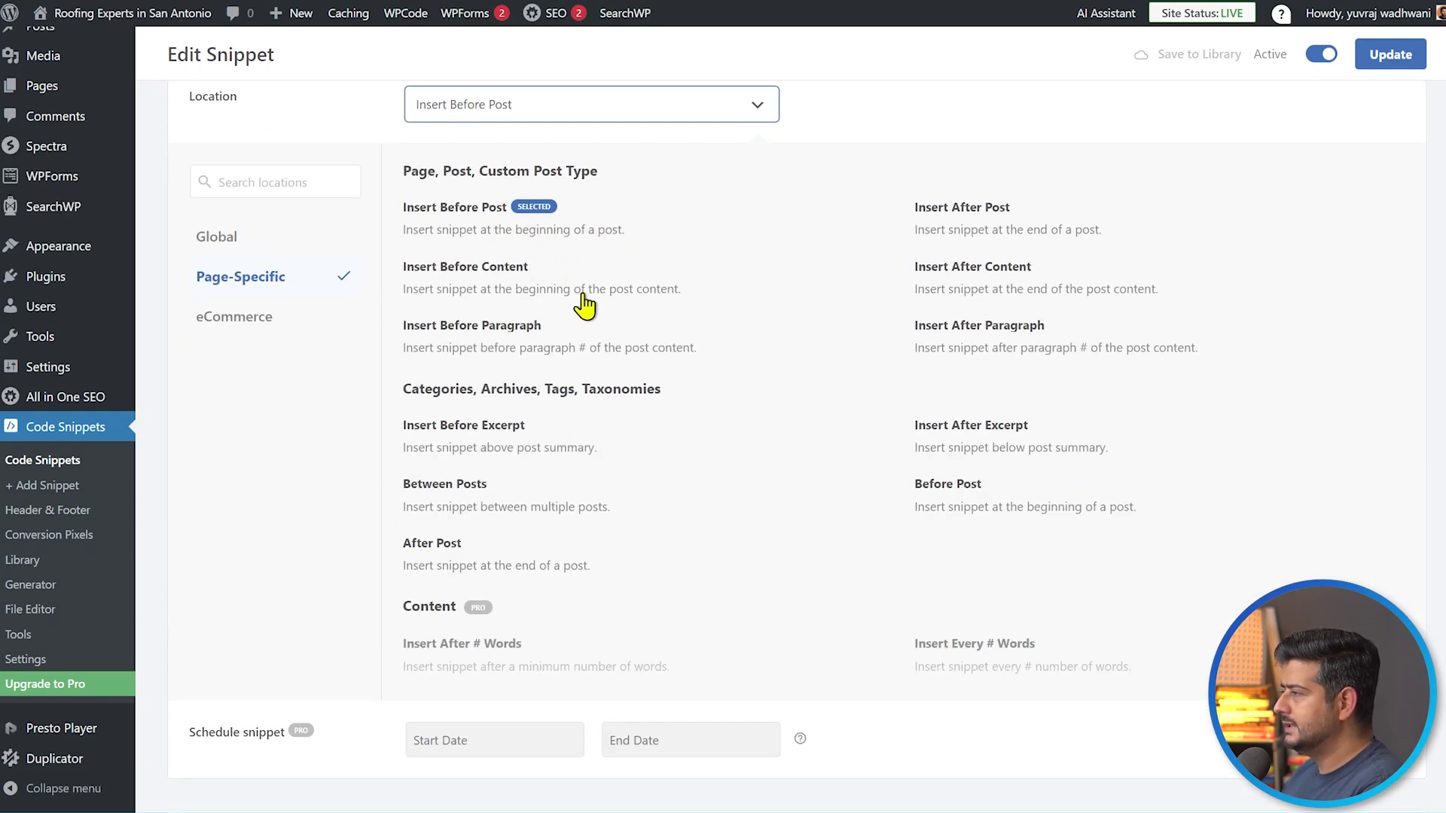
{"action": "left_click", "coordinate": [518, 351]}
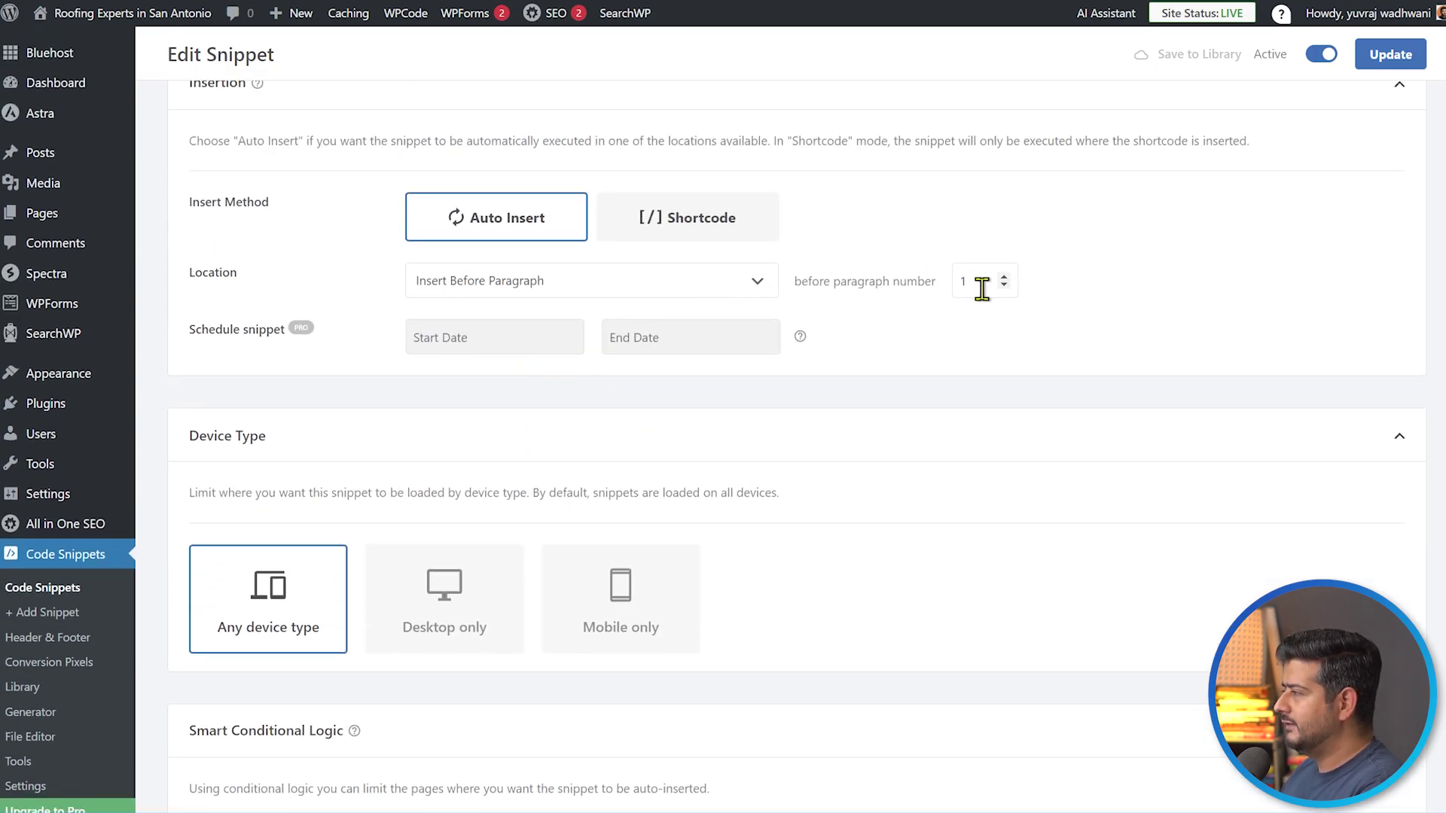
{"action": "left_click", "coordinate": [1004, 277]}
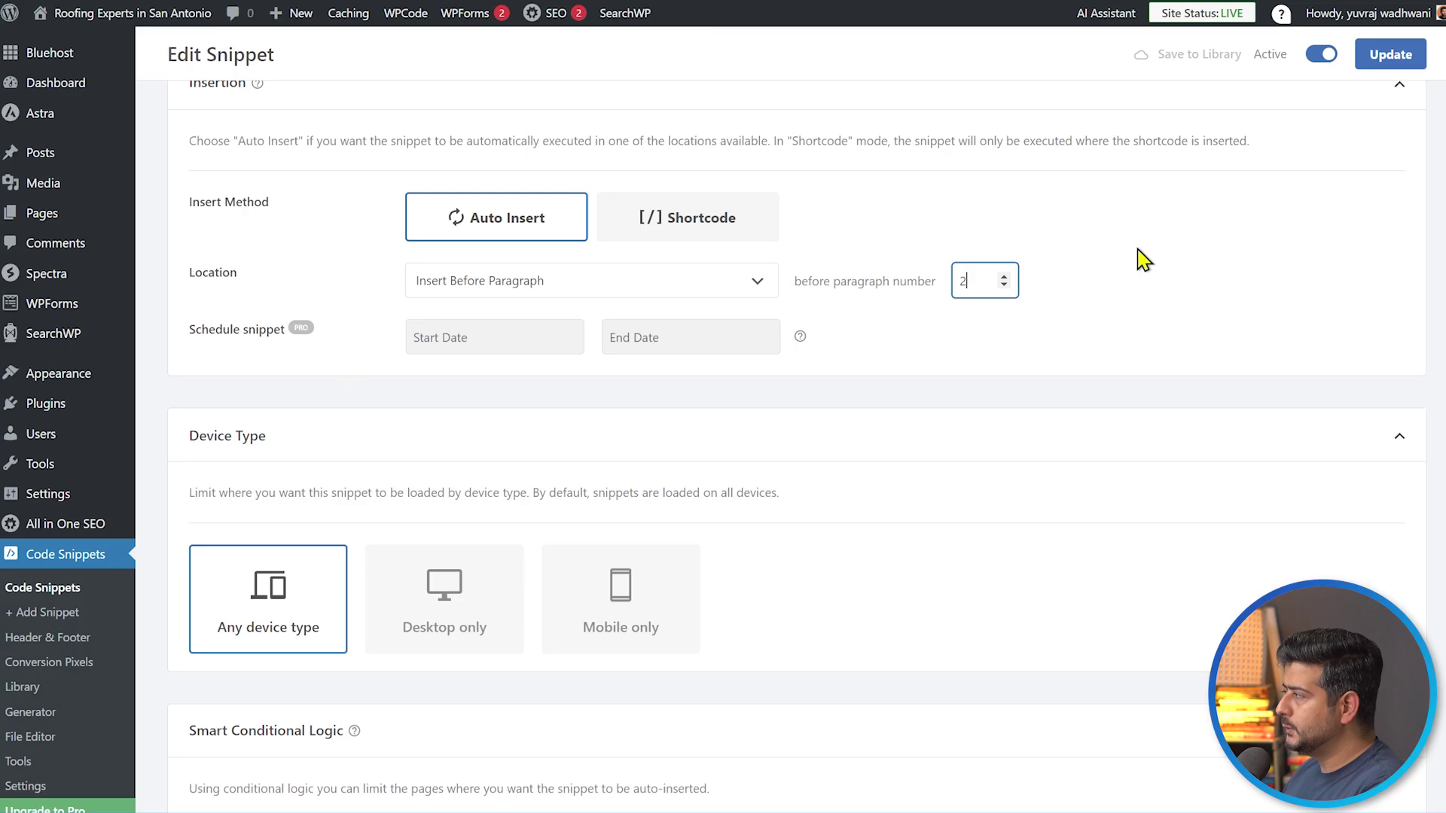
{"action": "left_click", "coordinate": [1351, 64]}
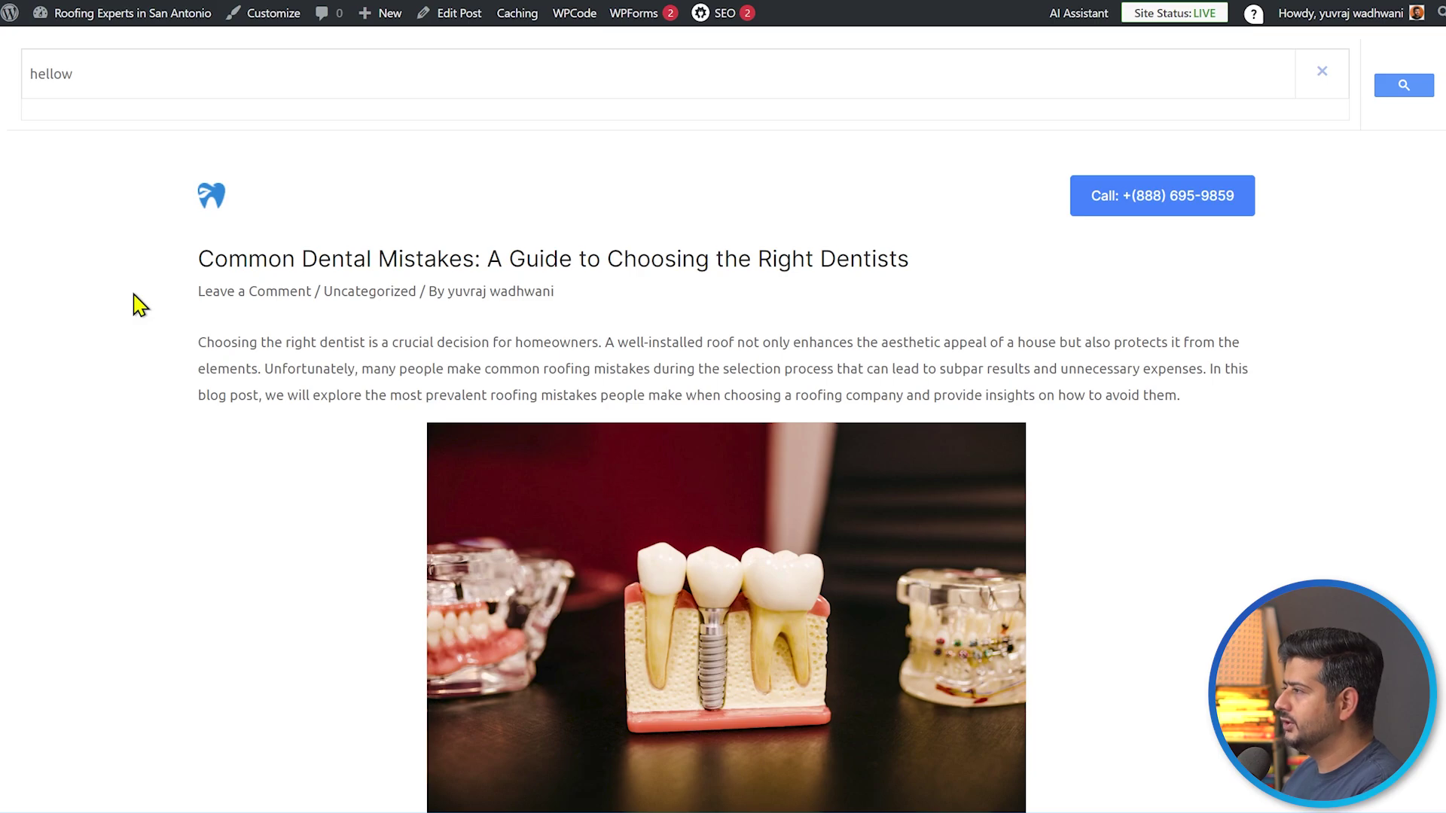
- Scroll through the Custom Search Engine snippet's edit page to review its settings
{"action": "scroll", "coordinate": [140, 305], "scroll_direction": "down", "scroll_amount": 10}
{"action": "scroll", "coordinate": [158, 414], "scroll_direction": "up", "scroll_amount": 5}
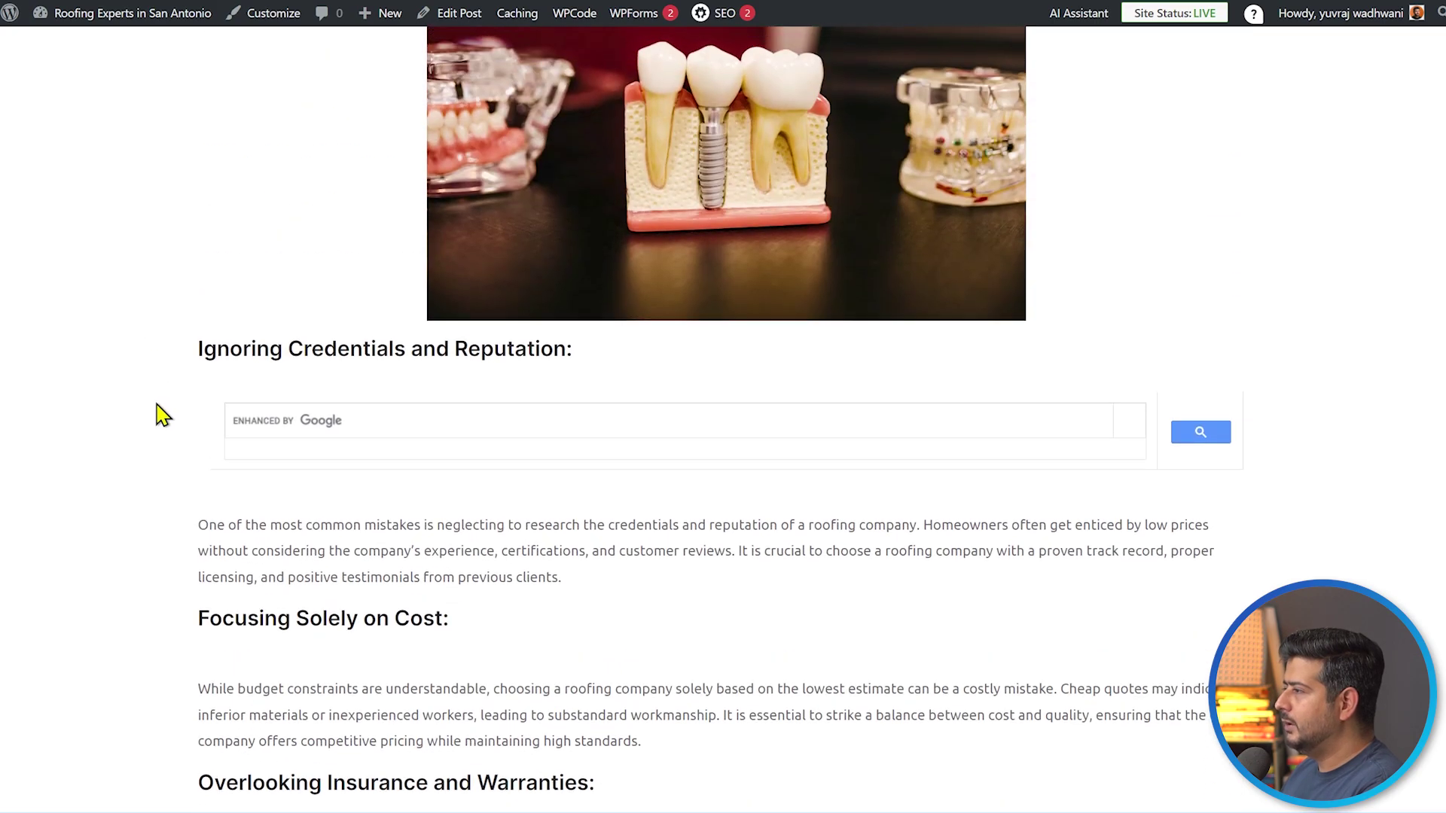
{"action": "scroll", "coordinate": [284, 468], "scroll_direction": "up", "scroll_amount": 3}
{"action": "scroll", "coordinate": [310, 510], "scroll_direction": "down", "scroll_amount": 3}
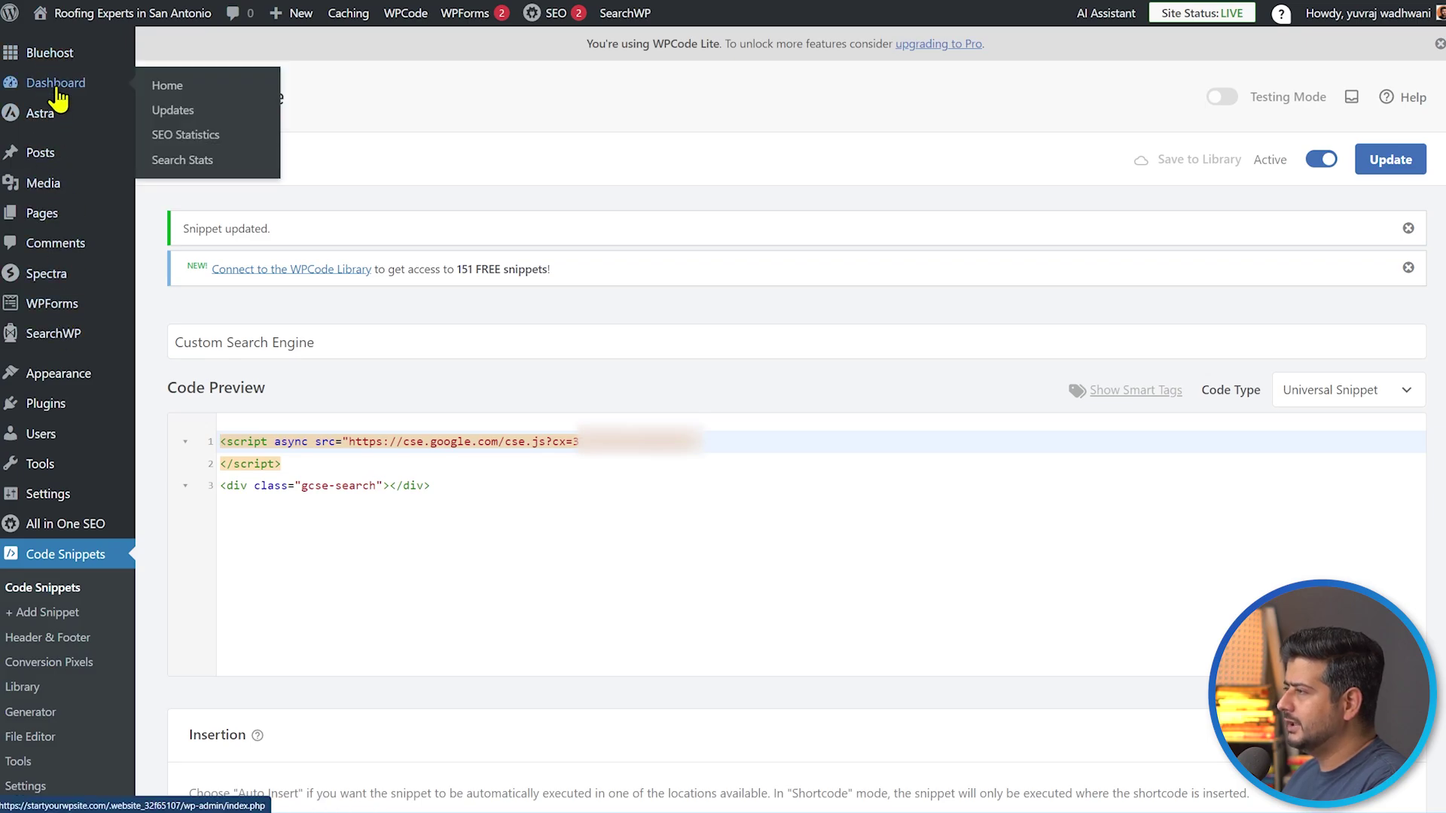
- Go to the dashboard, then Google 'searchwp' in a new tab and open the searchwp.com result
{"action": "left_click", "coordinate": [57, 92]}
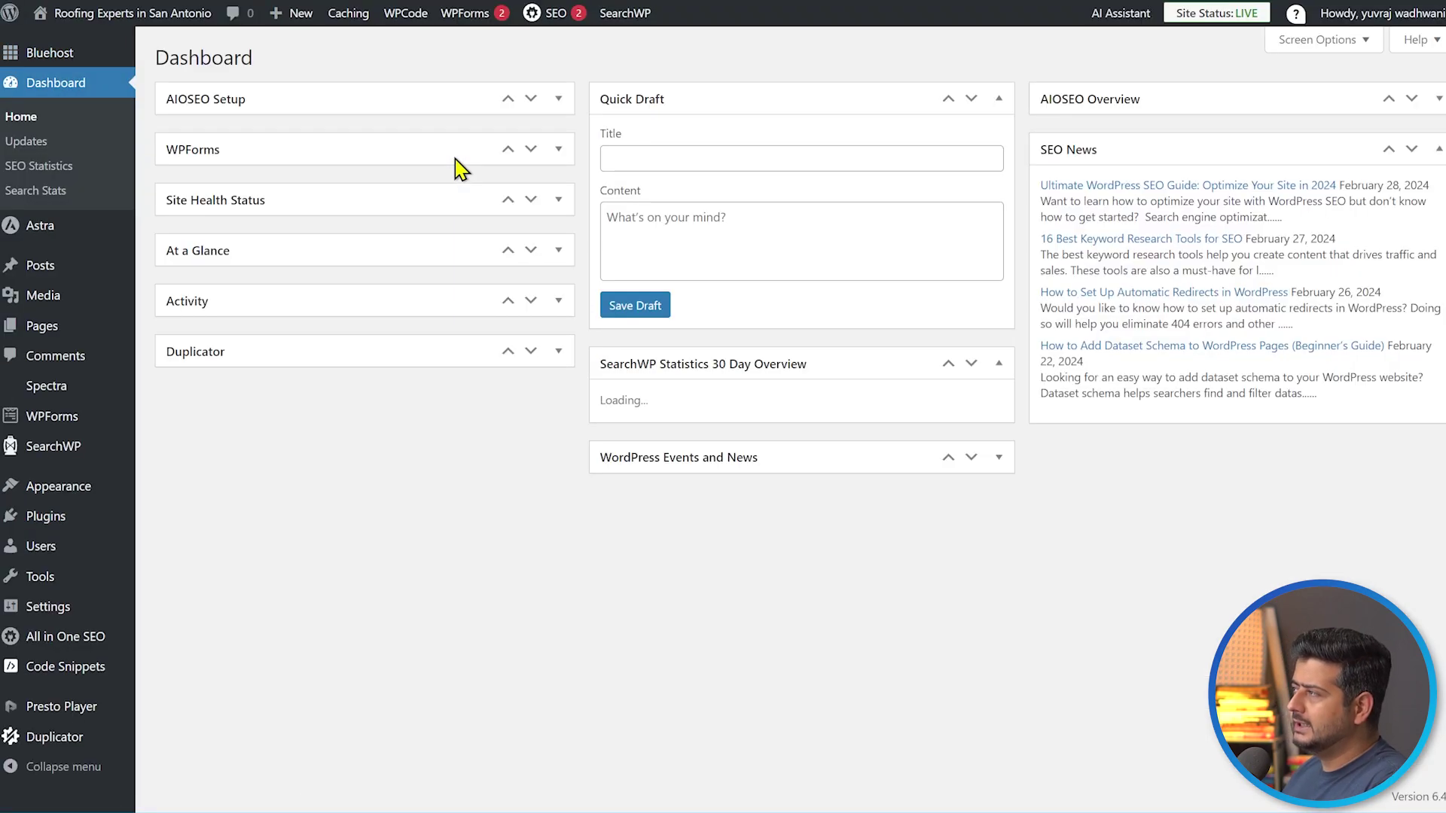
{"action": "mouse_move", "coordinate": [65, 455]}
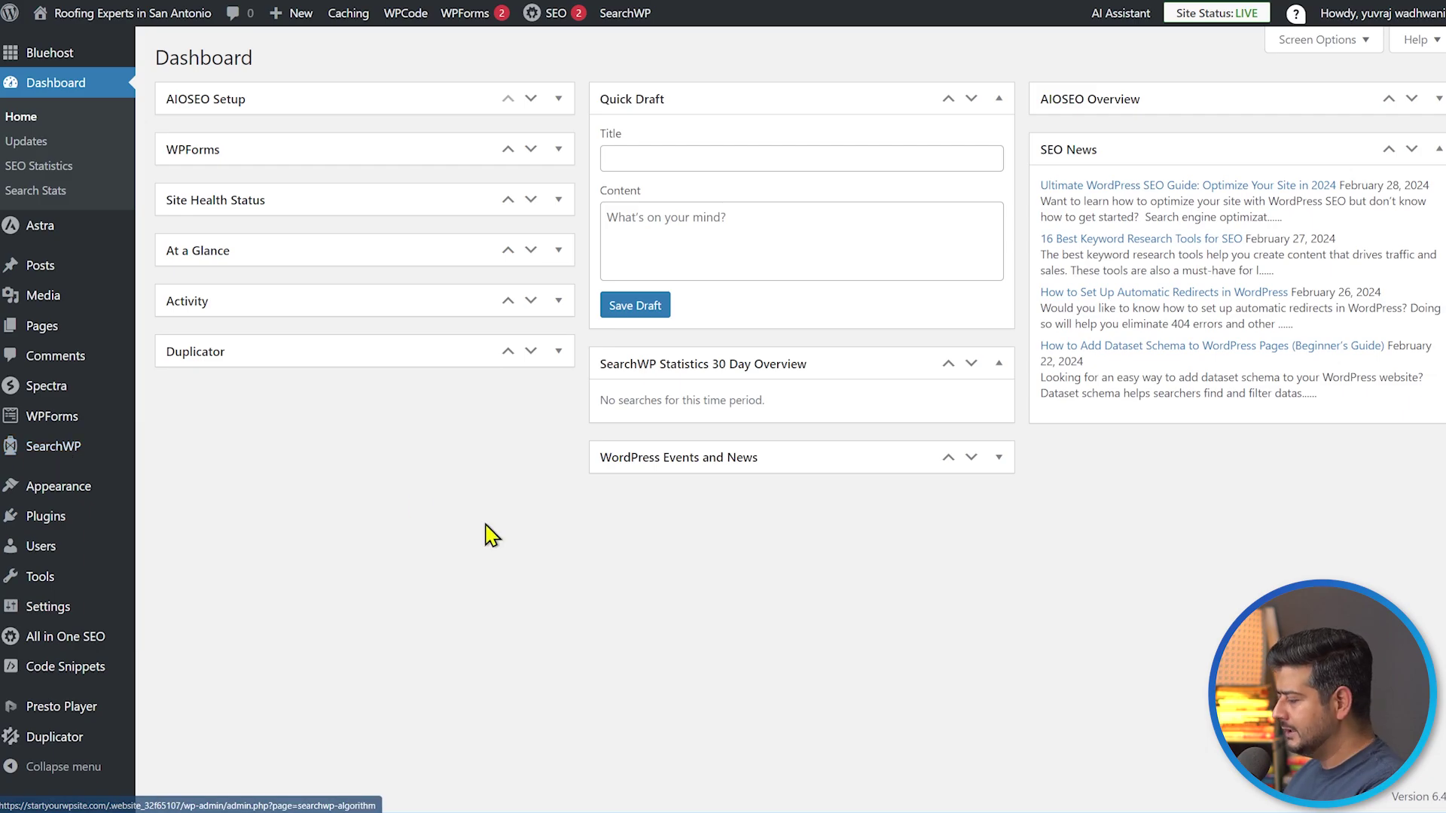
{"action": "key", "text": "ctrl+t"}
{"action": "type", "text": "search"}
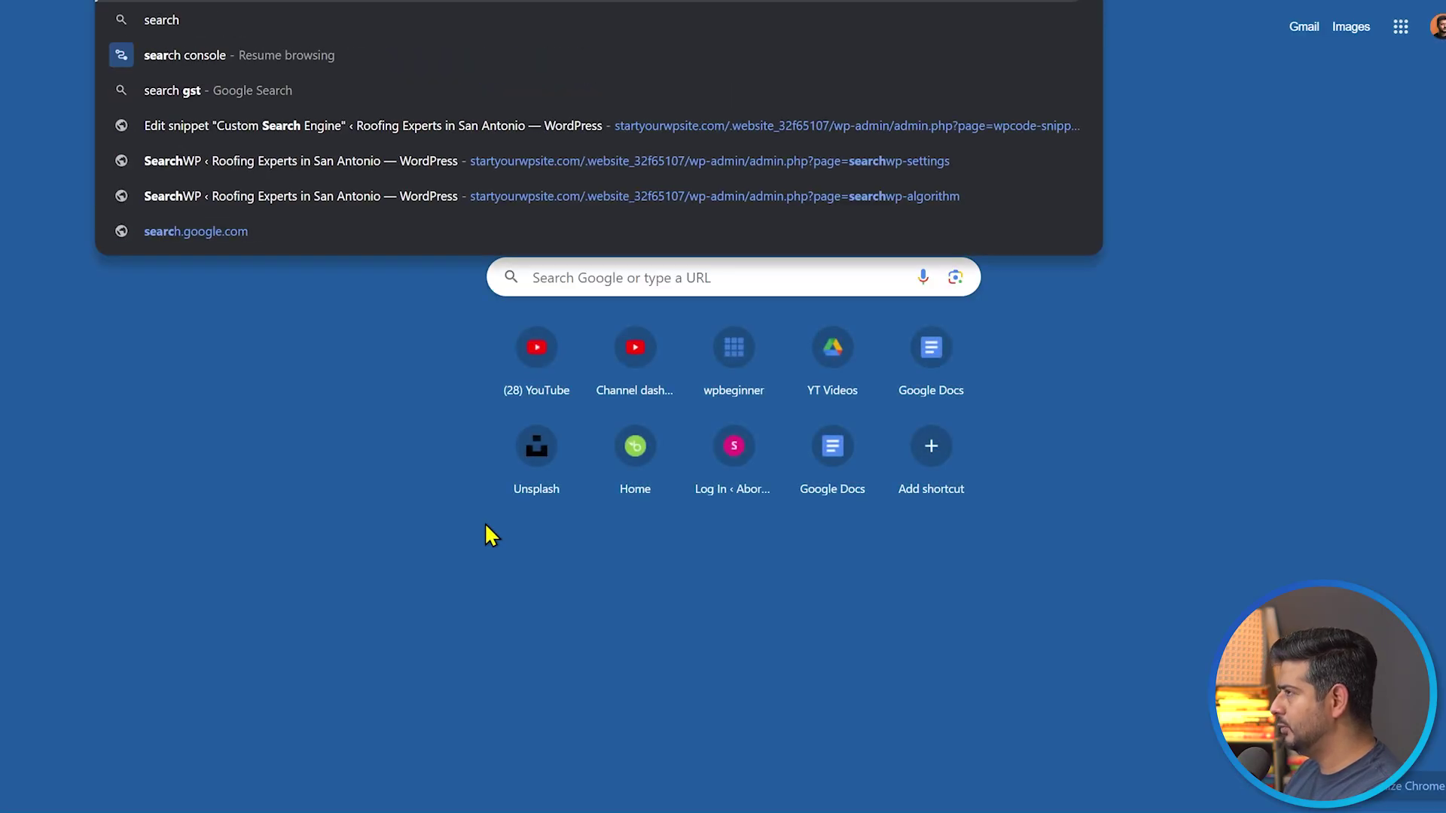
{"action": "type", "text": "wp"}
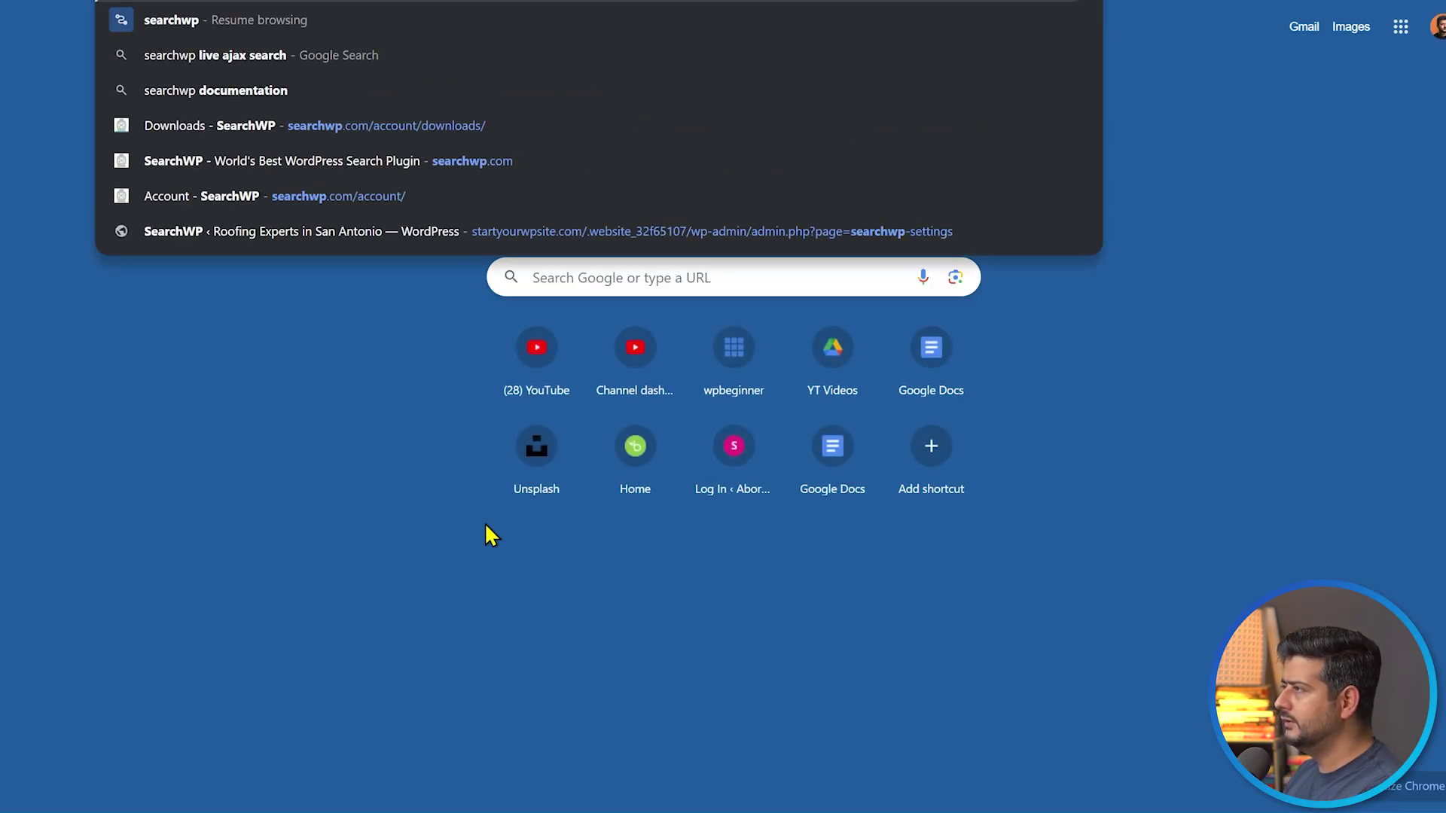
{"action": "key", "text": "Return"}
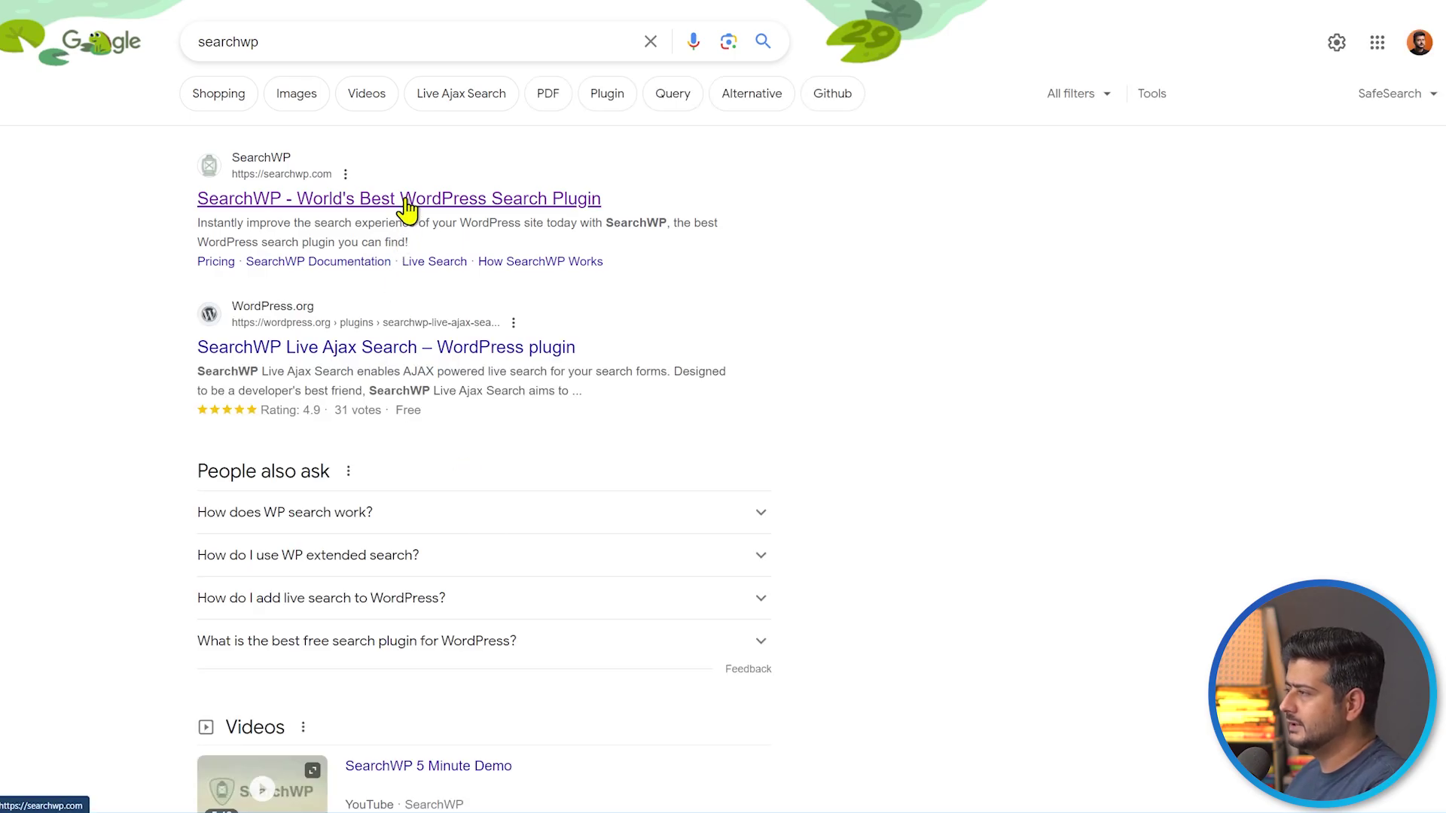
{"action": "left_click", "coordinate": [245, 219]}
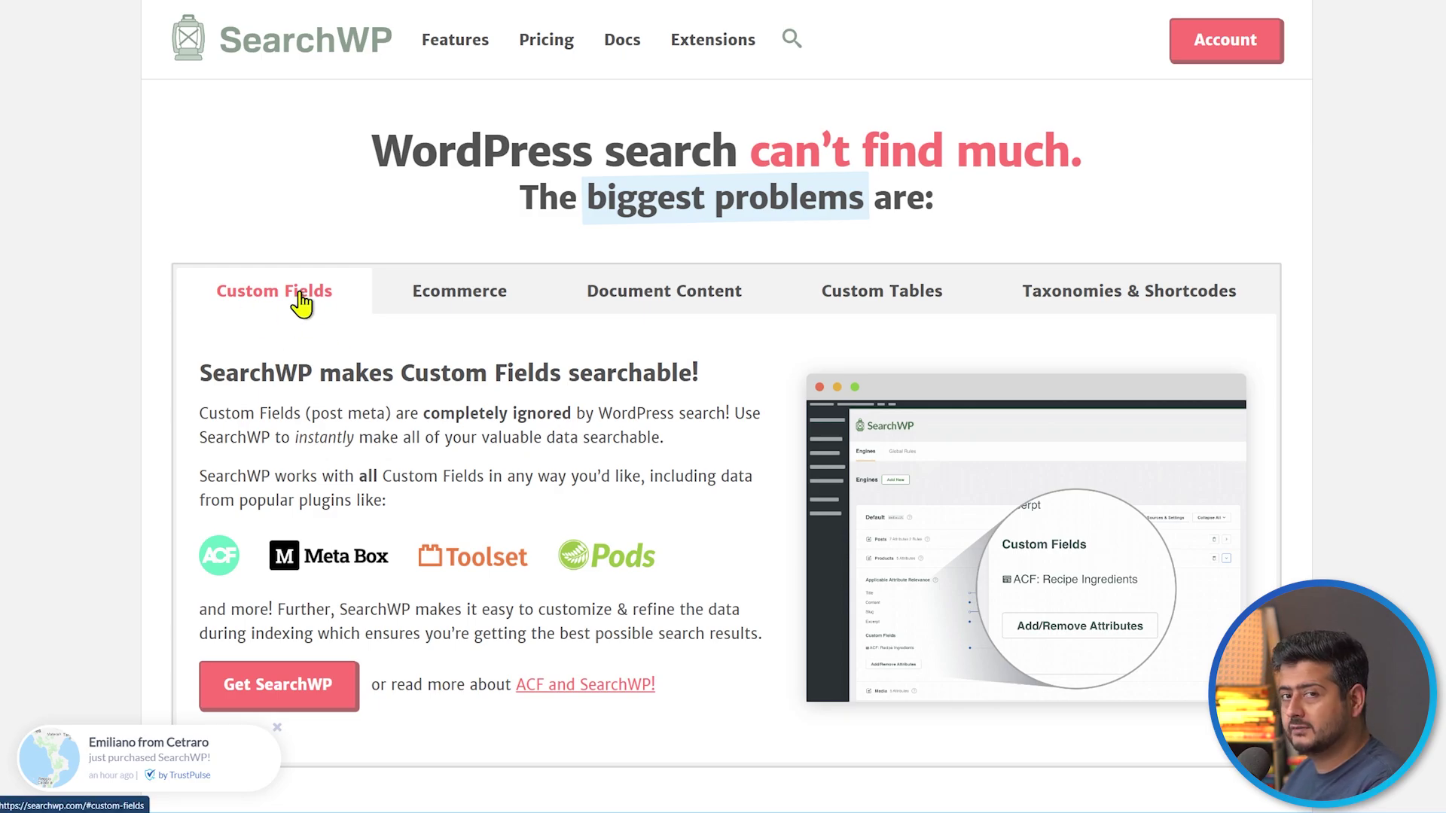
- View the Ecommerce, Document Content, Custom Tables and Taxonomies & Shortcodes sections on searchwp.com
{"action": "left_click", "coordinate": [424, 301]}
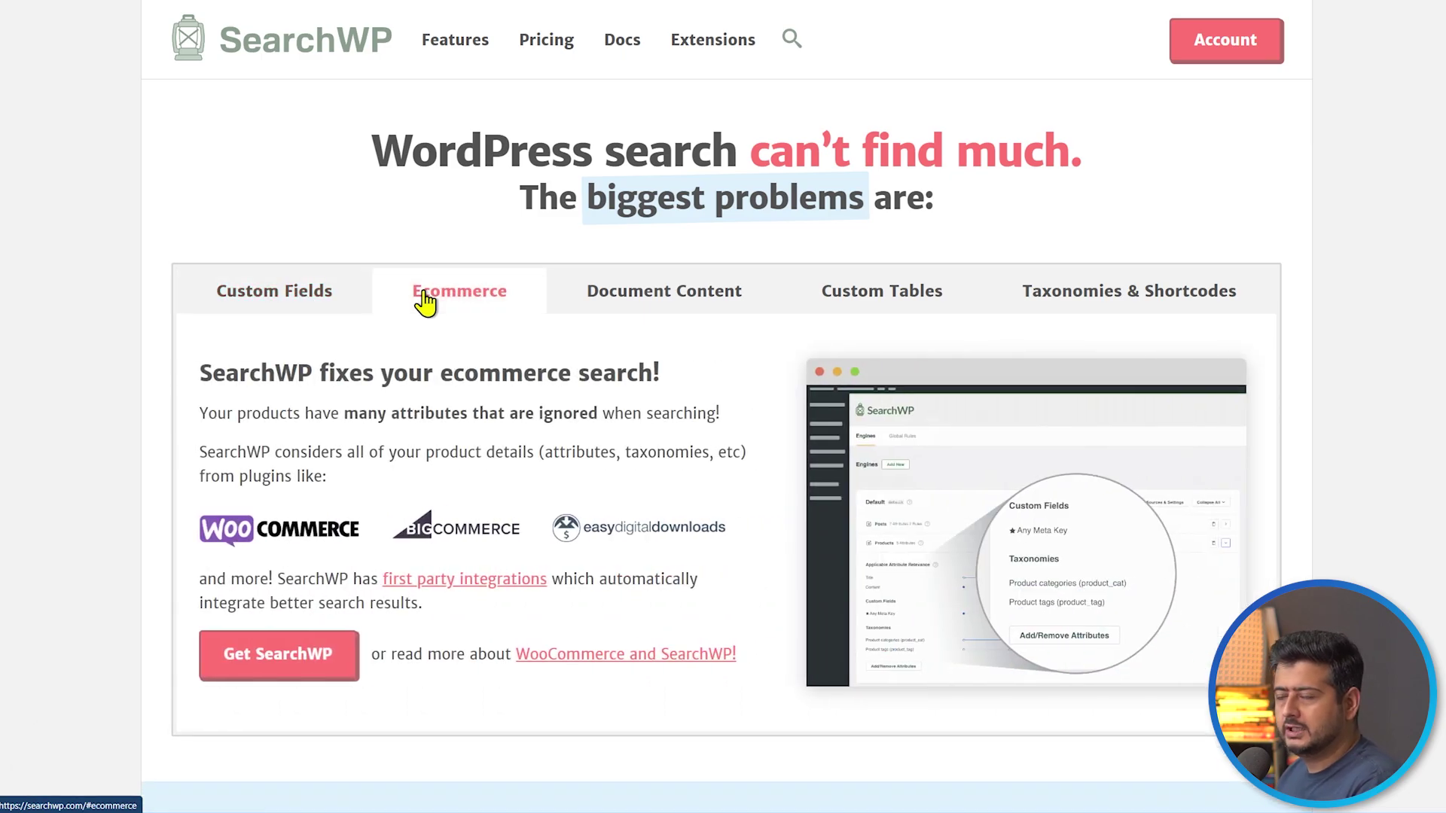
{"action": "left_click", "coordinate": [625, 308]}
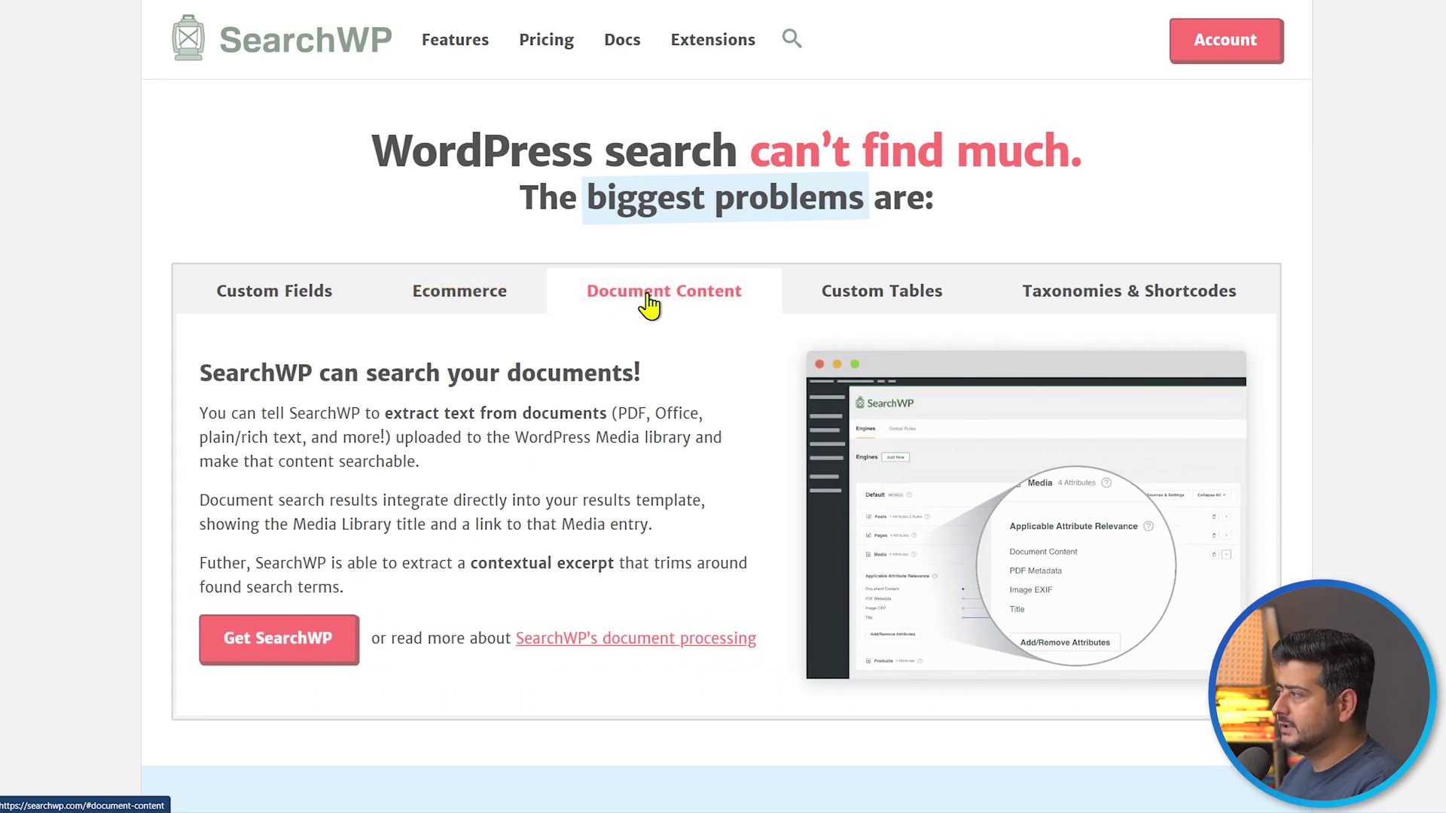
{"action": "left_click", "coordinate": [830, 306]}
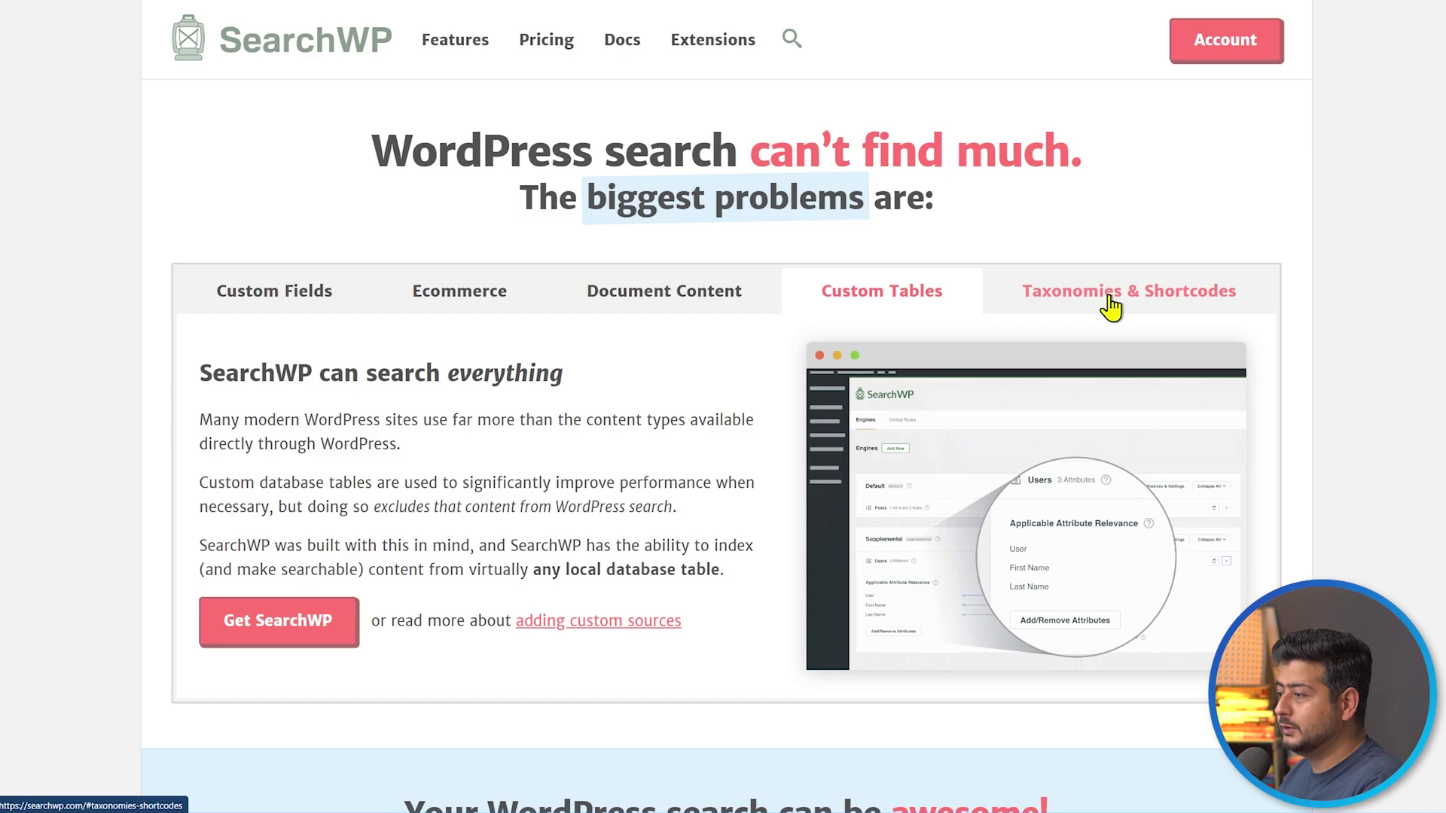
{"action": "left_click", "coordinate": [1105, 306]}
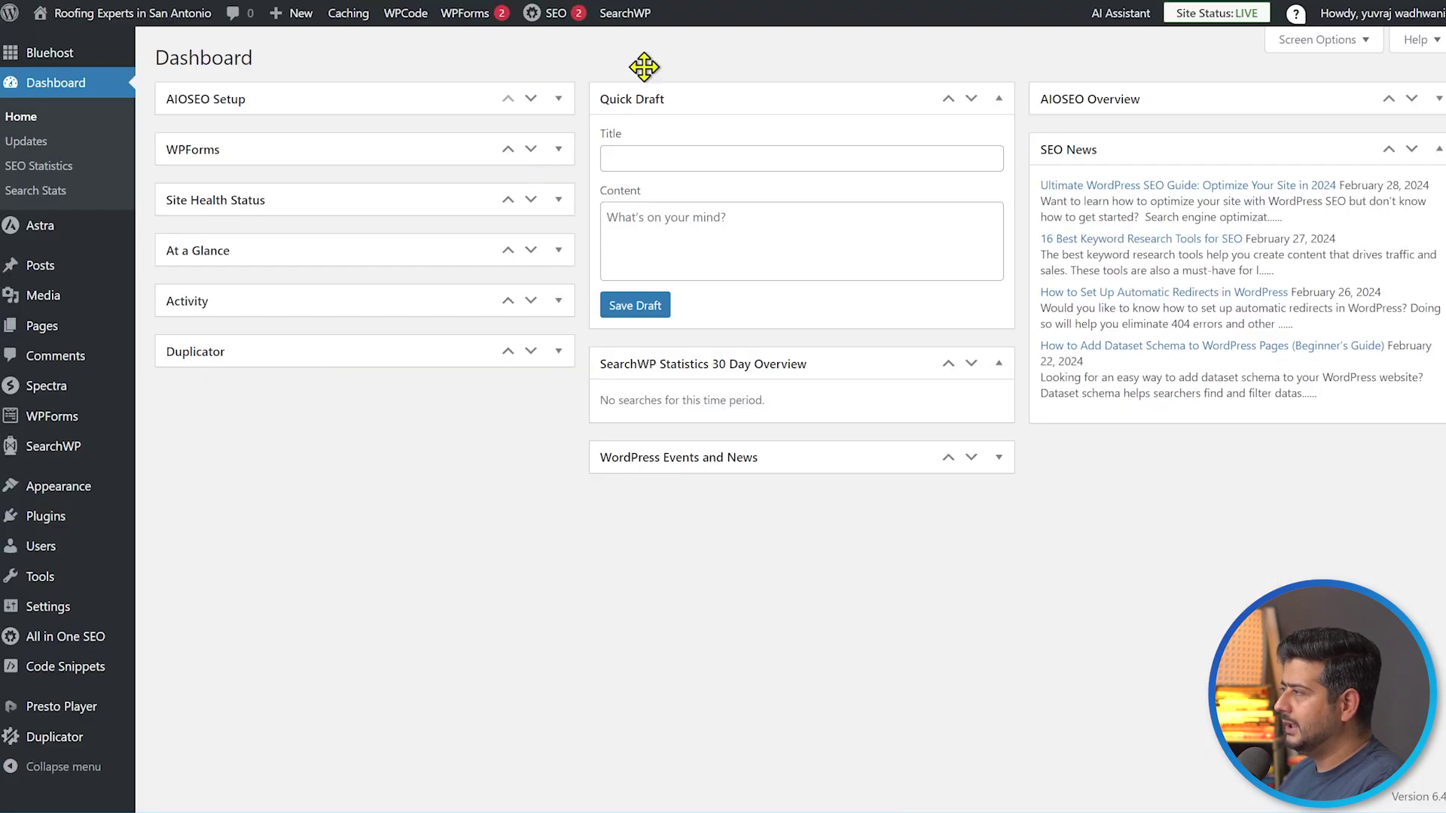
{"action": "mouse_move", "coordinate": [633, 23]}
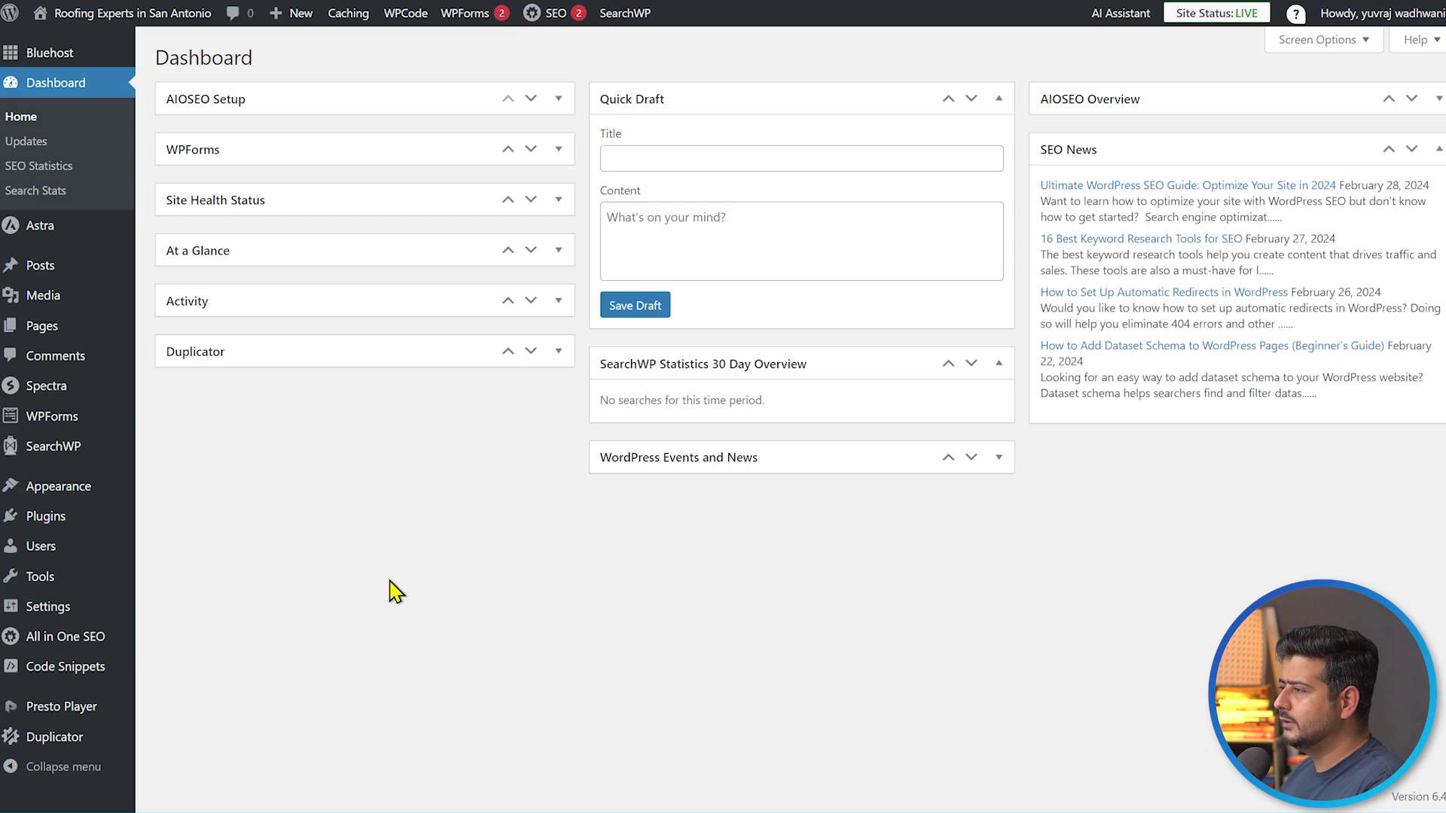
- Open SearchWP's Algorithm page and look over the Default engine settings
{"action": "mouse_move", "coordinate": [89, 452]}
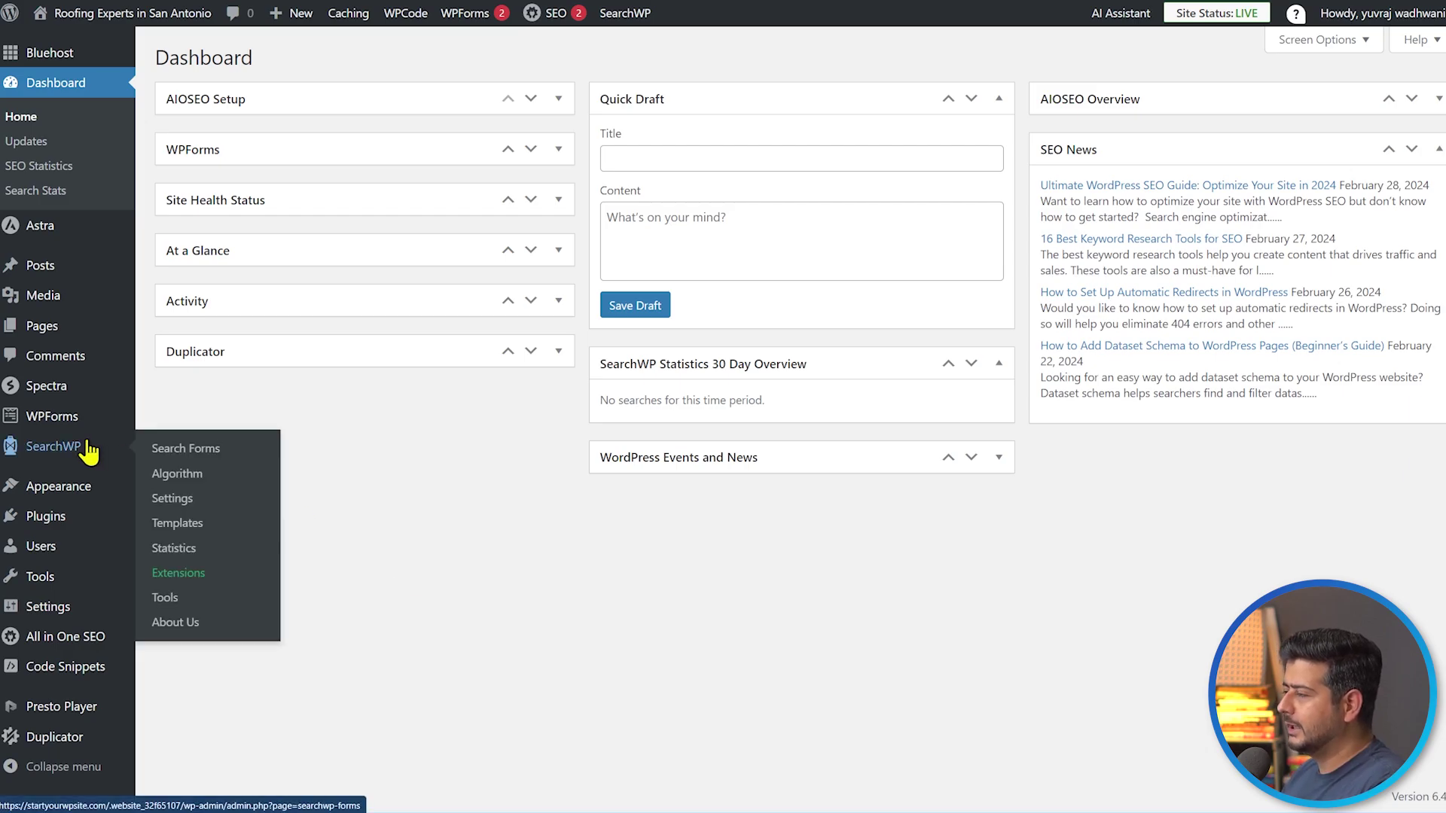
{"action": "left_click", "coordinate": [226, 479]}
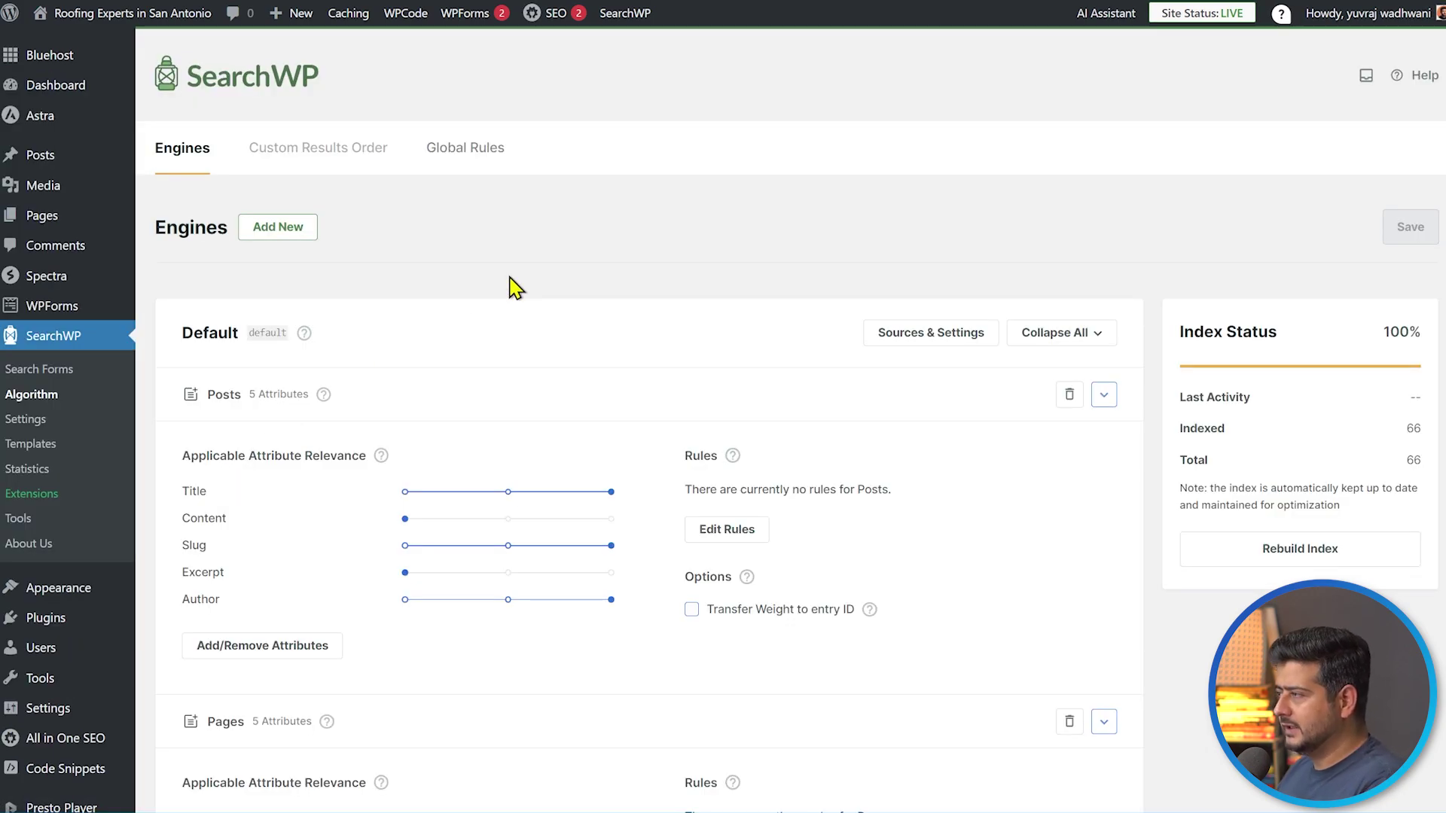
{"action": "scroll", "coordinate": [515, 288], "scroll_direction": "down", "scroll_amount": 2}
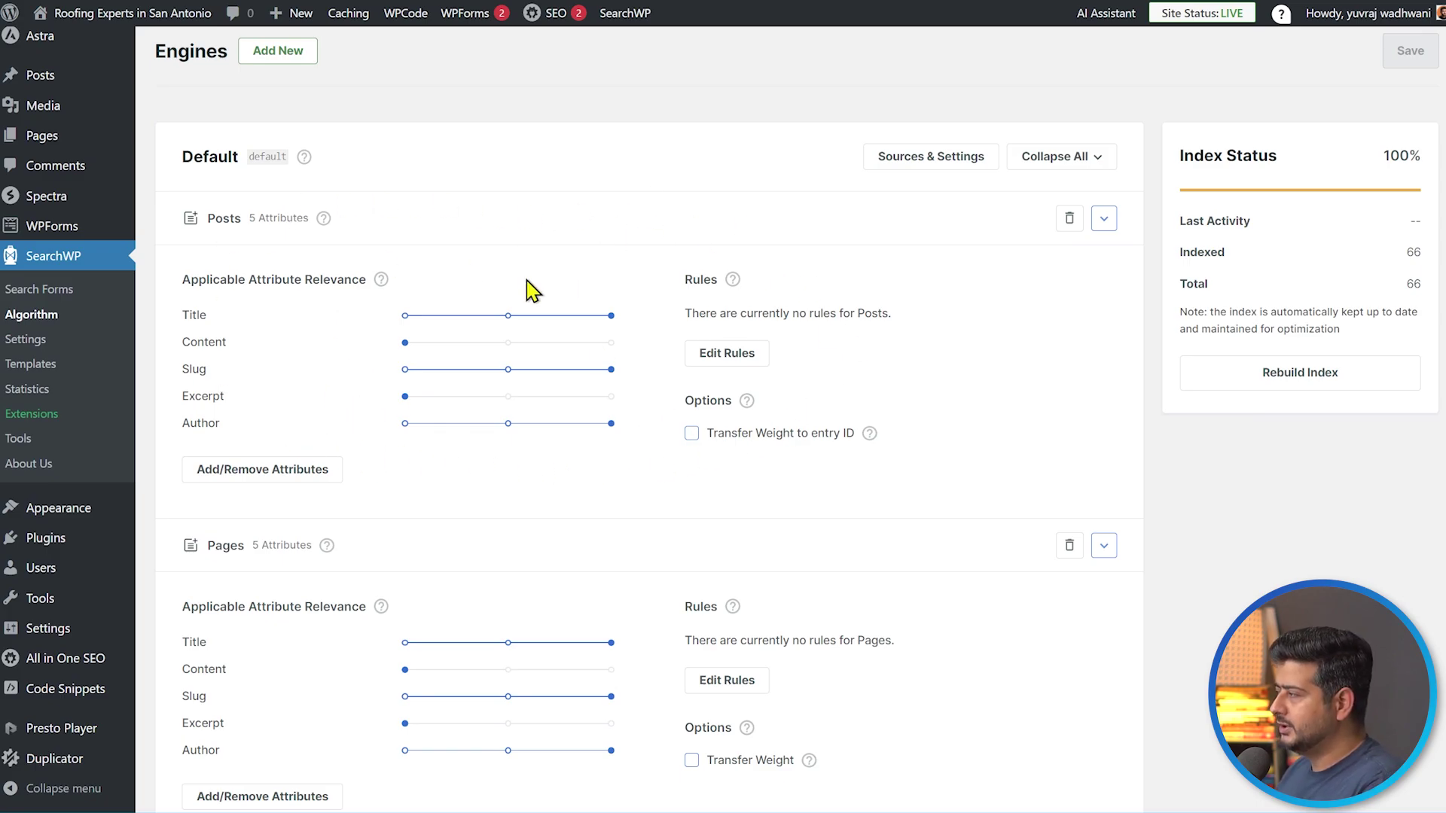
{"action": "scroll", "coordinate": [361, 572], "scroll_direction": "down", "scroll_amount": 3}
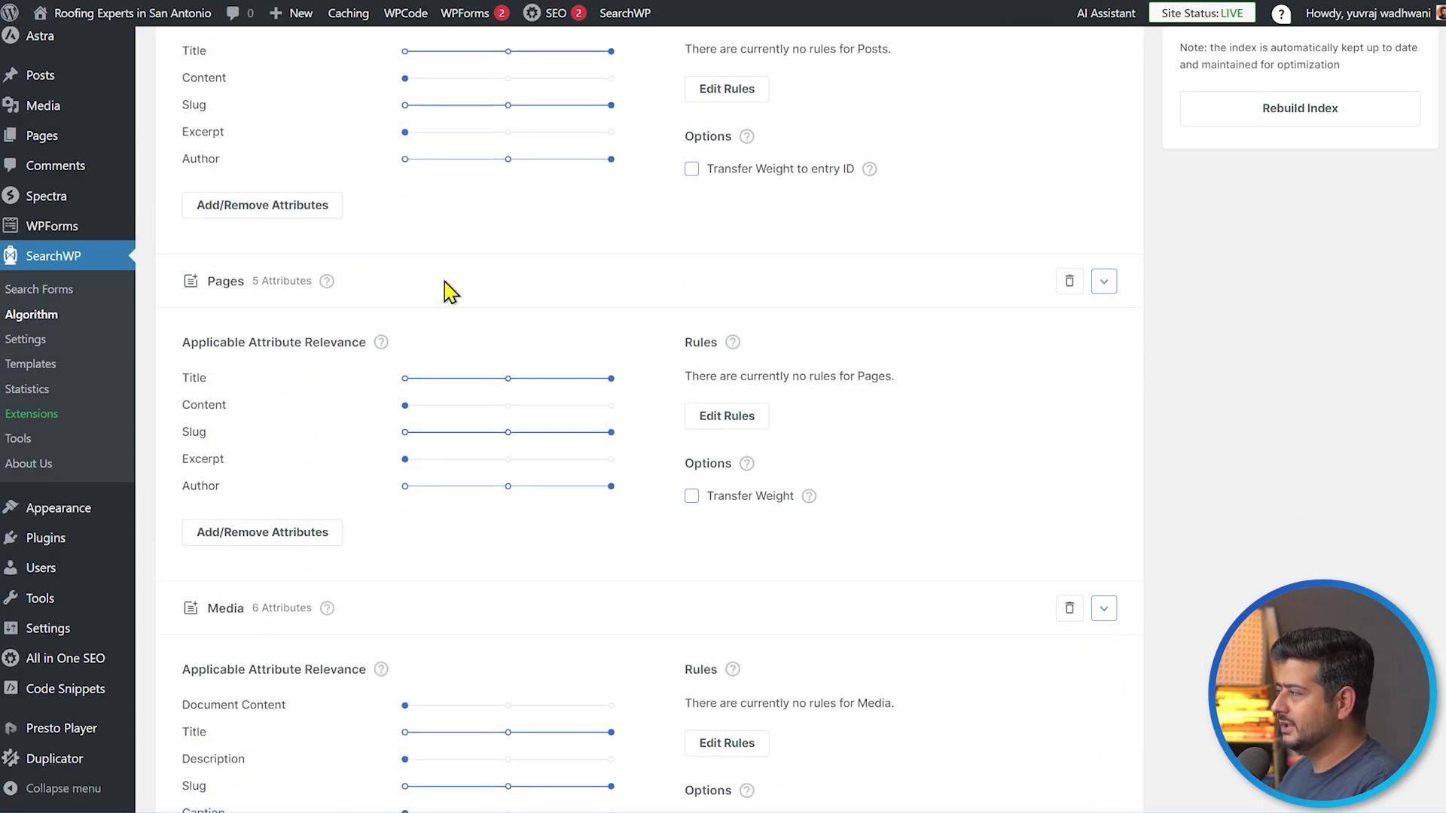
{"action": "scroll", "coordinate": [369, 475], "scroll_direction": "down", "scroll_amount": 2}
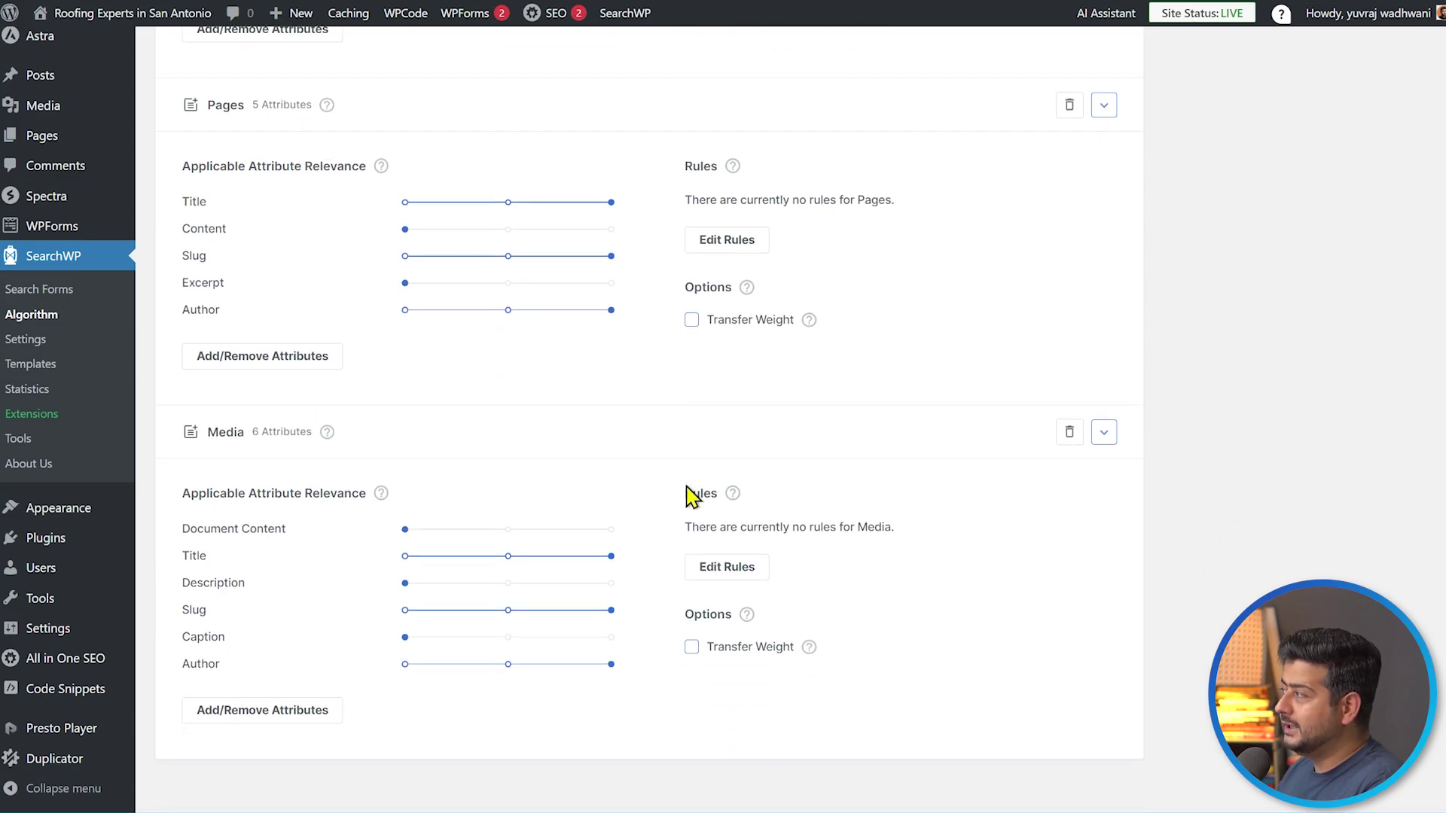
{"action": "scroll", "coordinate": [753, 467], "scroll_direction": "up", "scroll_amount": 5}
- Collapse the Posts, Pages and Media sections, then expand only Posts again
{"action": "left_click", "coordinate": [1104, 219]}
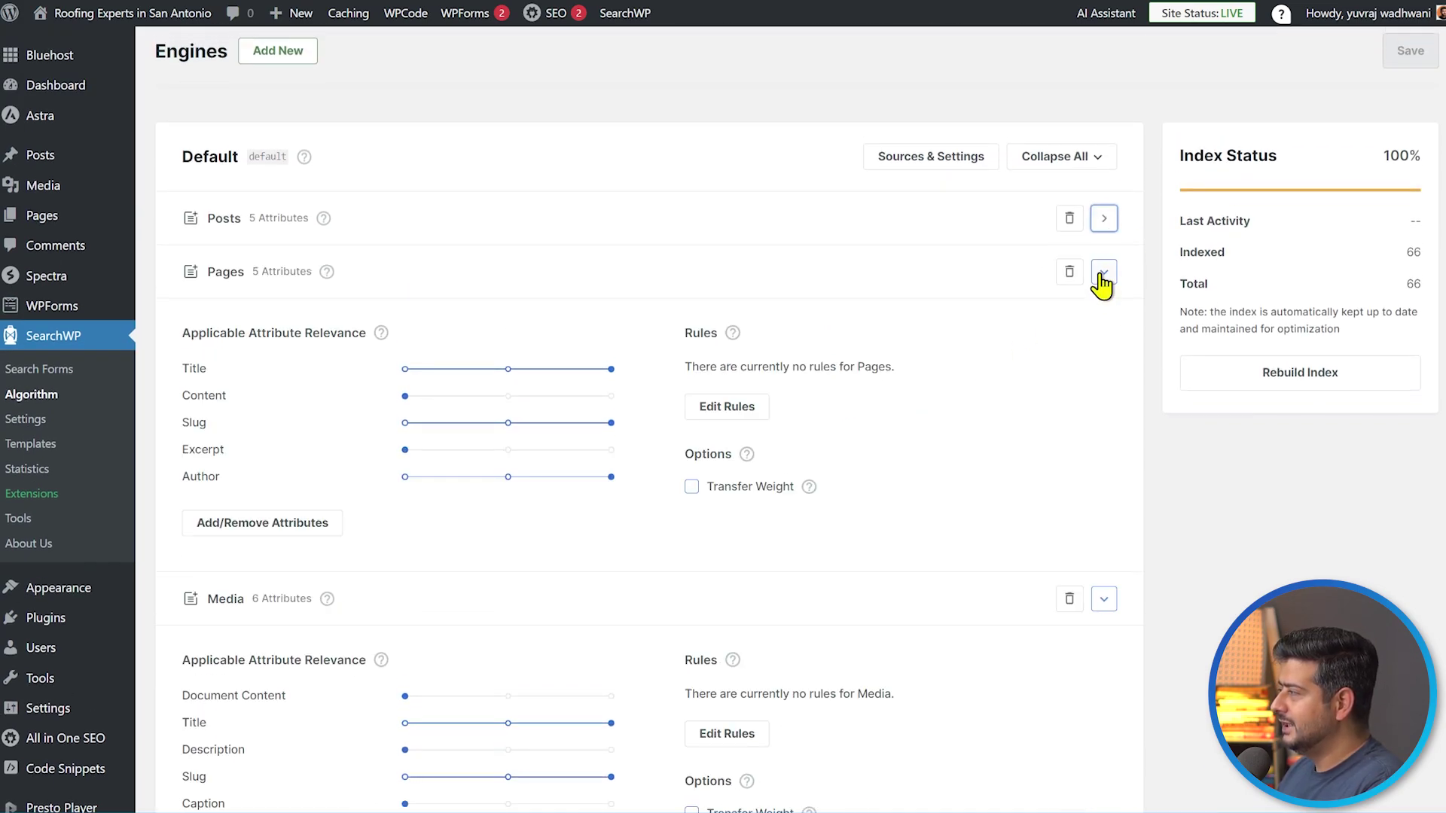
{"action": "left_click", "coordinate": [1102, 274]}
{"action": "left_click", "coordinate": [1104, 325]}
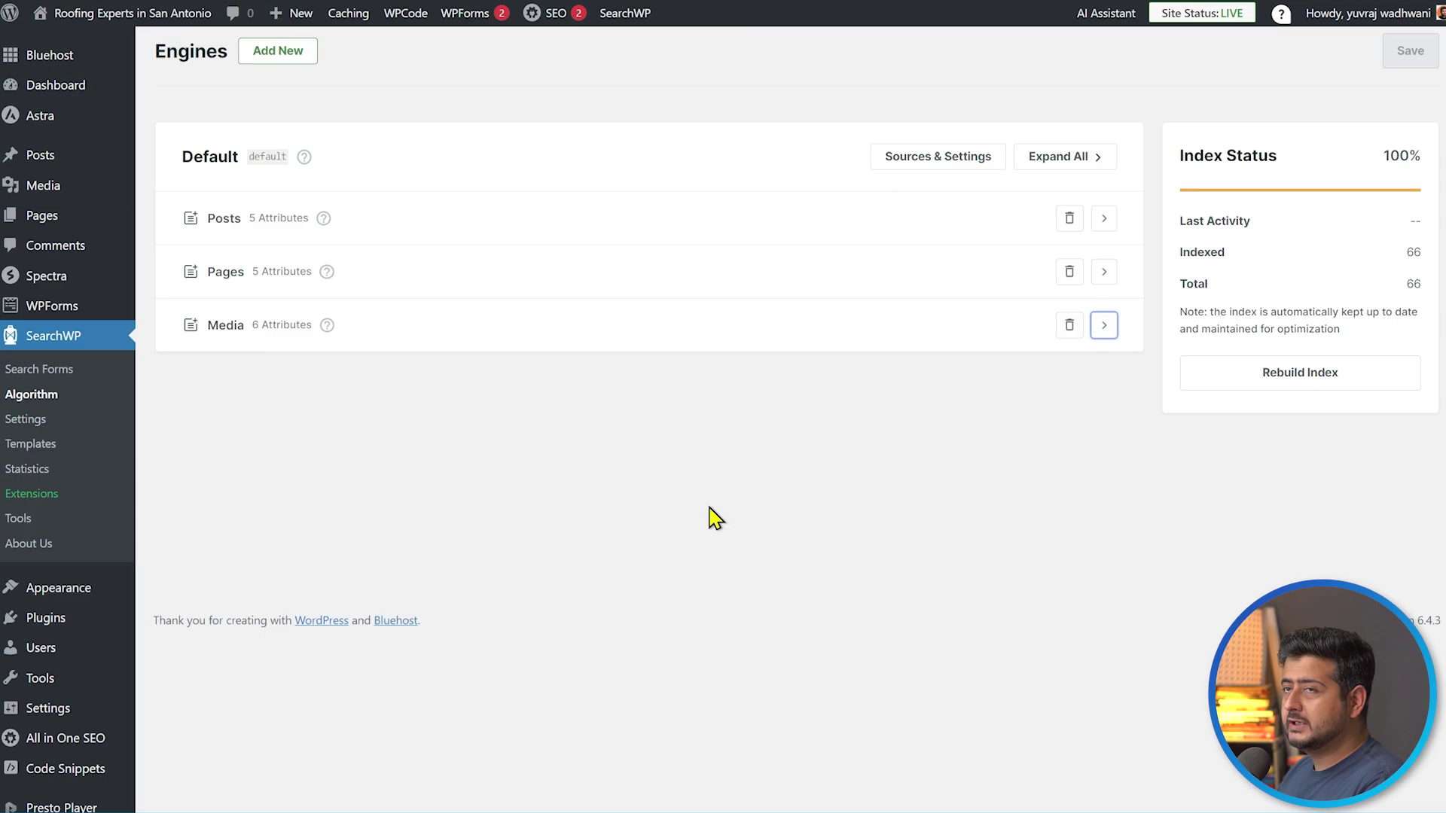
{"action": "scroll", "coordinate": [685, 513], "scroll_direction": "up", "scroll_amount": 2}
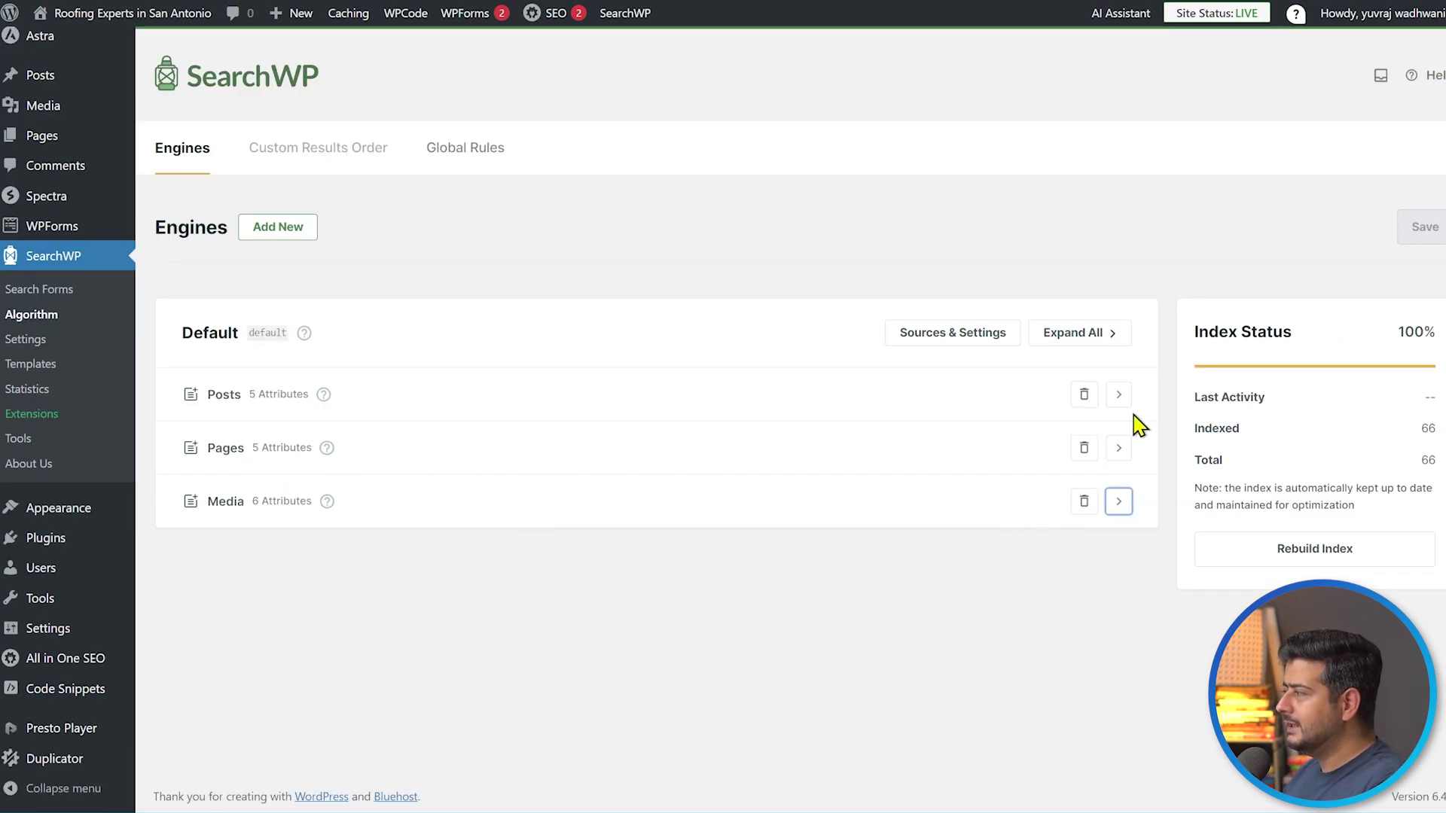
{"action": "left_click", "coordinate": [1118, 394]}
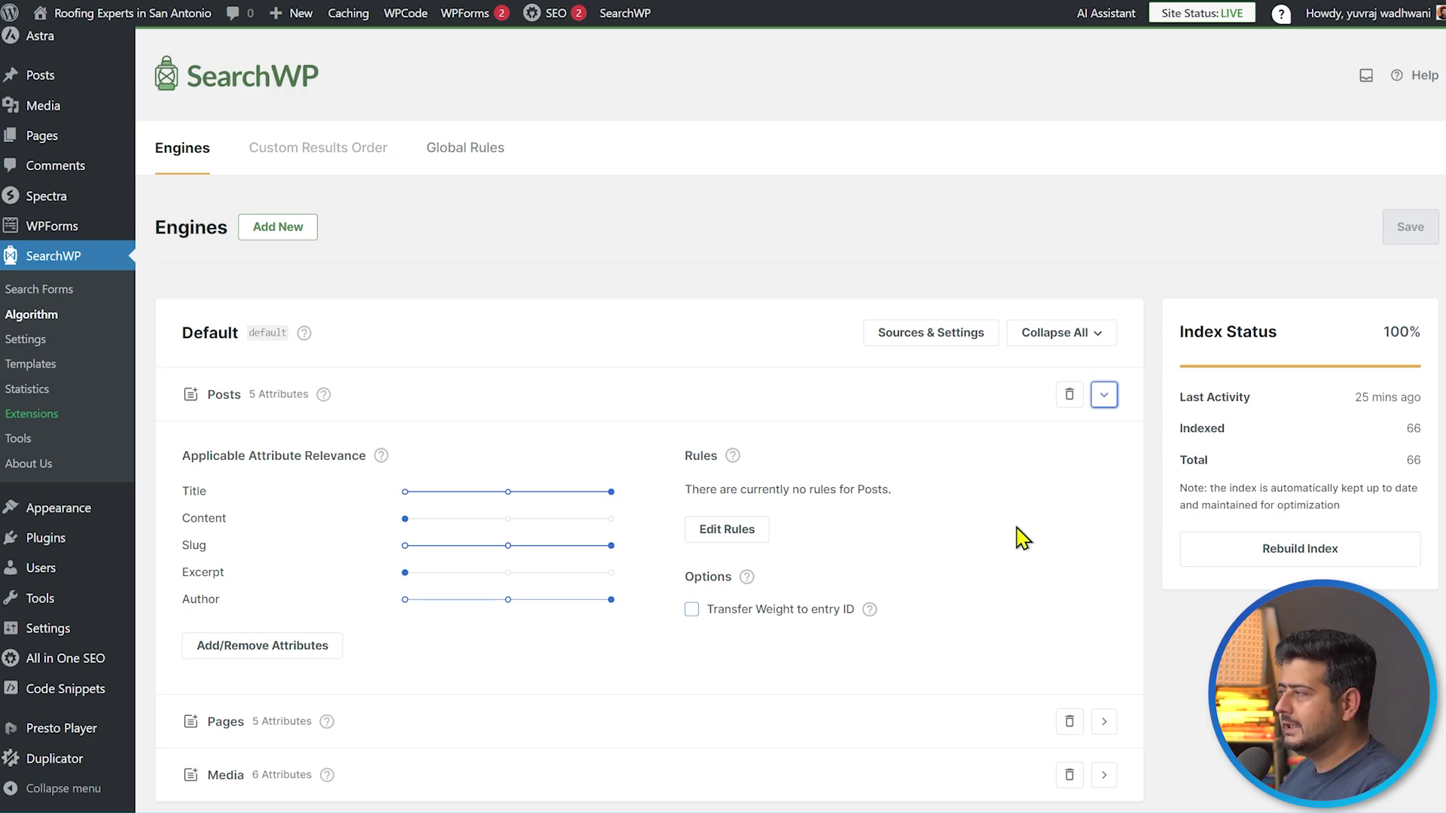
- Set the Posts Content and Slug relevance sliders to the middle level
{"action": "scroll", "coordinate": [1027, 481], "scroll_direction": "down", "scroll_amount": 1}
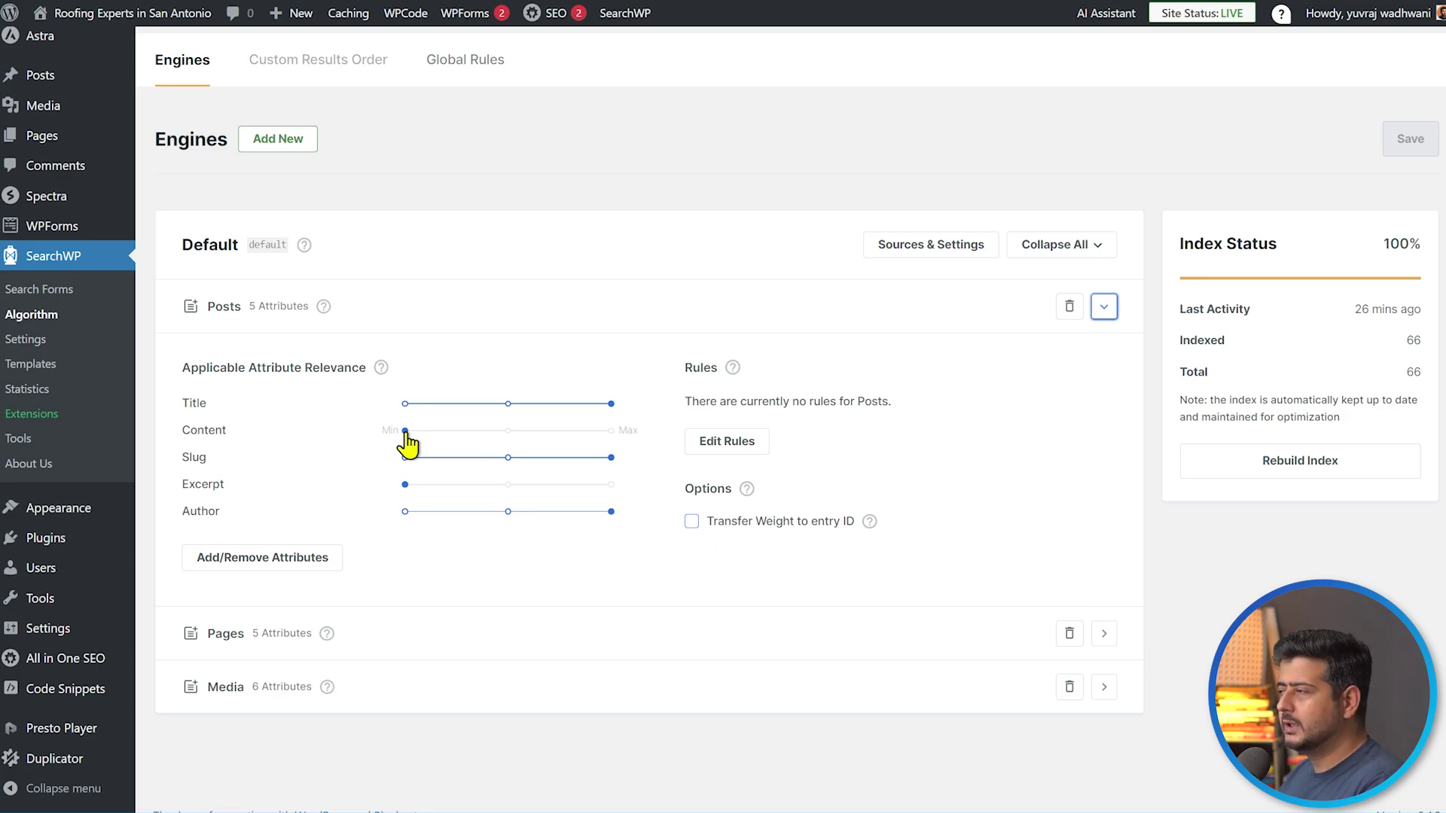
{"action": "left_click", "coordinate": [508, 429]}
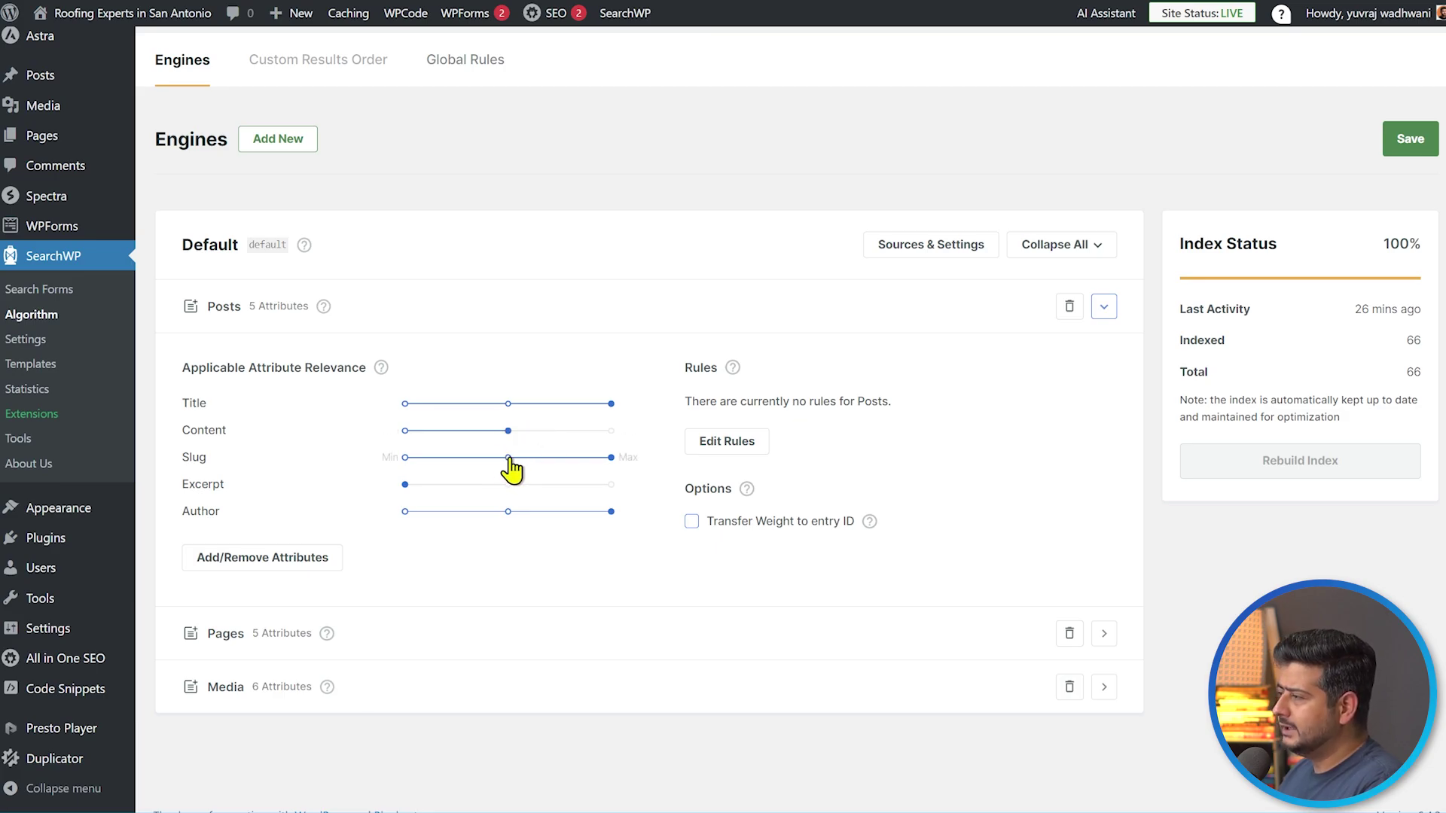
{"action": "left_click", "coordinate": [509, 458]}
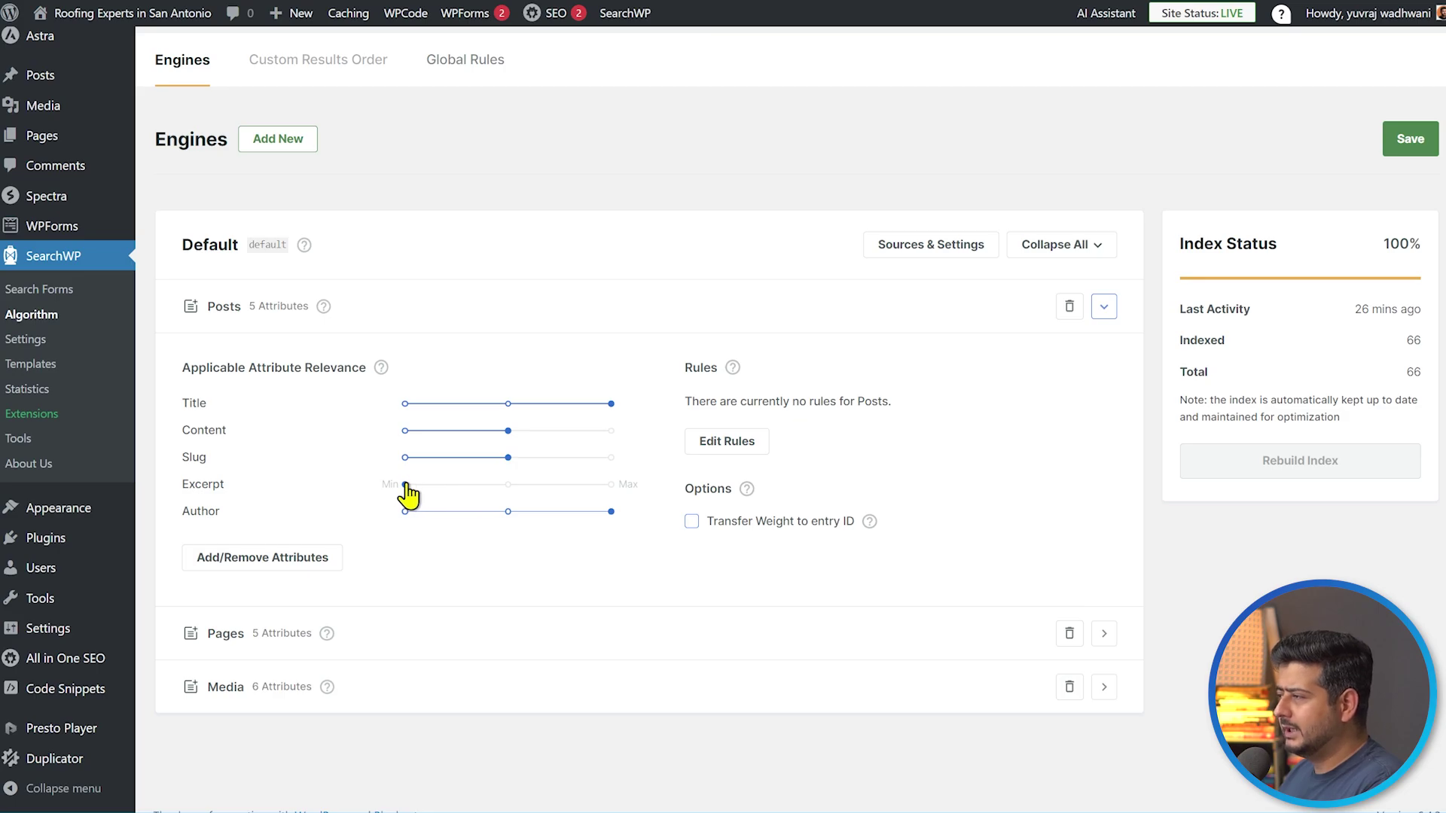
- Remove the Excerpt attribute from Posts and drag Author relevance down to minimum
{"action": "left_click", "coordinate": [260, 558]}
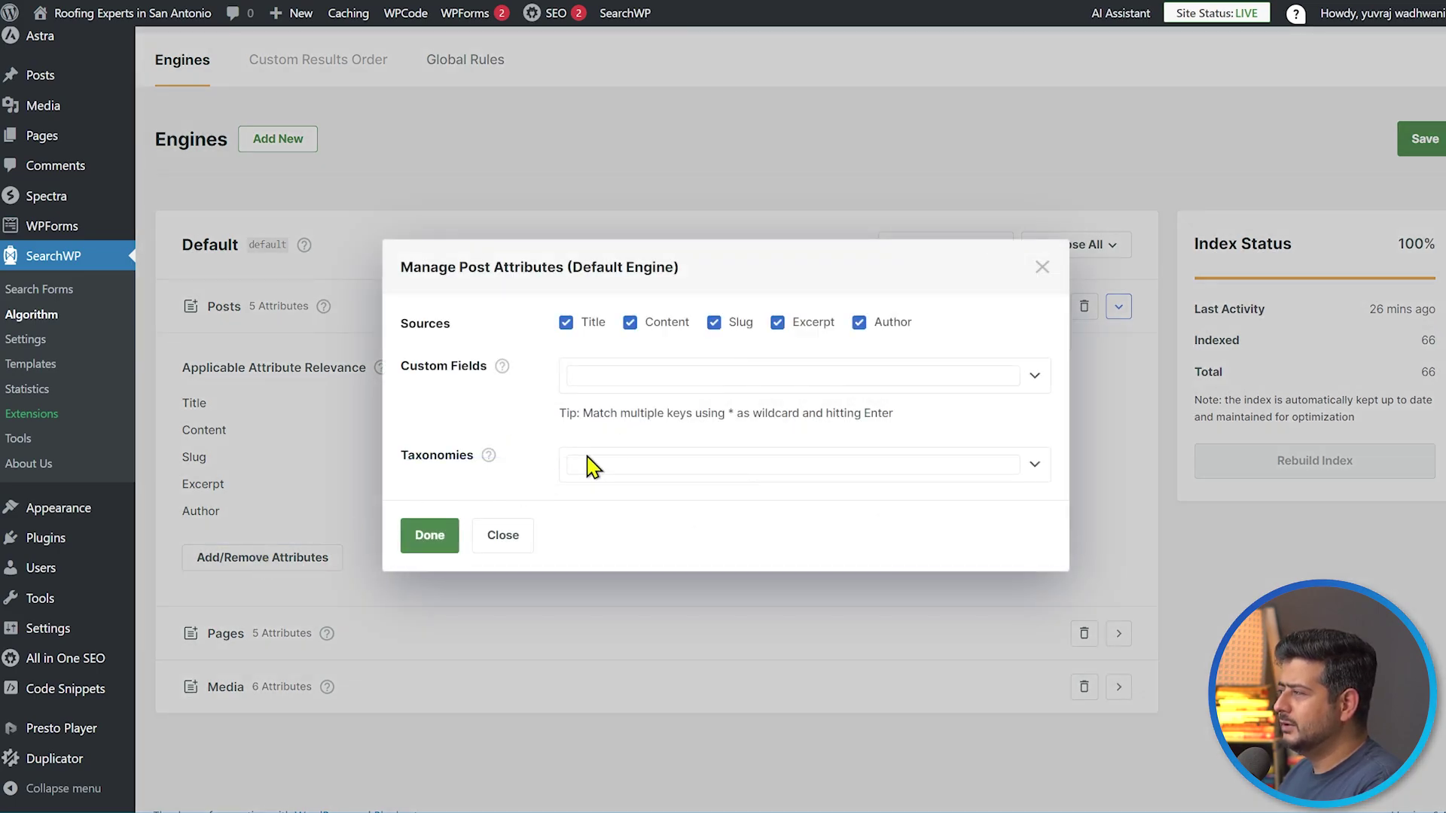
{"action": "left_click", "coordinate": [775, 326]}
{"action": "left_click", "coordinate": [442, 539]}
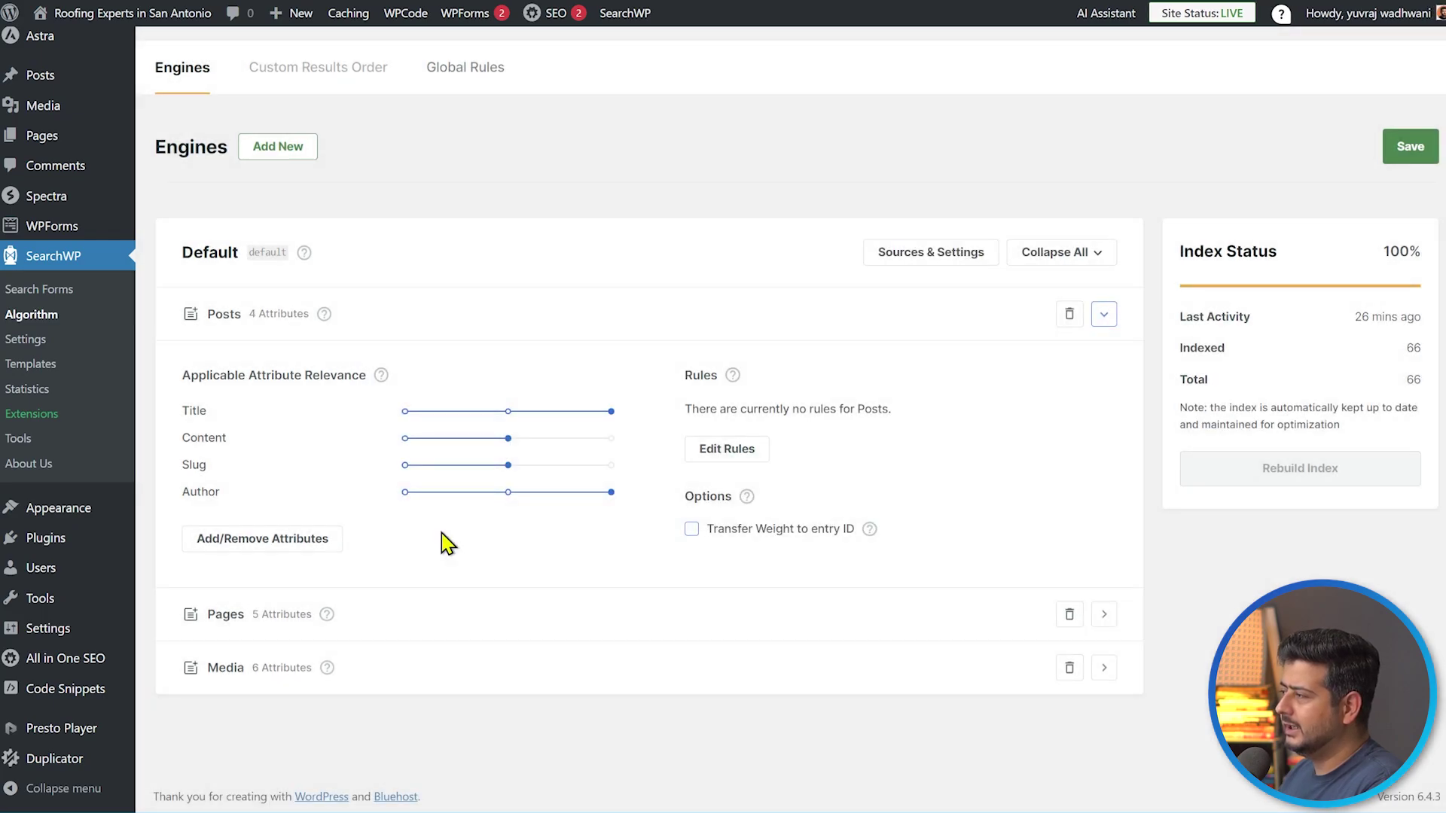
{"action": "left_click", "coordinate": [267, 541]}
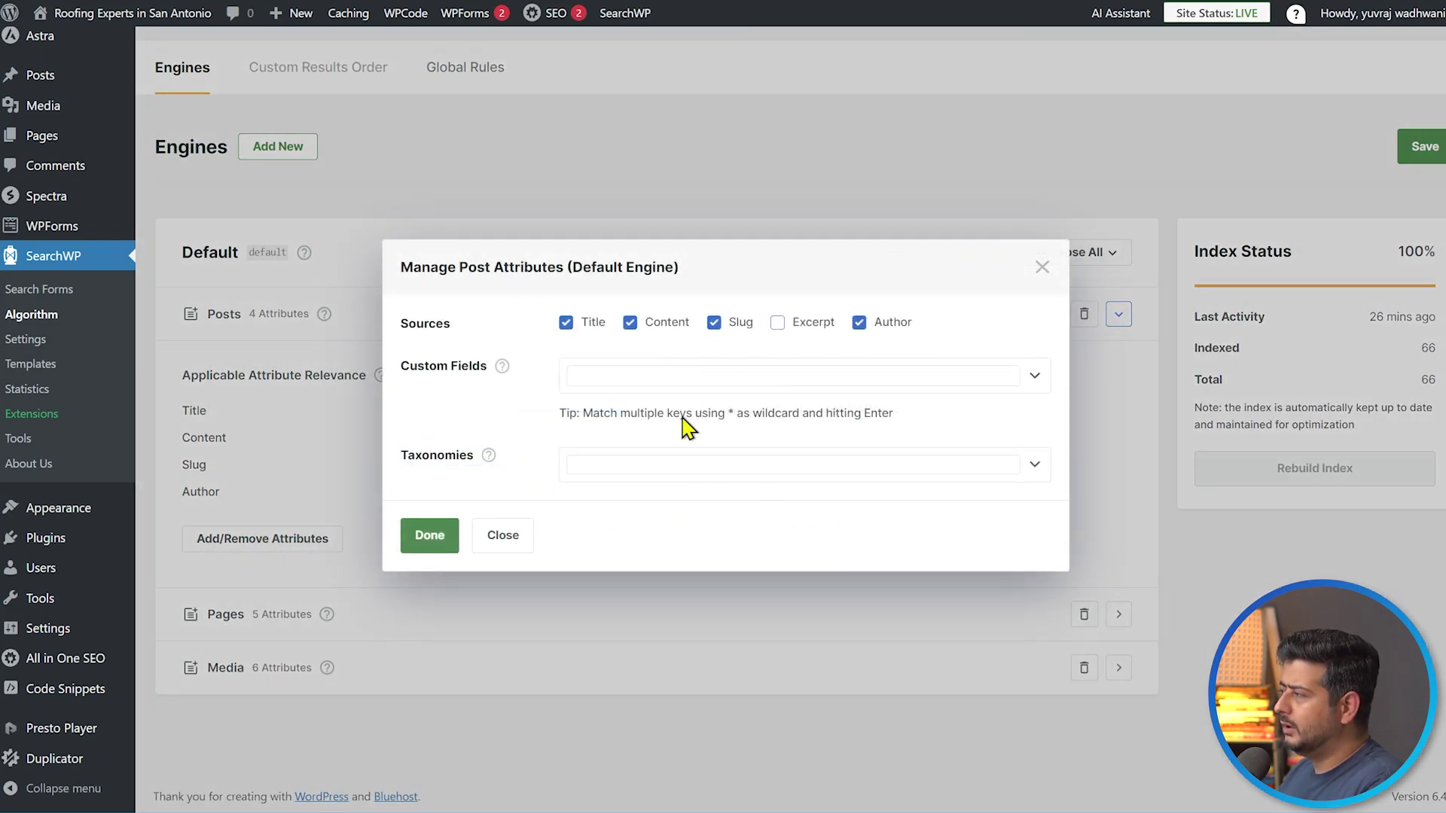
{"action": "left_click", "coordinate": [1041, 269]}
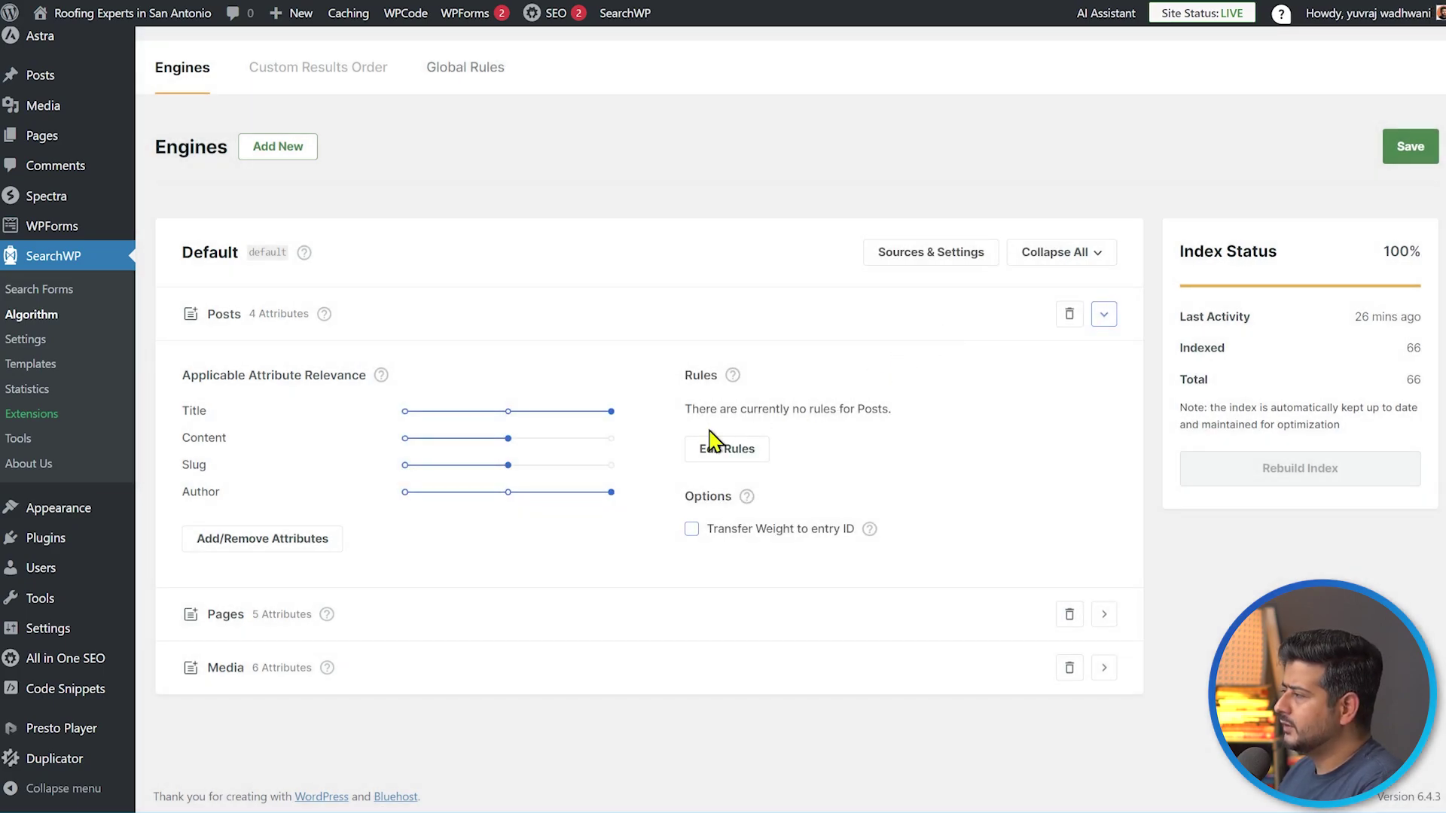
{"action": "left_click_drag", "start_coordinate": [491, 494], "coordinate": [405, 493]}
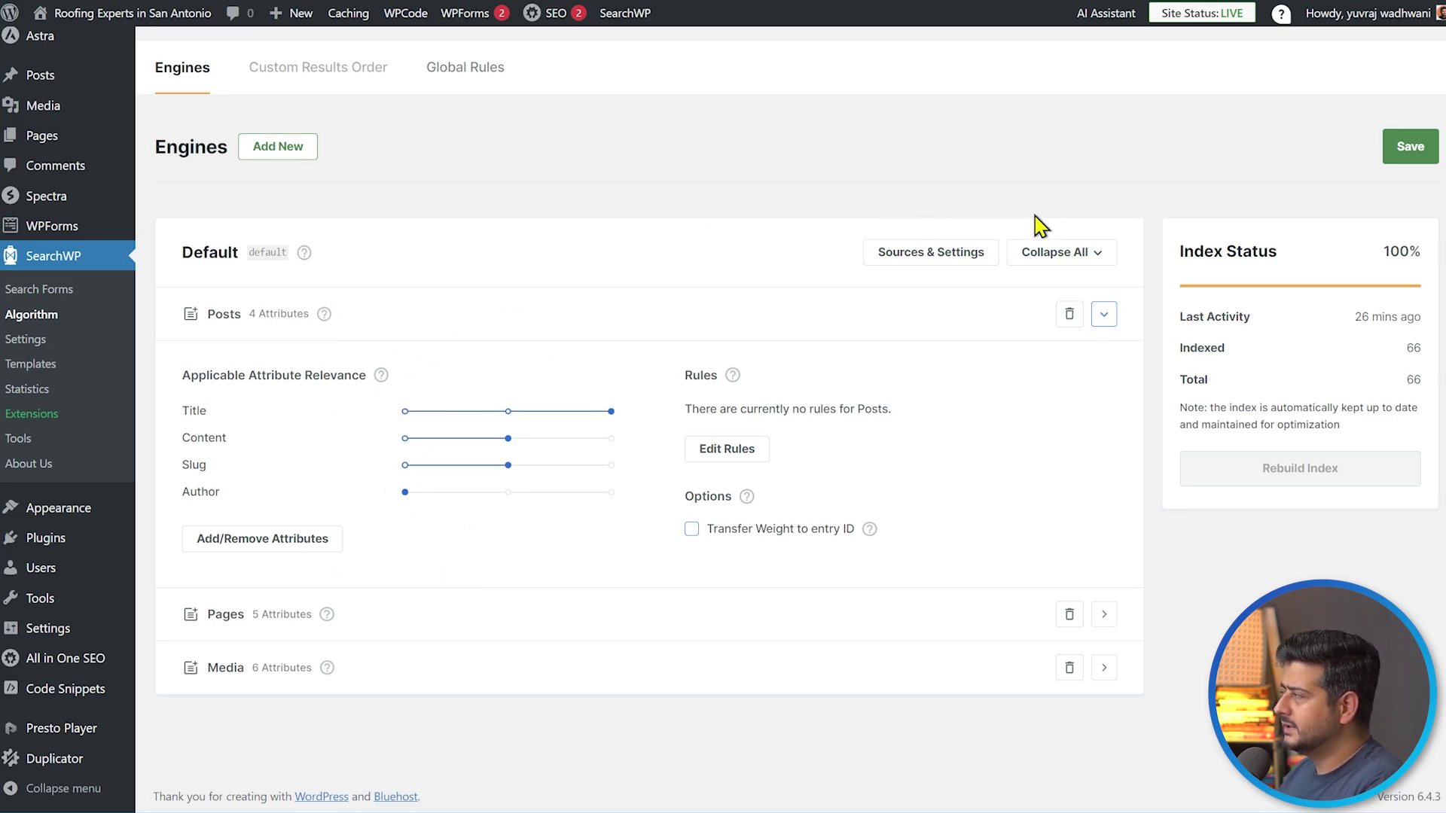
- Click the green Save button on the Engines page to store the Default engine's new Posts weights
{"action": "left_click", "coordinate": [1410, 146]}
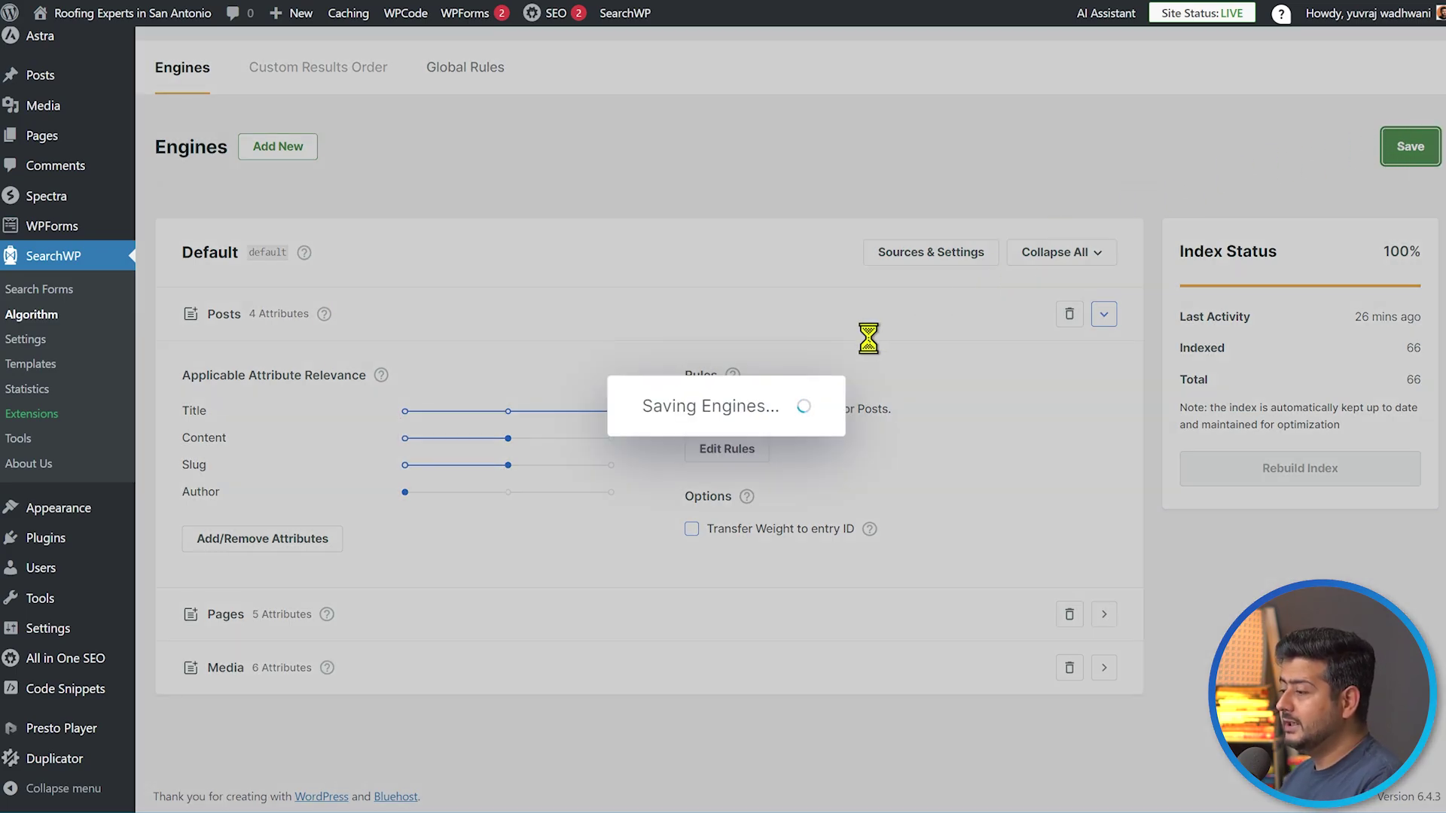